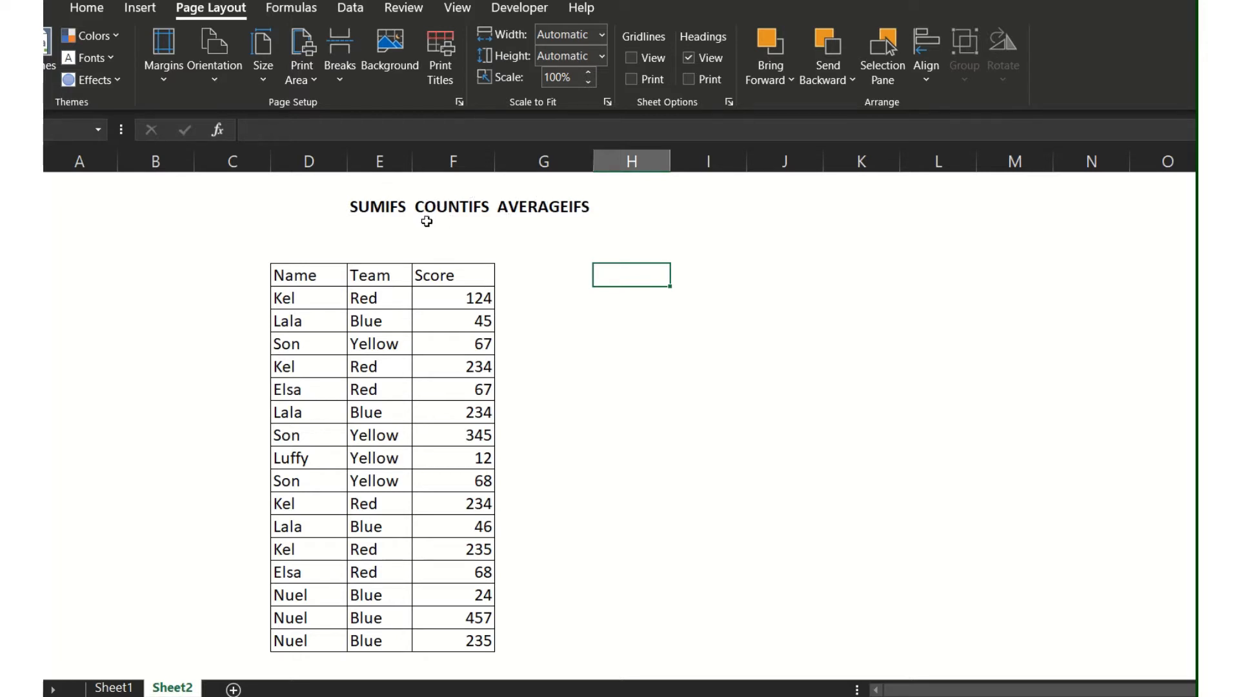
# - Examine the Name, Team and Score columns and the SUMIFS heading above the table
pyautogui.moveTo(314, 268); pyautogui.dragTo(446, 640)
pyautogui.click(326, 278)
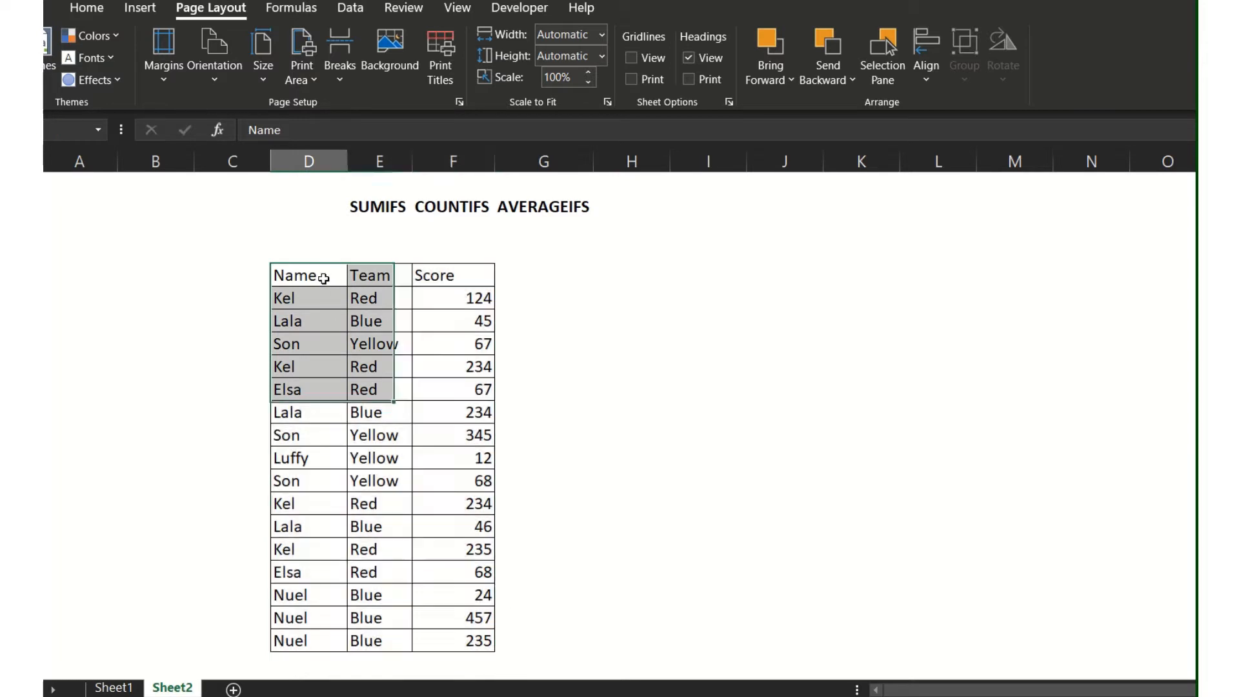
pyautogui.click(353, 271)
pyautogui.click(445, 275)
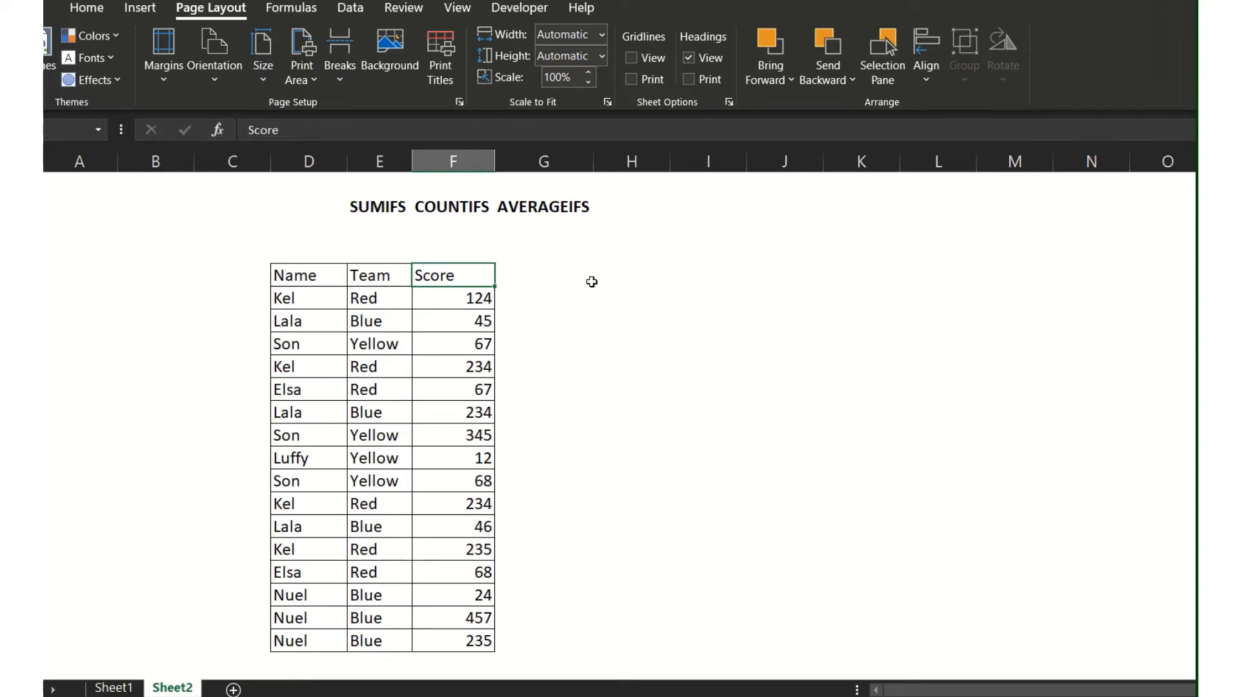
pyautogui.click(374, 204)
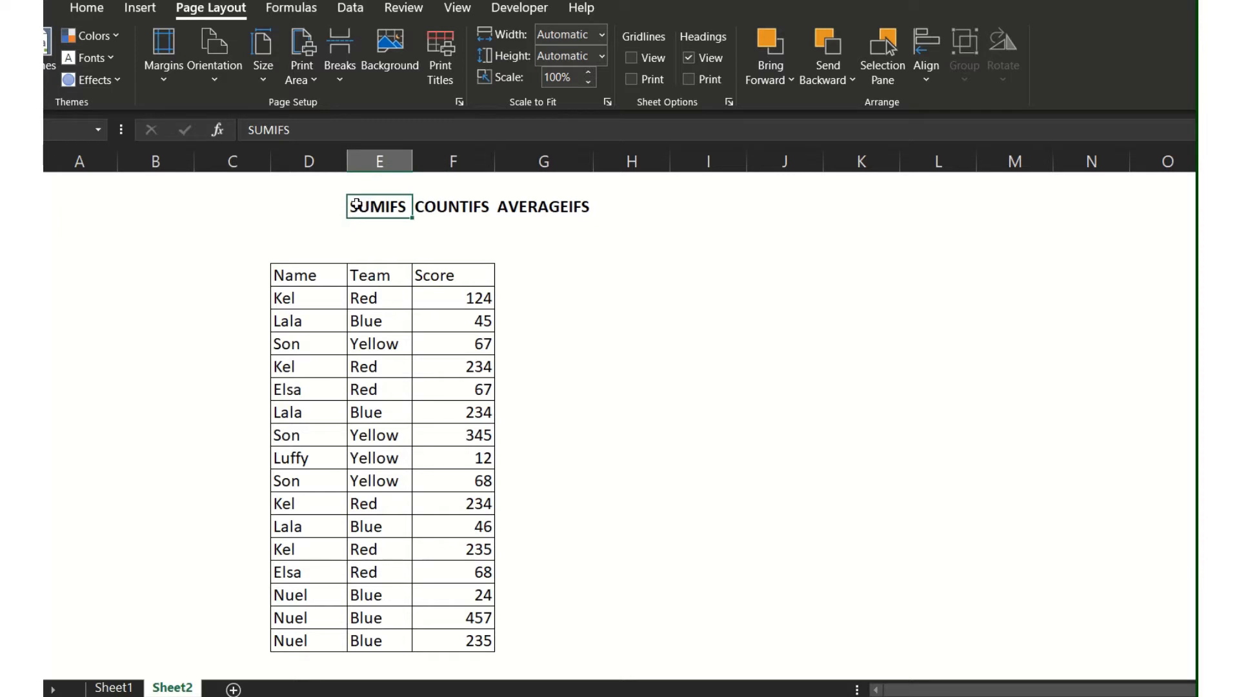
pyautogui.click(315, 196)
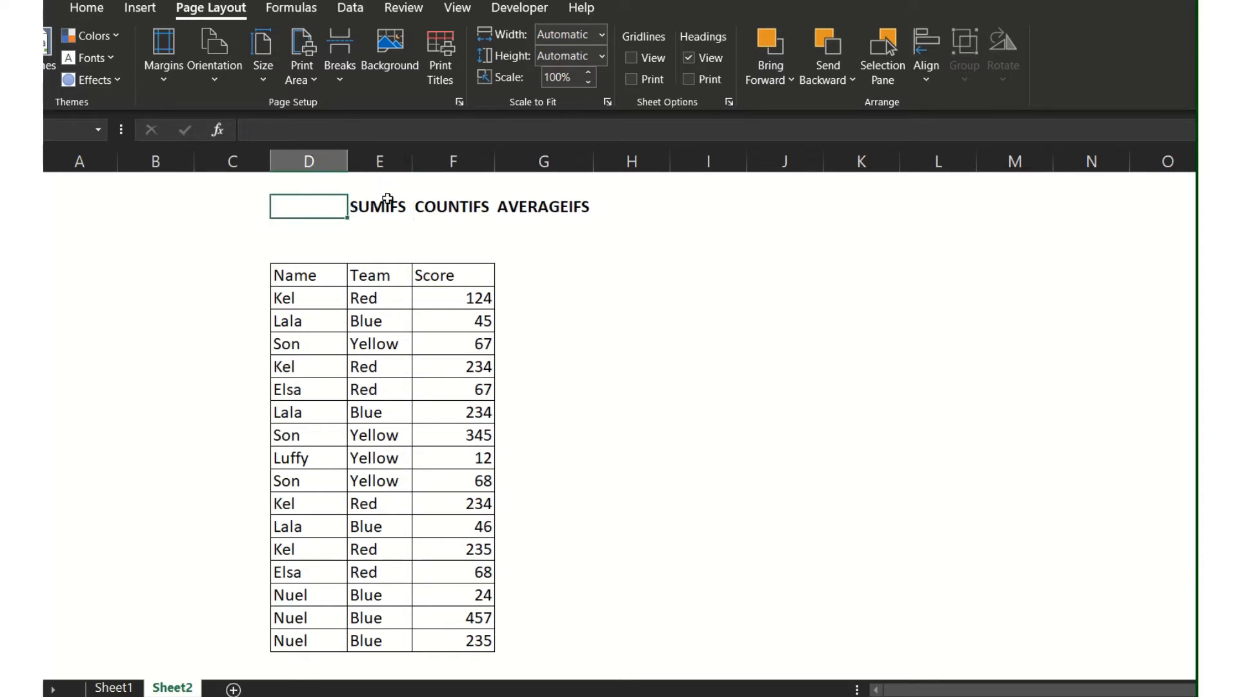
pyautogui.click(387, 201)
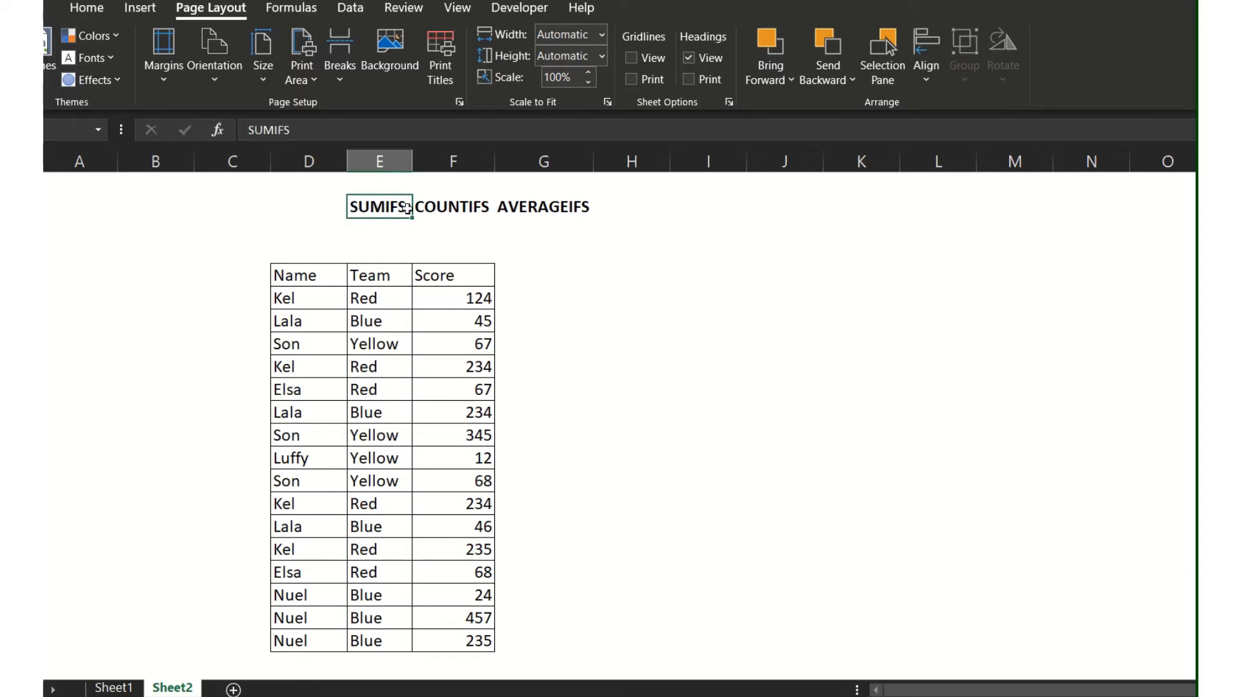
# - Begin a SUMIFS formula in cell H5 with column F as the sum range and column E as the criteria range
pyautogui.click(583, 271)
pyautogui.click(636, 276)
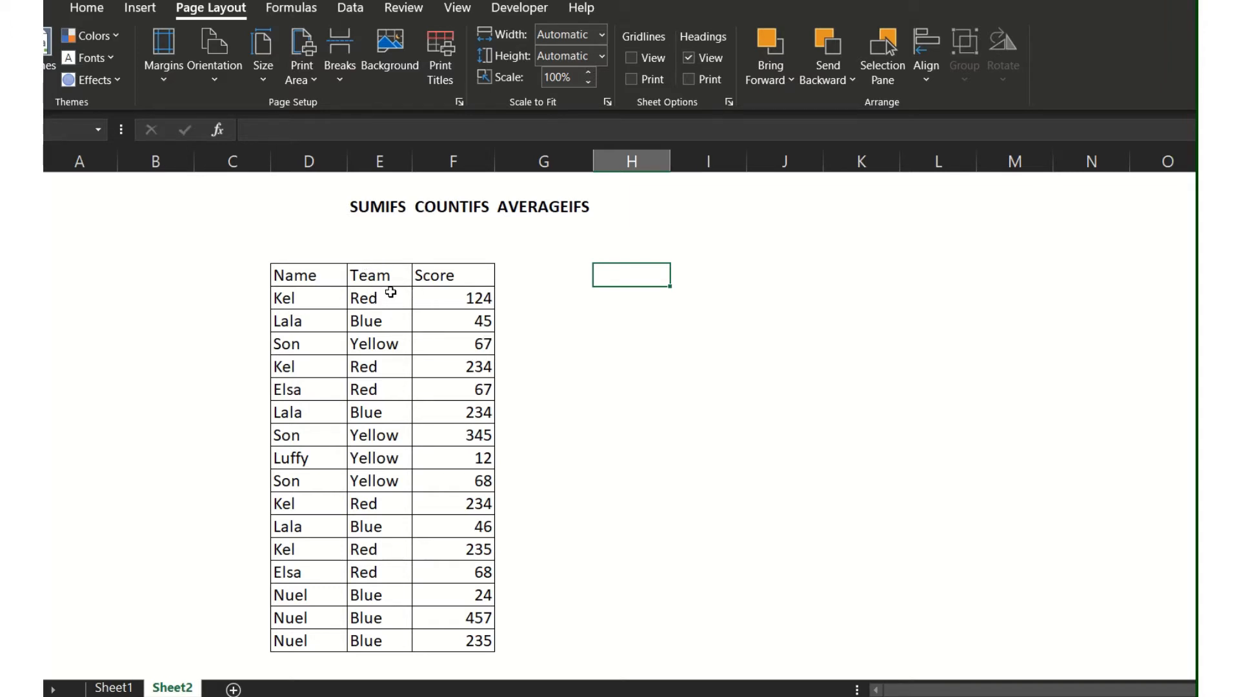
pyautogui.write('=')
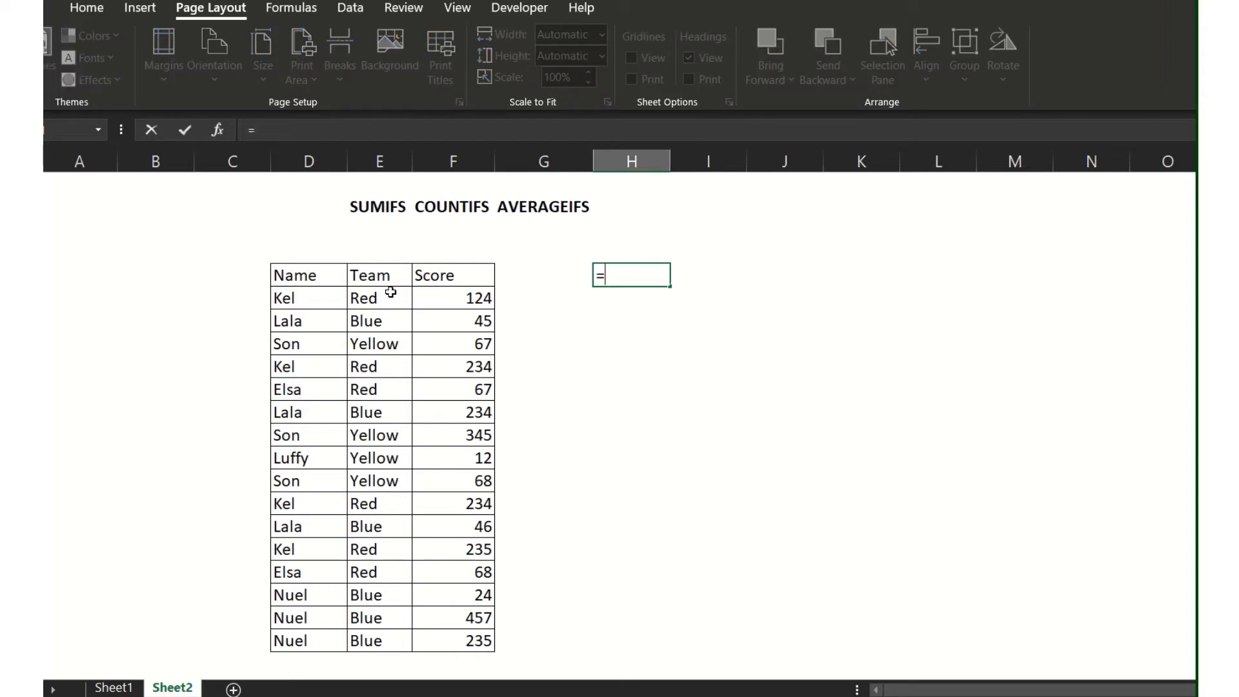
pyautogui.write('SUMIFS(')
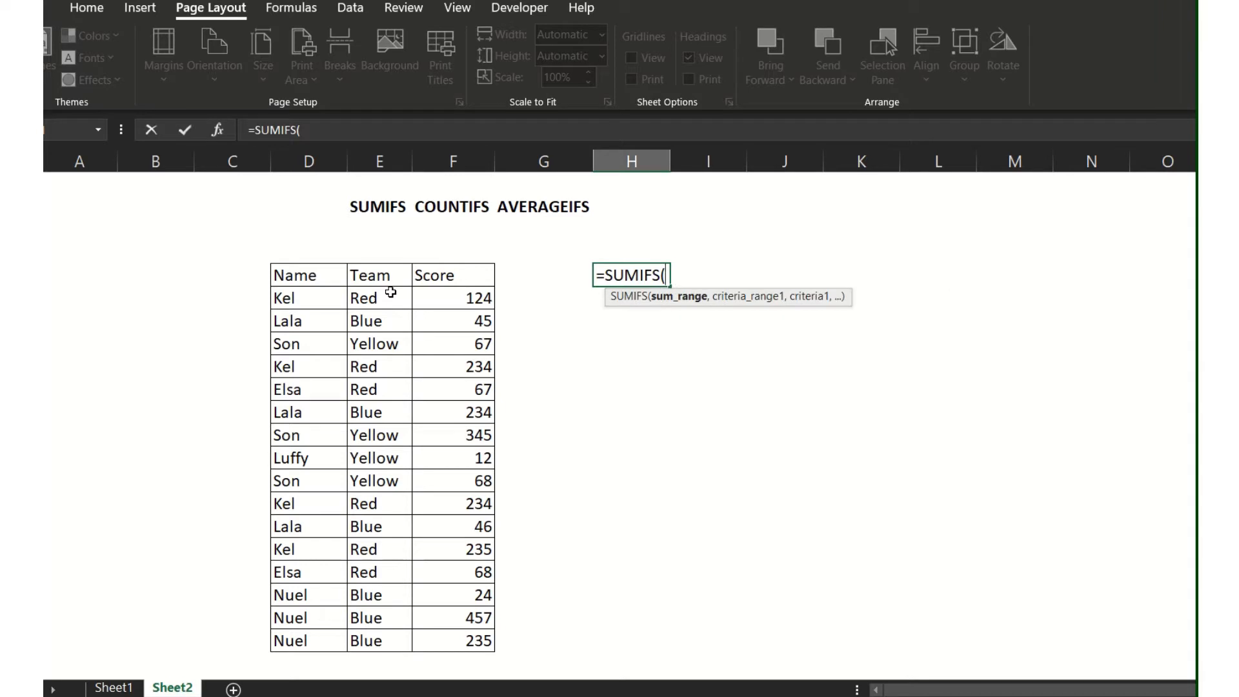
pyautogui.click(456, 164)
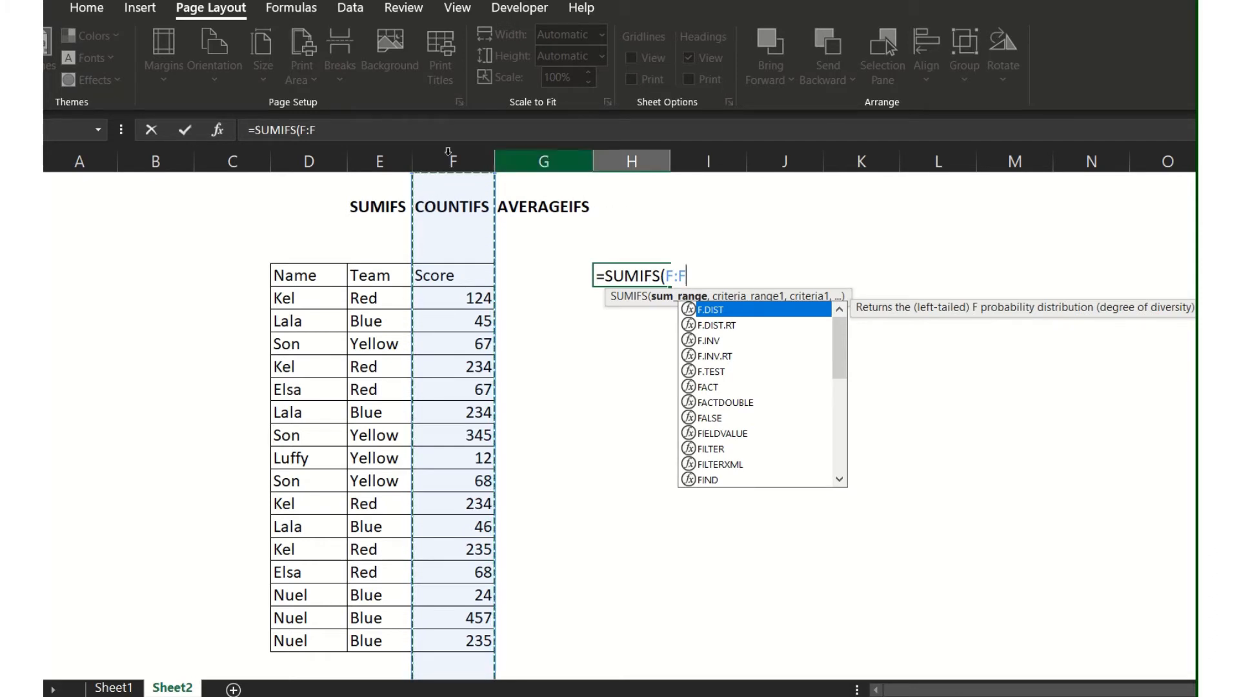
pyautogui.write(',')
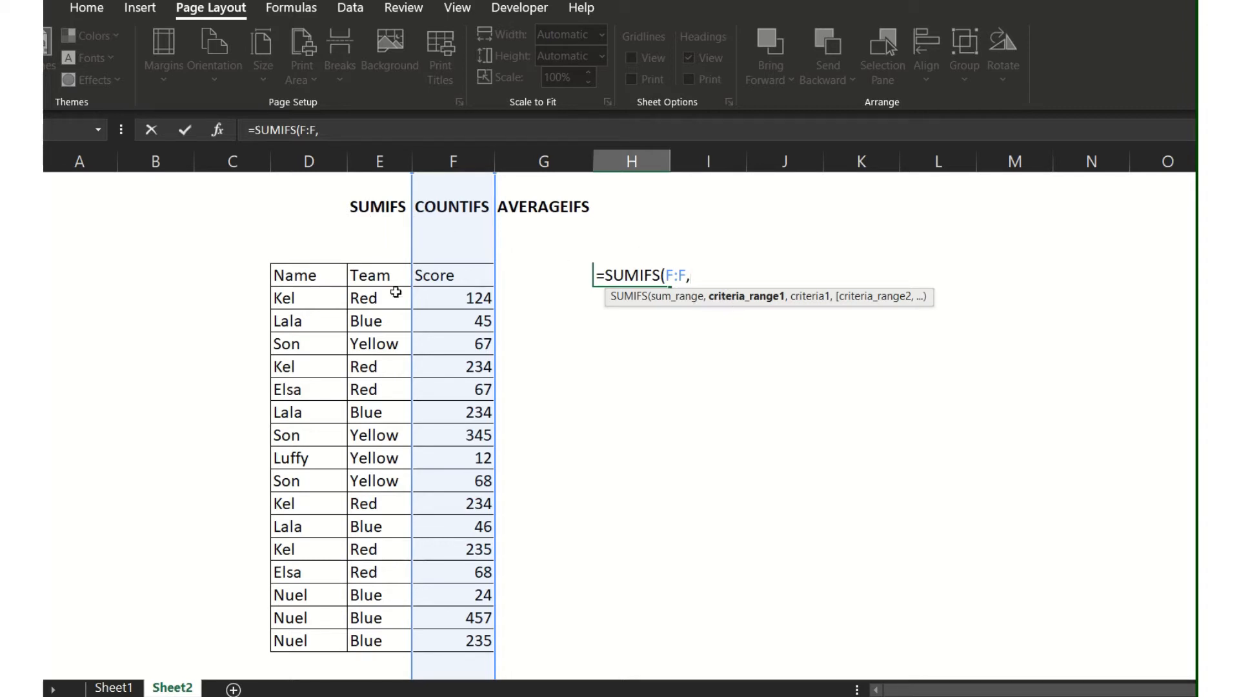
pyautogui.click(381, 161)
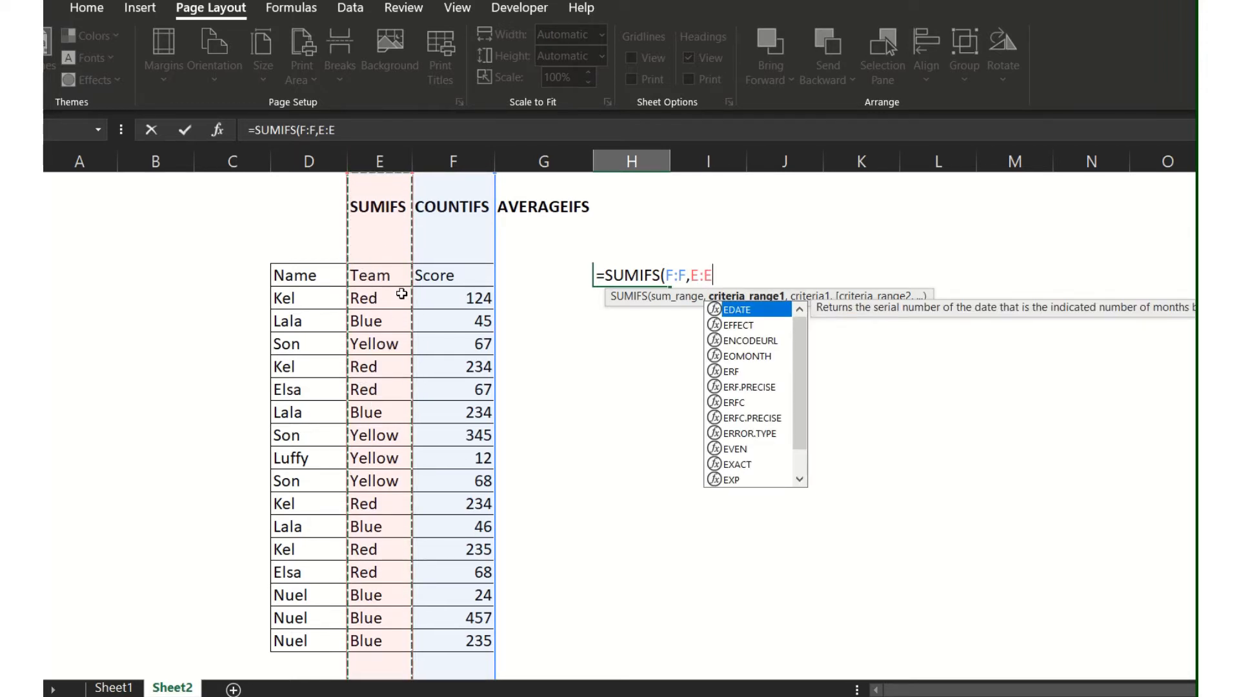
# - Complete the SUMIFS formula in H5 with the criterion "Red" and check the entered formula
pyautogui.write(',')
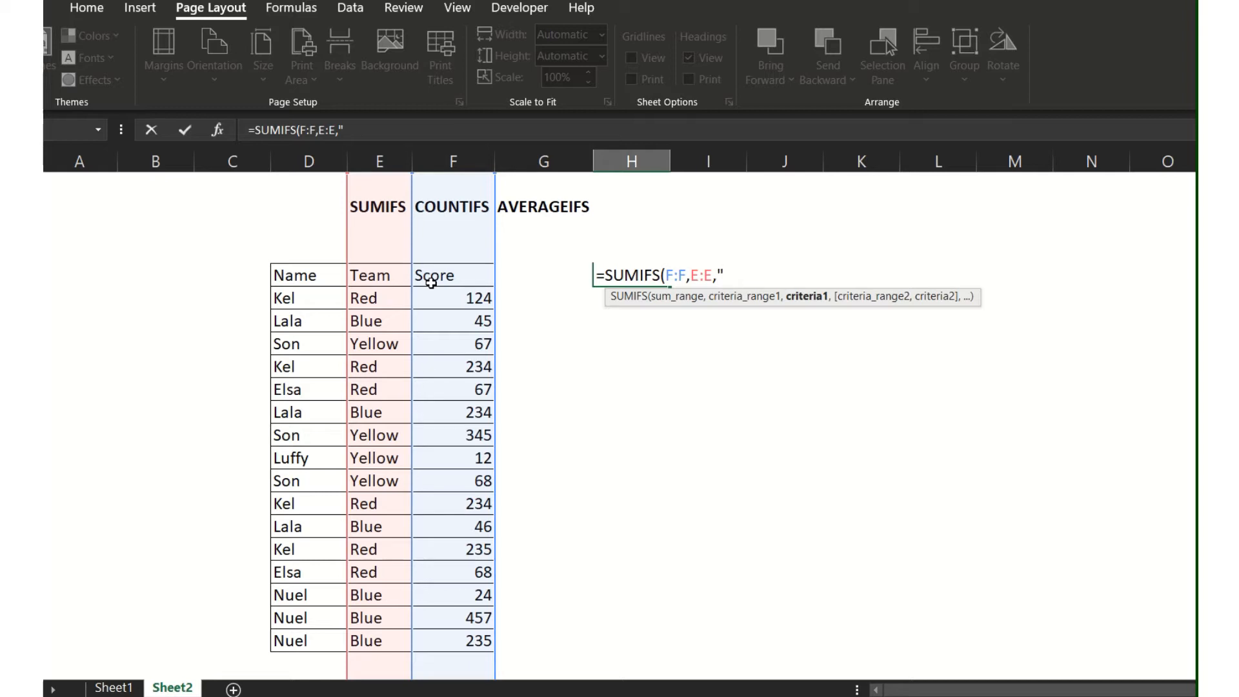
pyautogui.write('ed')
pyautogui.press('BackSpace')
pyautogui.press('BackSpace')
pyautogui.press('BackSpace')
pyautogui.write('Red')
pyautogui.press('Return')
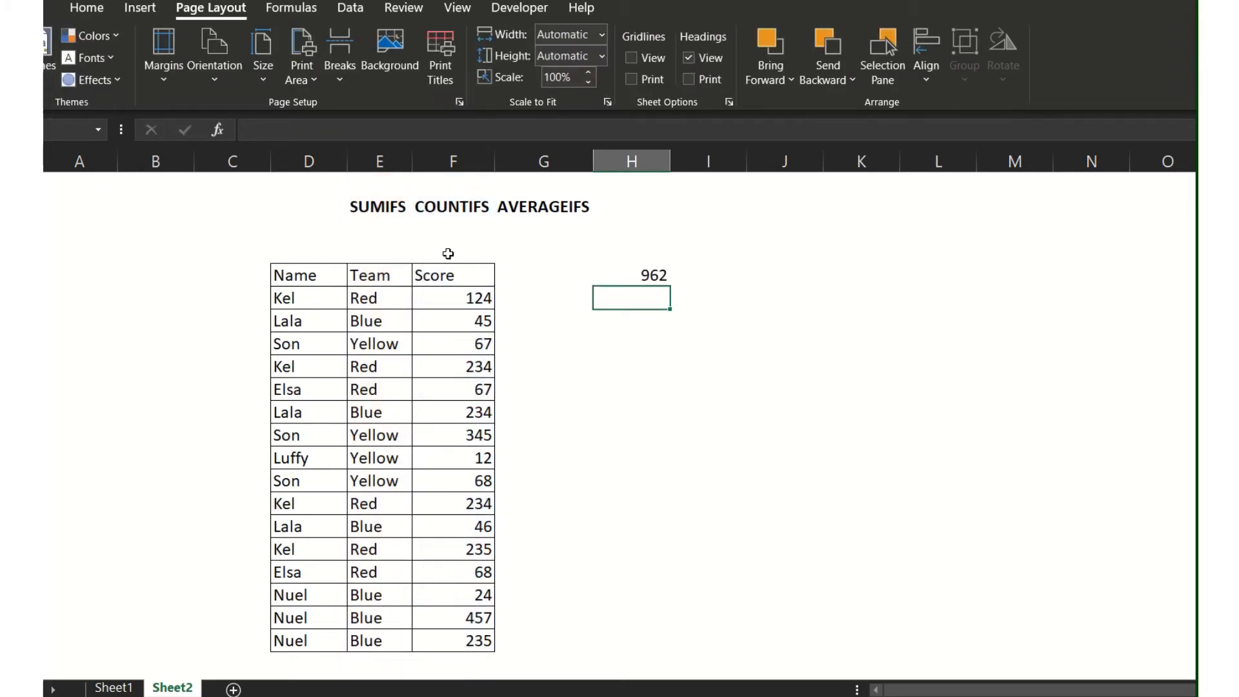
pyautogui.click(650, 274)
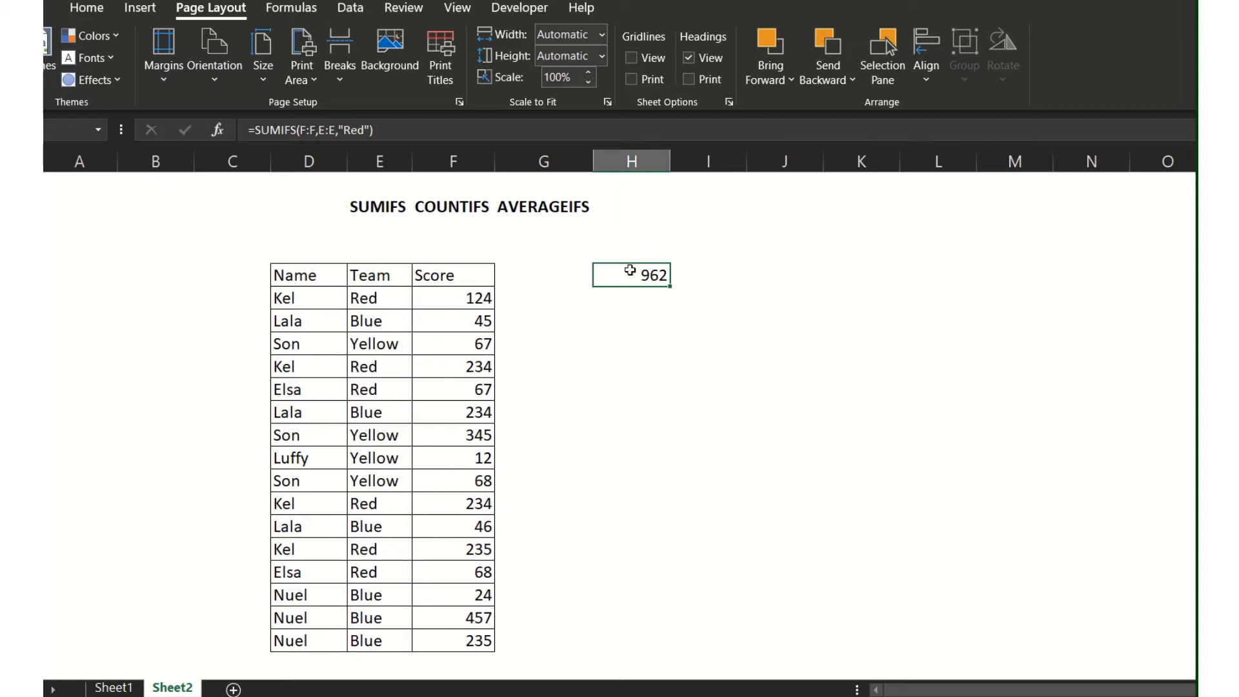
# - Turn on filtering for the score table and filter the Team column to show only Blue
pyautogui.click(382, 298)
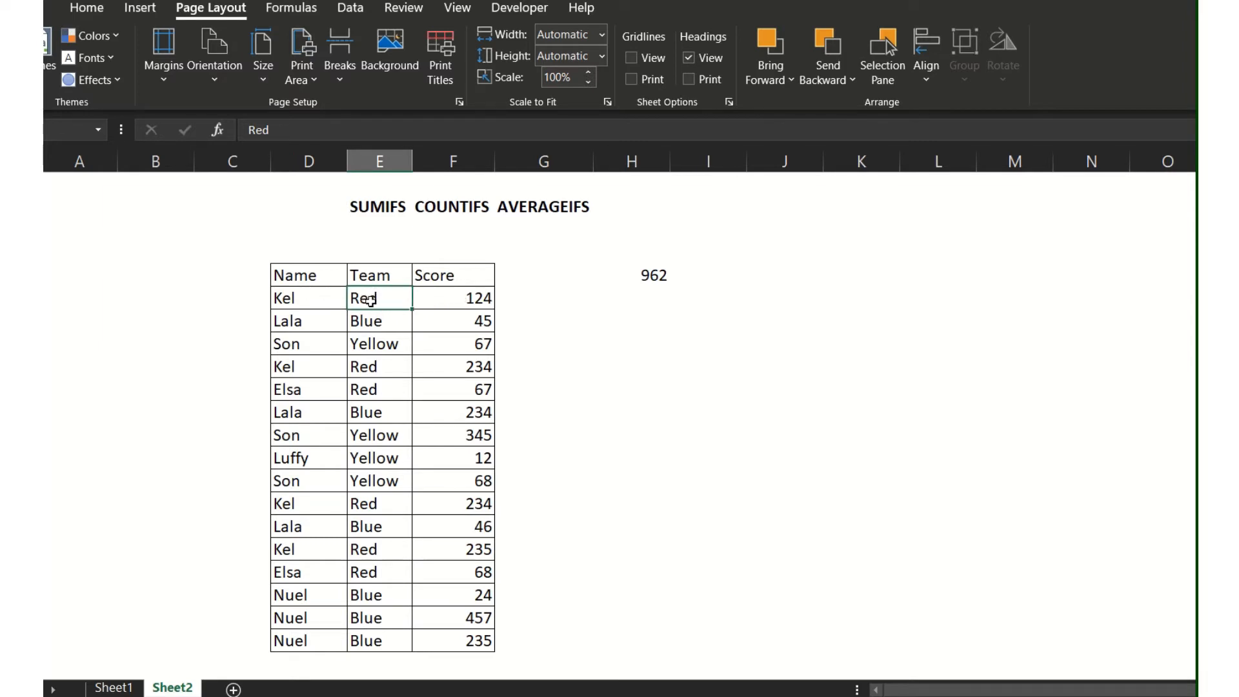
pyautogui.click(327, 279)
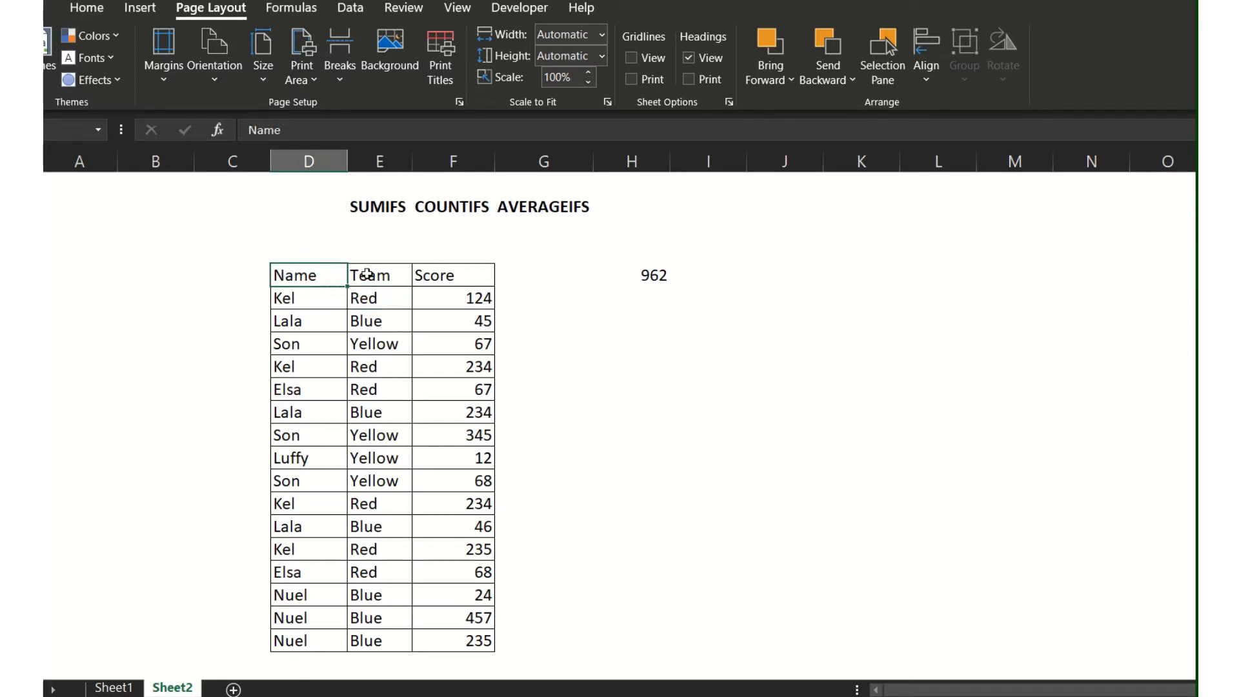
pyautogui.hotkey('ctrl', 'shift', 'l')
pyautogui.press('Right')
pyautogui.hotkey('alt', 'Down')
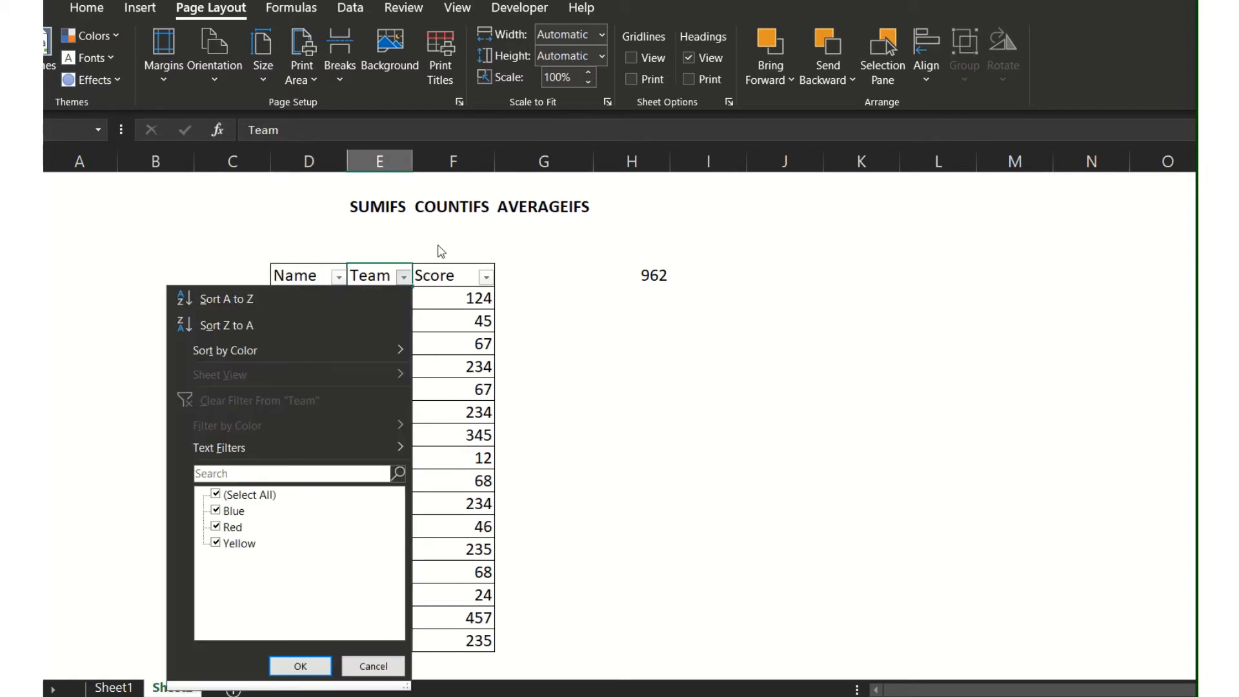
pyautogui.click(240, 495)
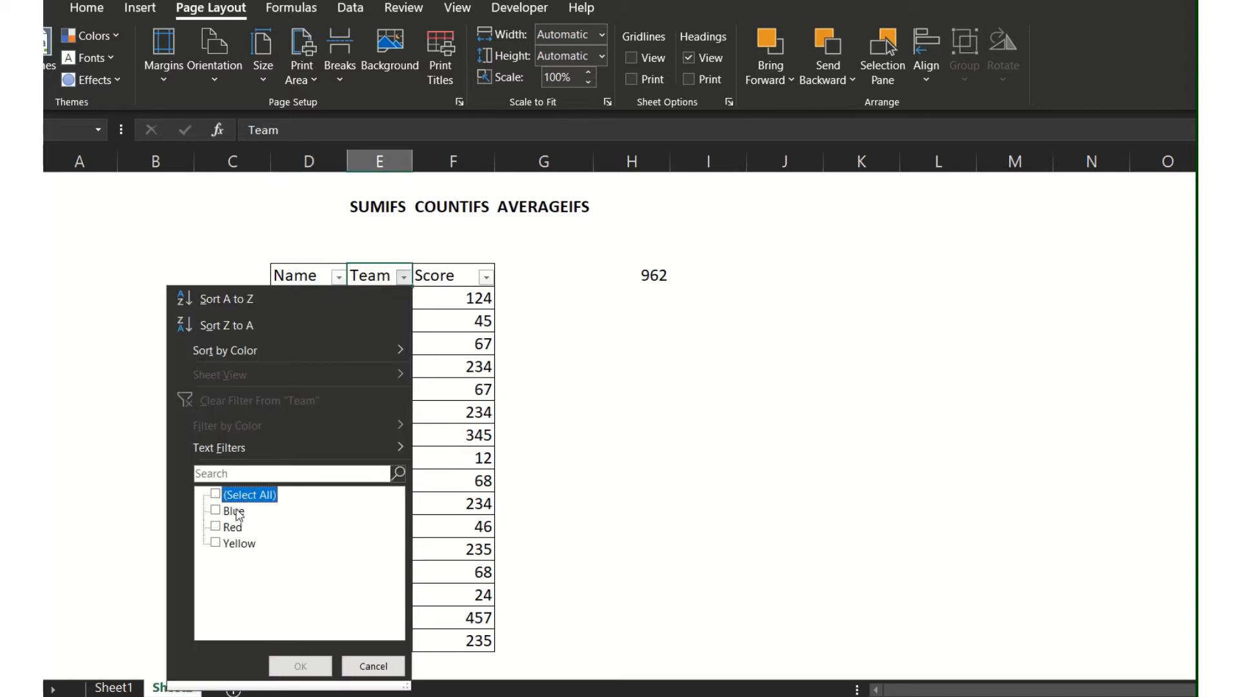
pyautogui.click(234, 510)
pyautogui.click(299, 667)
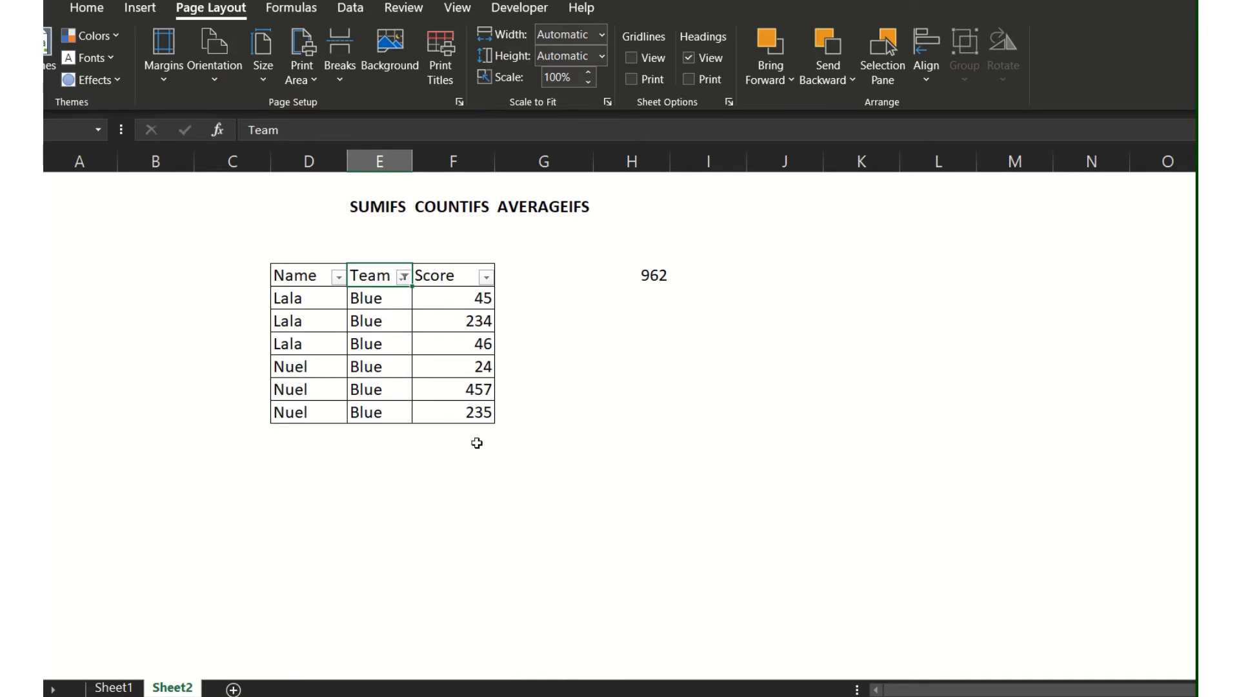
# - Enter =SUM(F7:F21) over the Blue team's scores in column H beside the last filtered row
pyautogui.moveTo(472, 291); pyautogui.dragTo(465, 409)
pyautogui.click(566, 408)
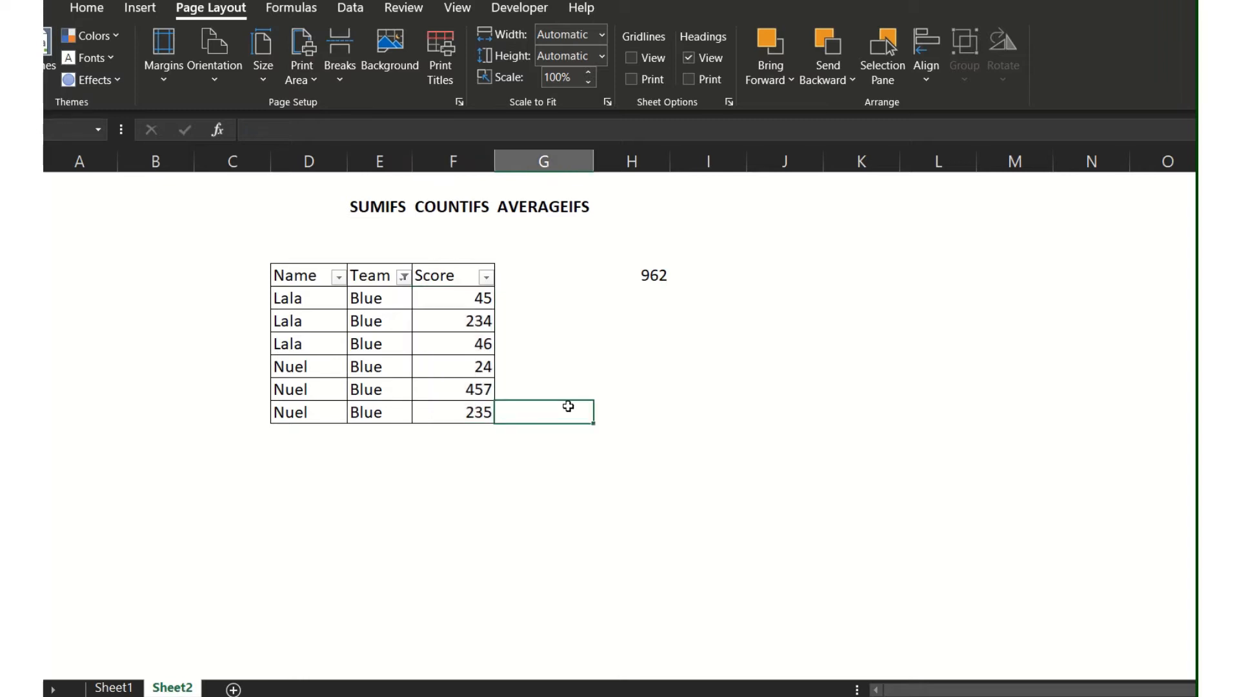
pyautogui.moveTo(459, 302); pyautogui.dragTo(462, 407)
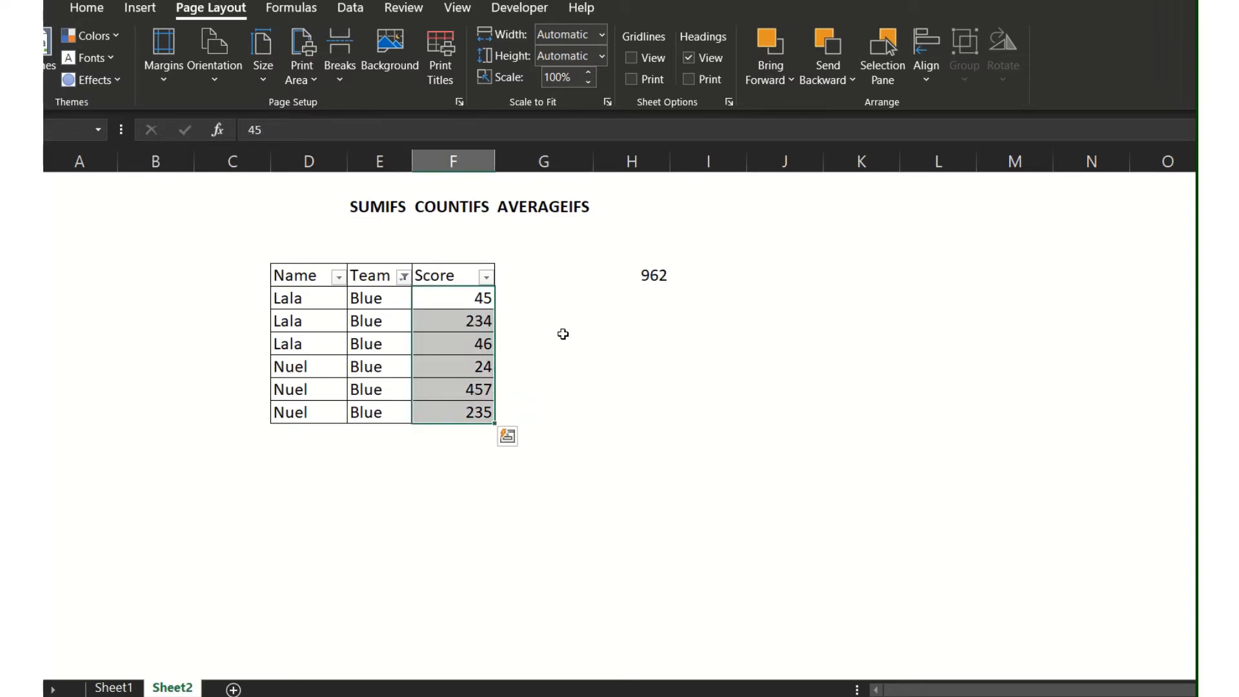
pyautogui.click(621, 408)
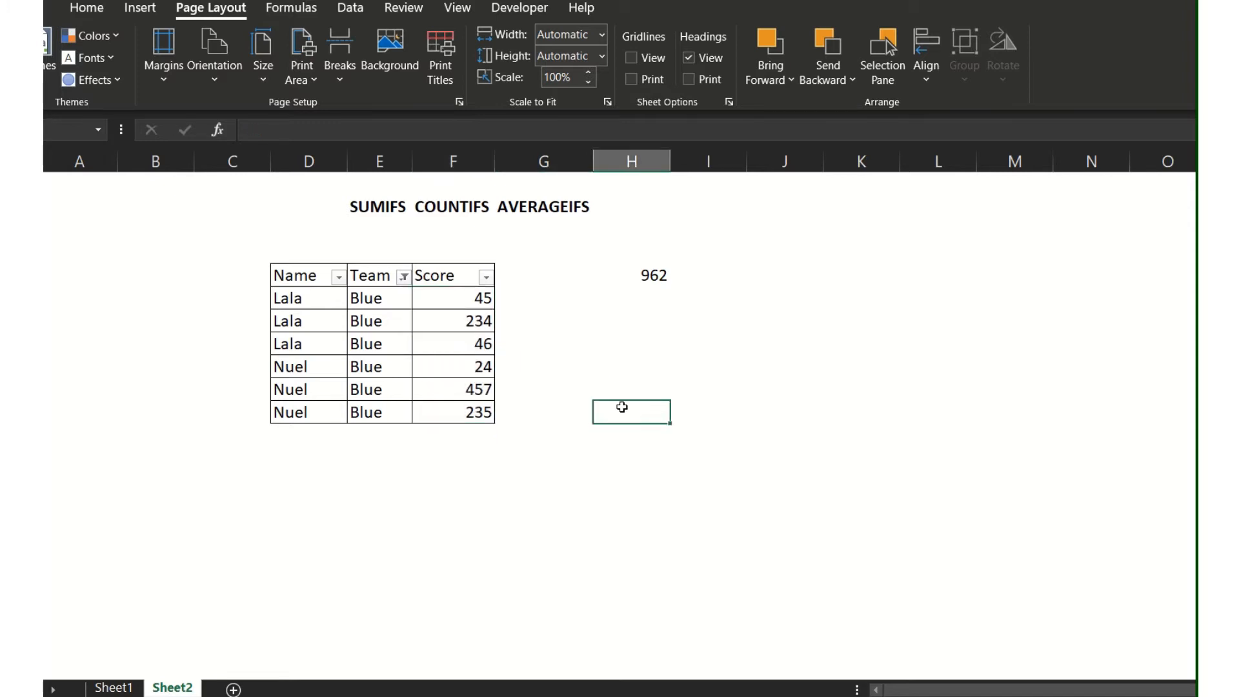
pyautogui.write('=SUM(')
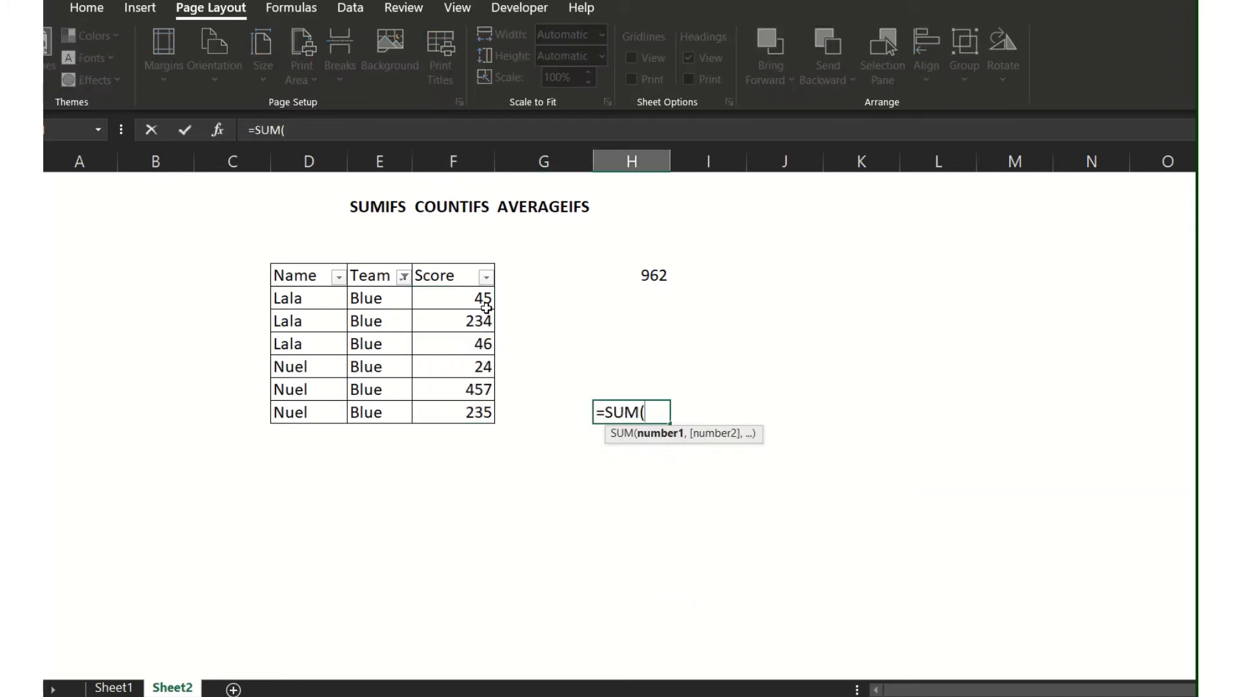
pyautogui.moveTo(485, 308); pyautogui.dragTo(478, 411)
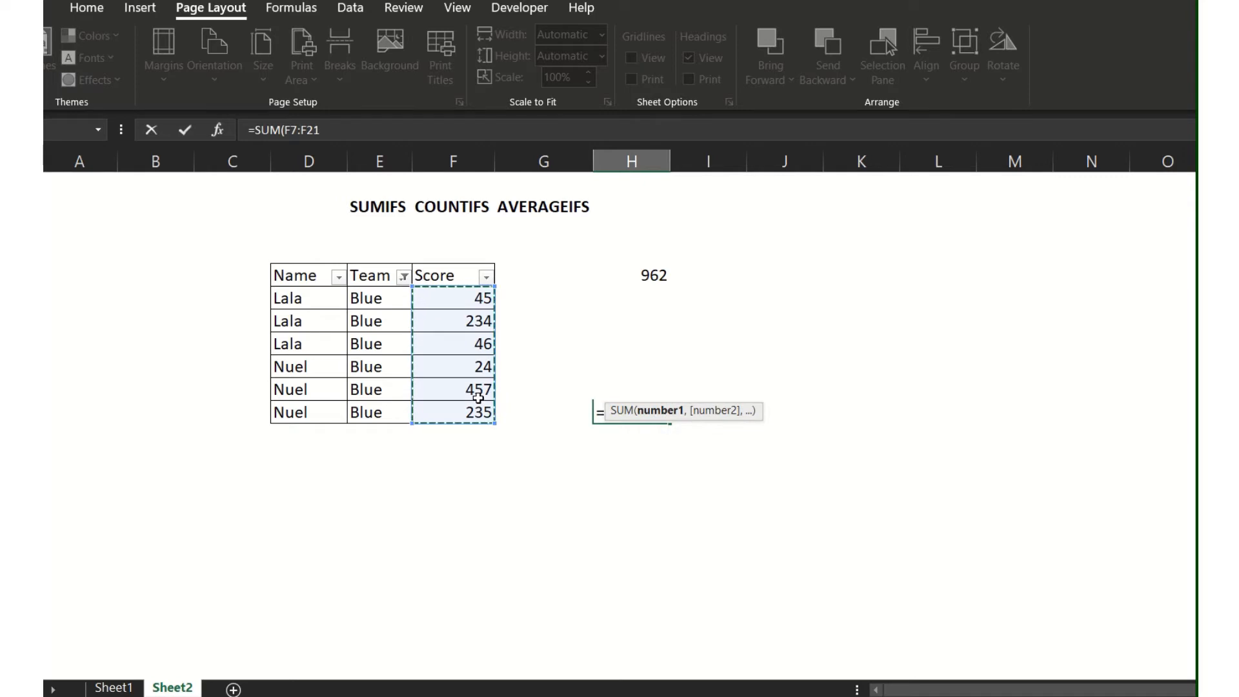
pyautogui.press('Return')
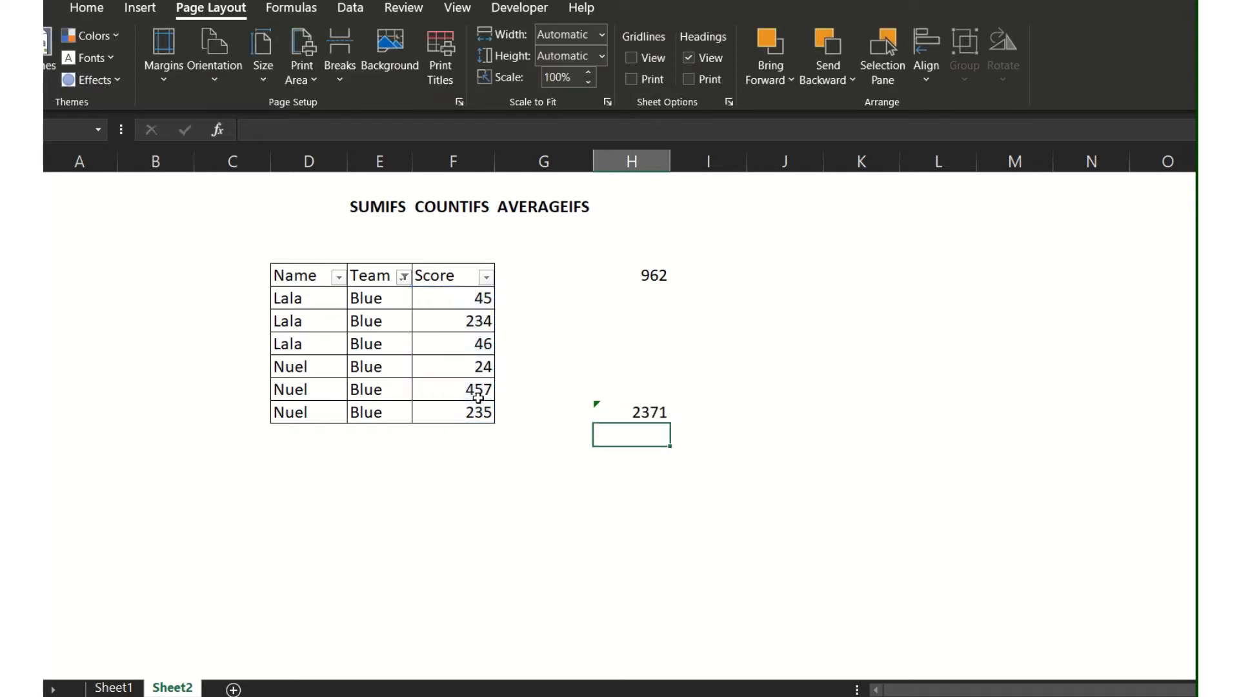
# - Ignore the error flagged on the SUM formula beside the Blue rows
pyautogui.click(658, 412)
pyautogui.click(573, 411)
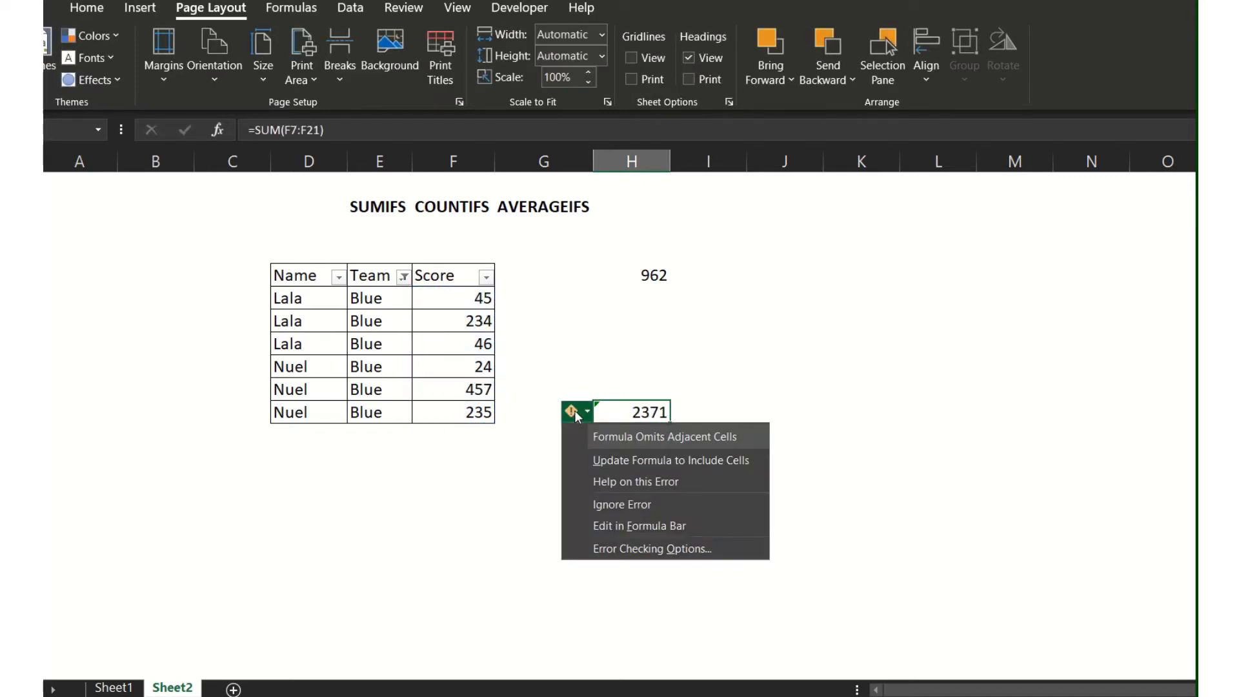
pyautogui.click(625, 502)
pyautogui.click(500, 320)
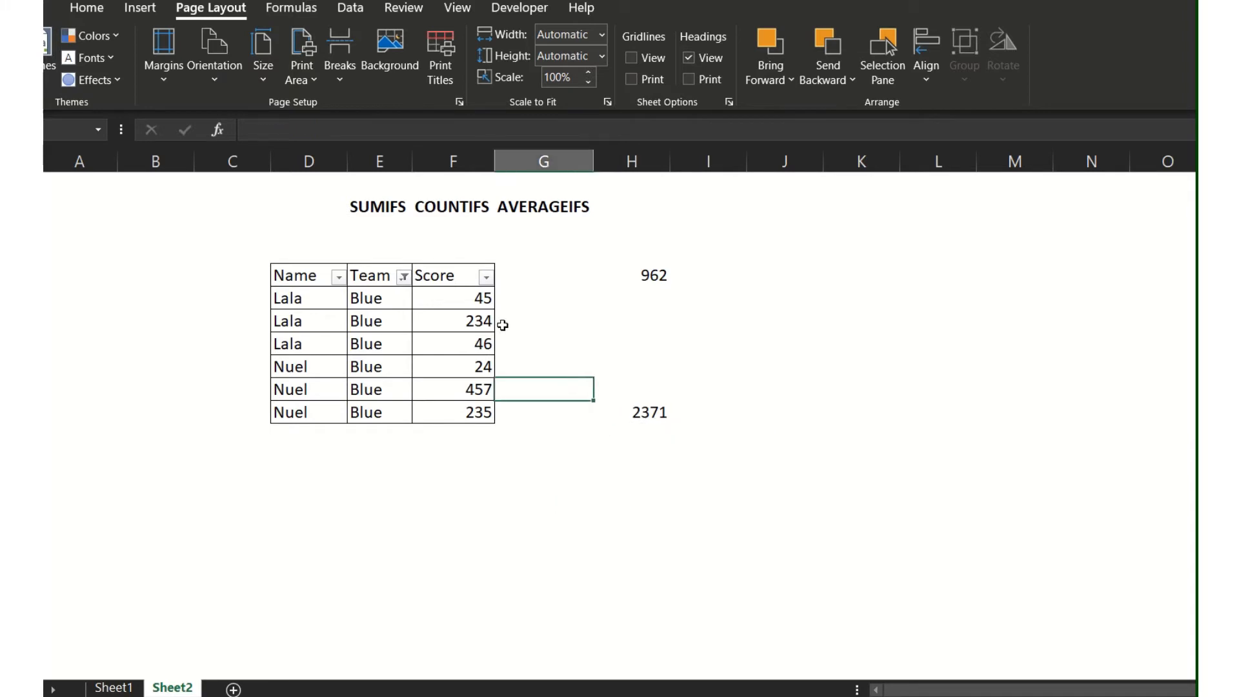
# - Reselect the Blue team's scores for comparison and delete the SUM formula beside the last Blue row
pyautogui.click(480, 298)
pyautogui.moveTo(480, 298); pyautogui.dragTo(459, 419)
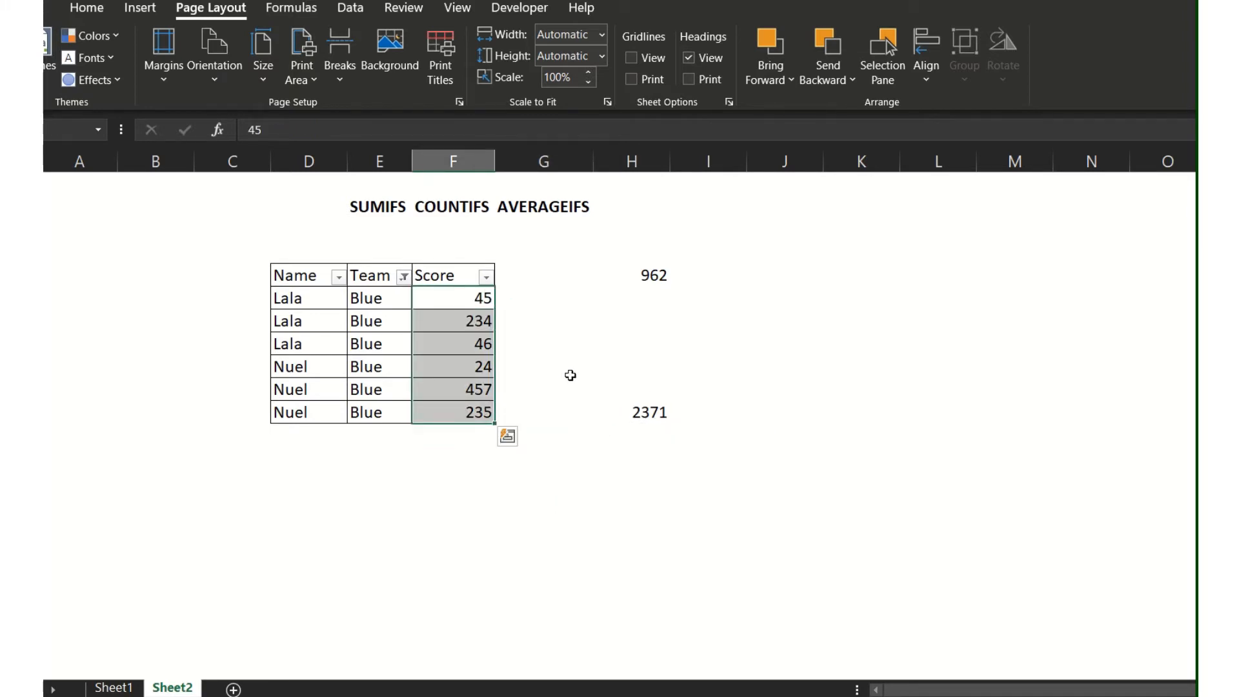
pyautogui.click(633, 407)
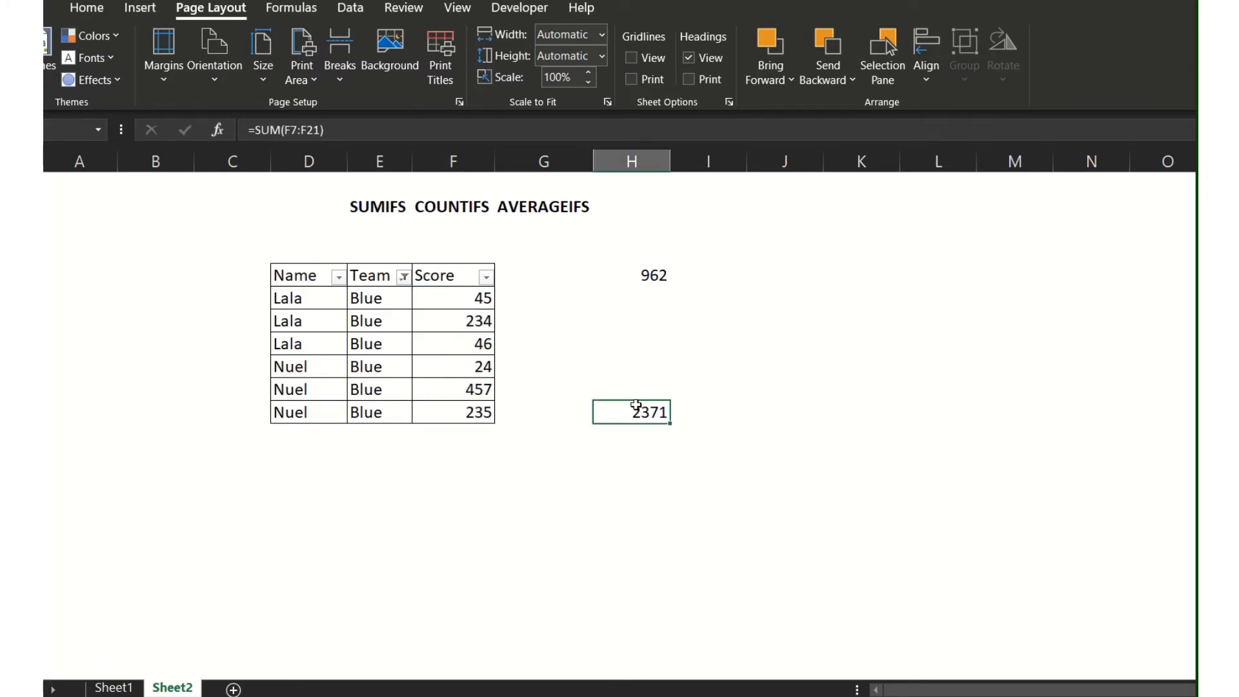
pyautogui.press('Delete')
# - Change the Team column's filter to show only Red instead of Blue
pyautogui.click(403, 277)
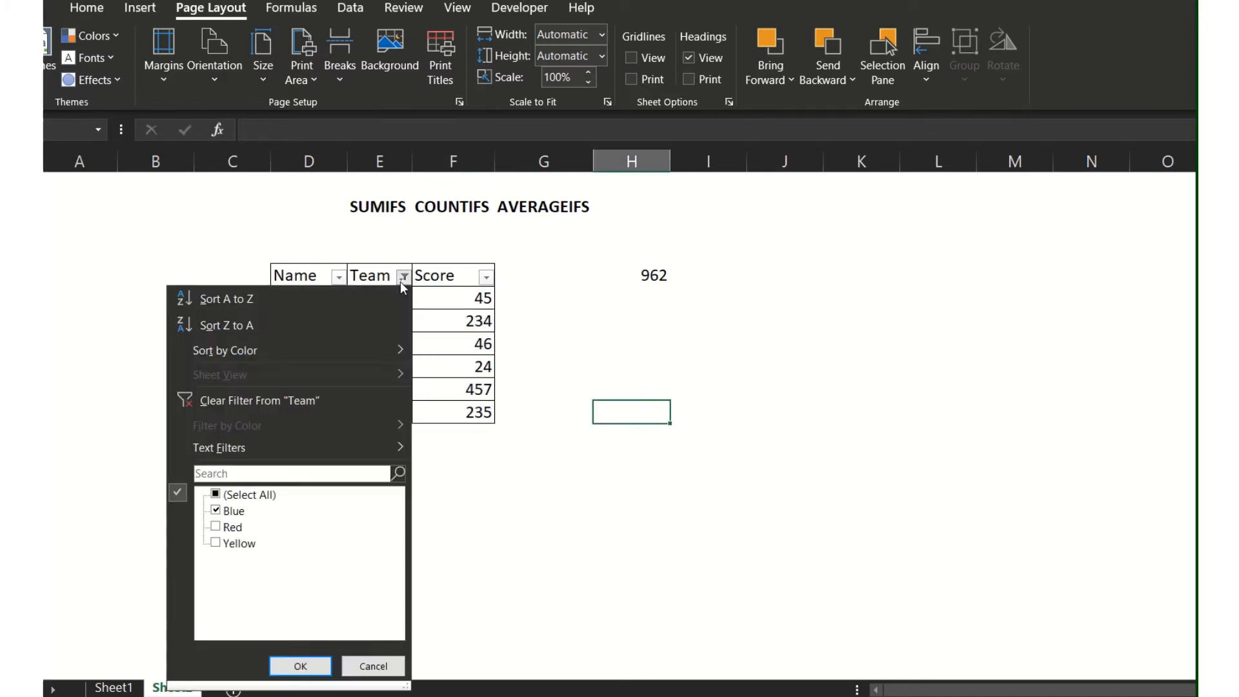
pyautogui.click(217, 511)
pyautogui.click(216, 527)
pyautogui.click(301, 666)
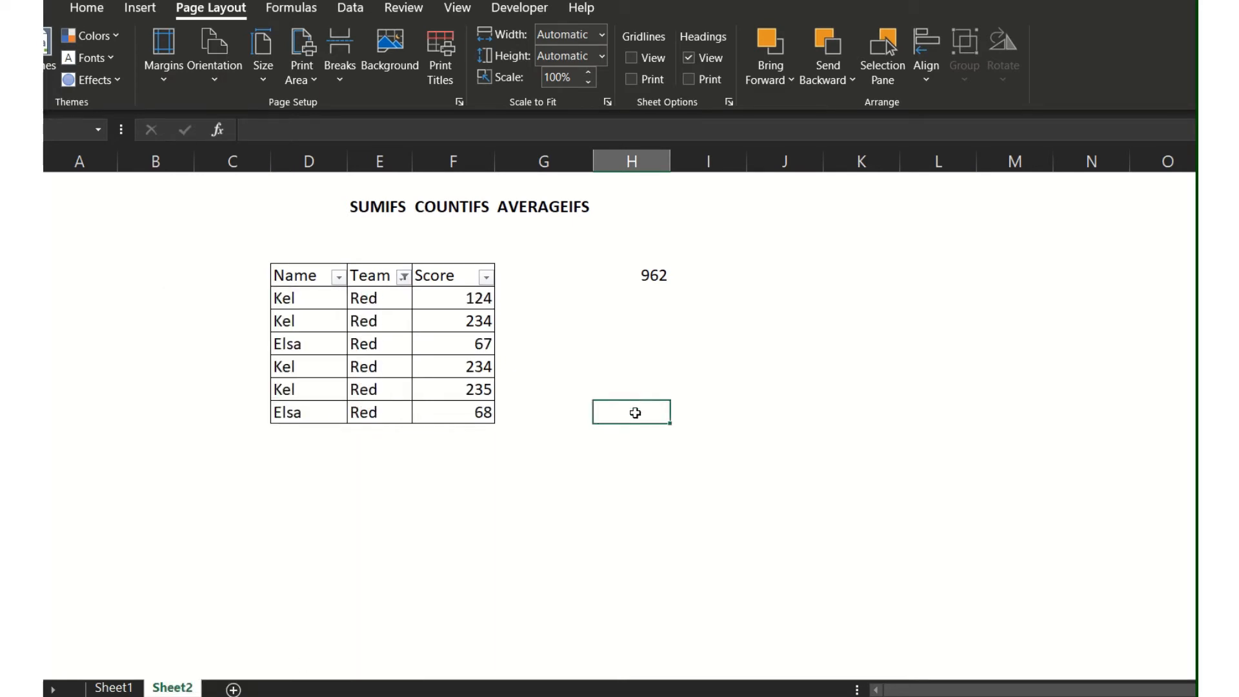
# - Enter =SUM(F6:F18) over the Red team's scores in column H beside the last filtered row
pyautogui.write('=sum')
pyautogui.press('Tab')
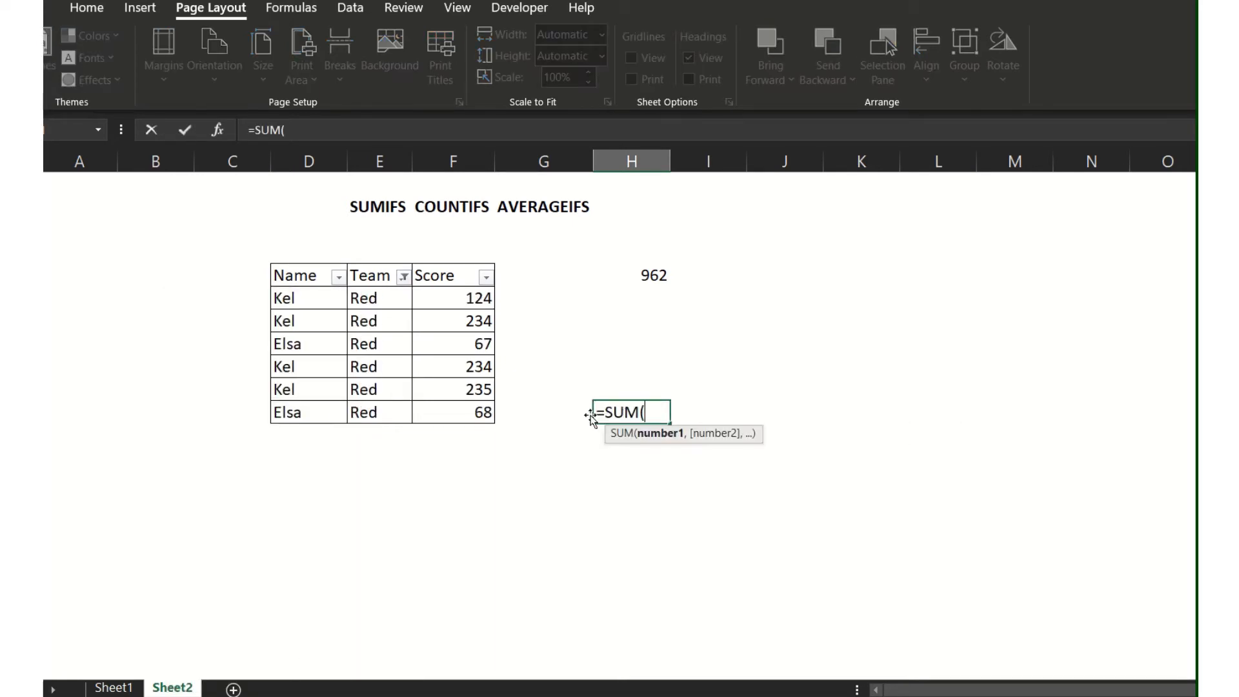
pyautogui.moveTo(478, 298); pyautogui.dragTo(462, 407)
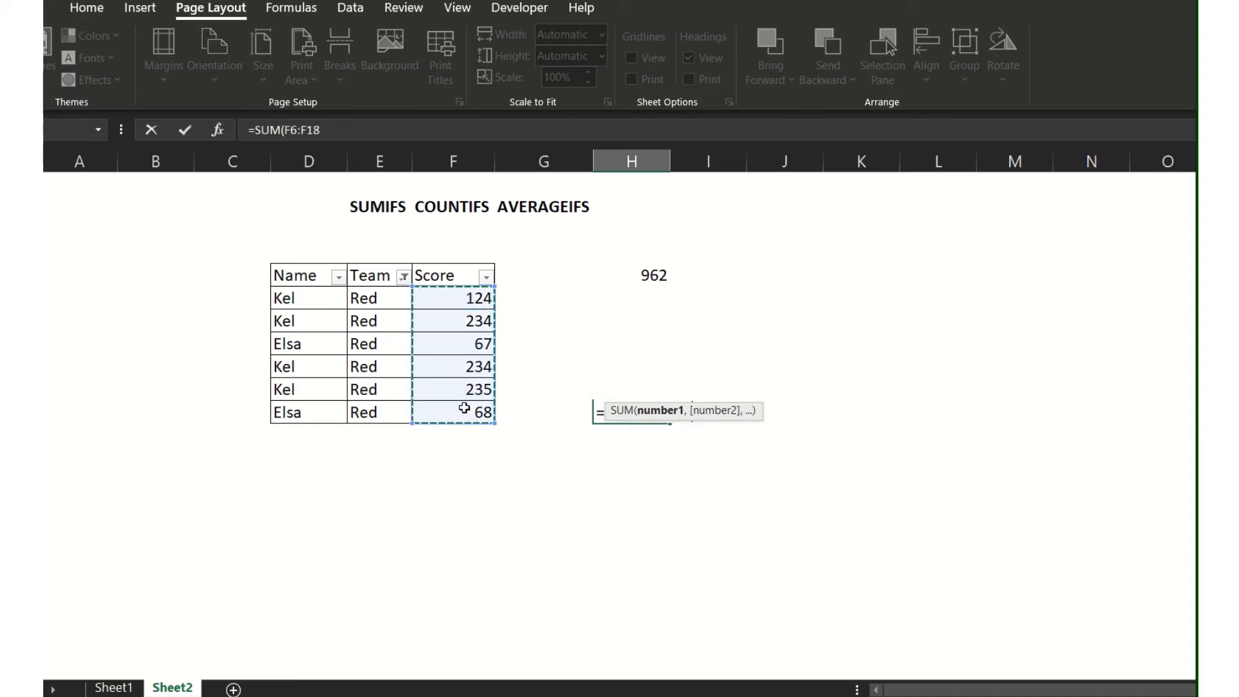
pyautogui.press('Return')
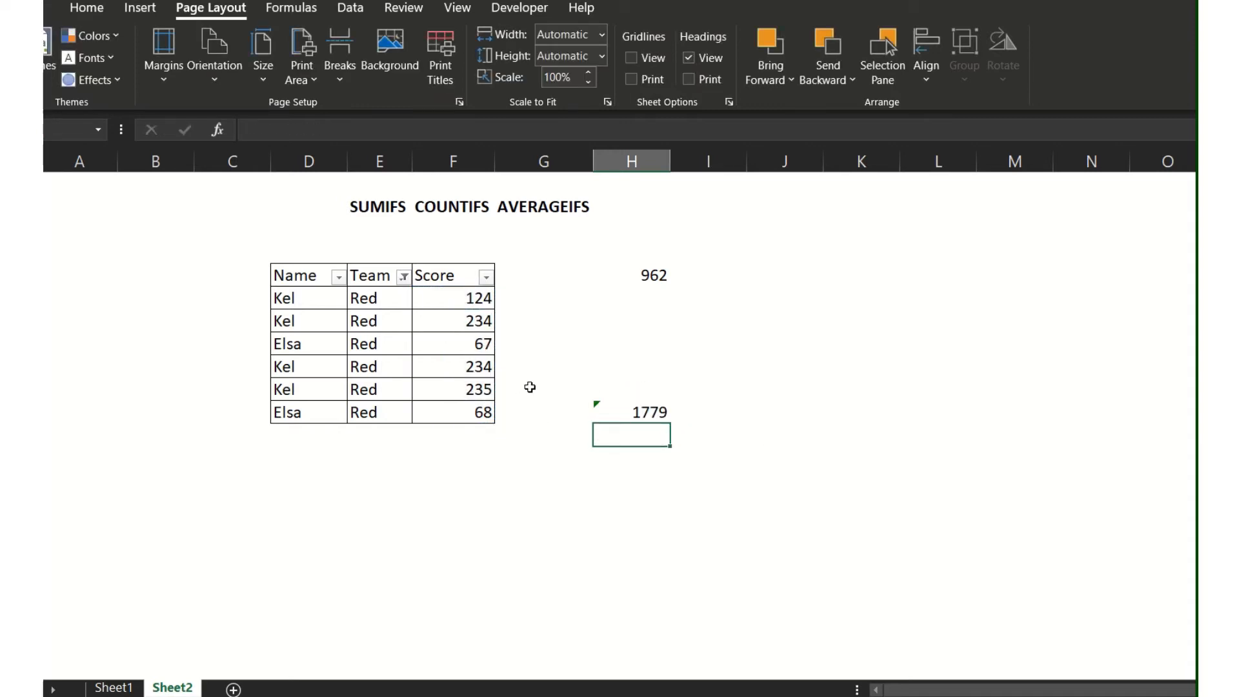
# - Ignore the error flagged on the SUM formula beside the last Red row
pyautogui.click(635, 412)
pyautogui.click(579, 410)
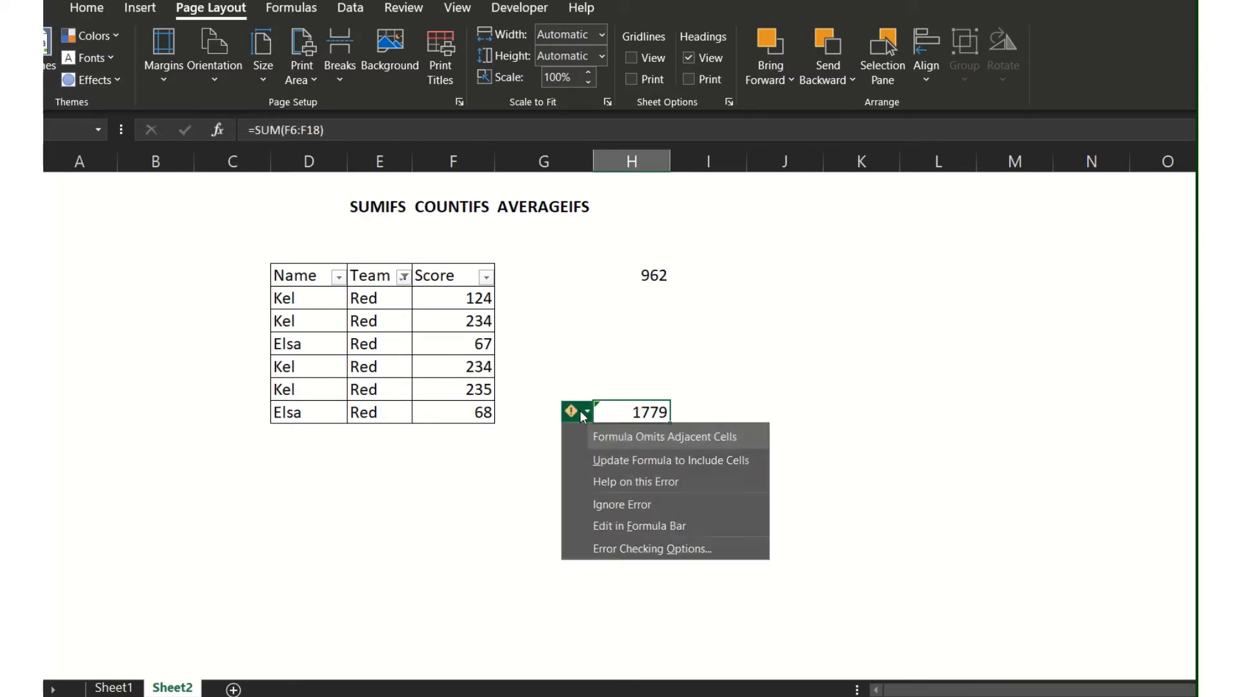
pyautogui.click(648, 498)
pyautogui.click(811, 434)
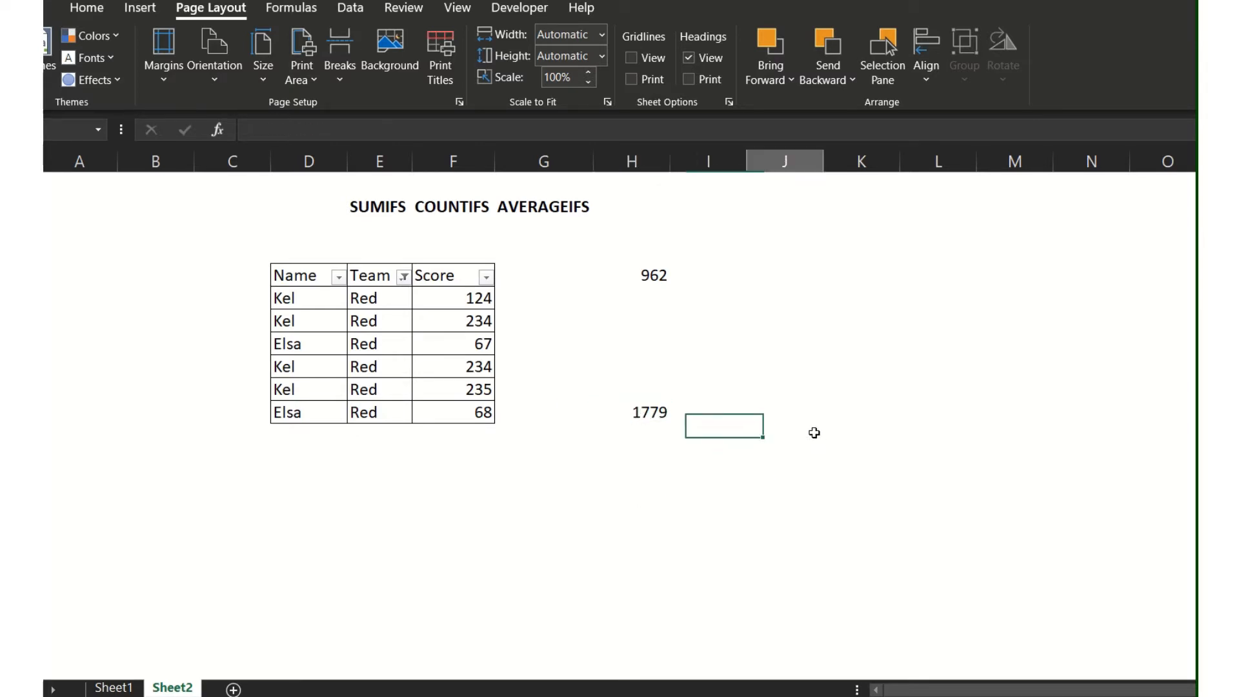
# - Select the filtered Red scores for comparison and delete the SUM formula beside the last Red row
pyautogui.moveTo(481, 295); pyautogui.dragTo(479, 414)
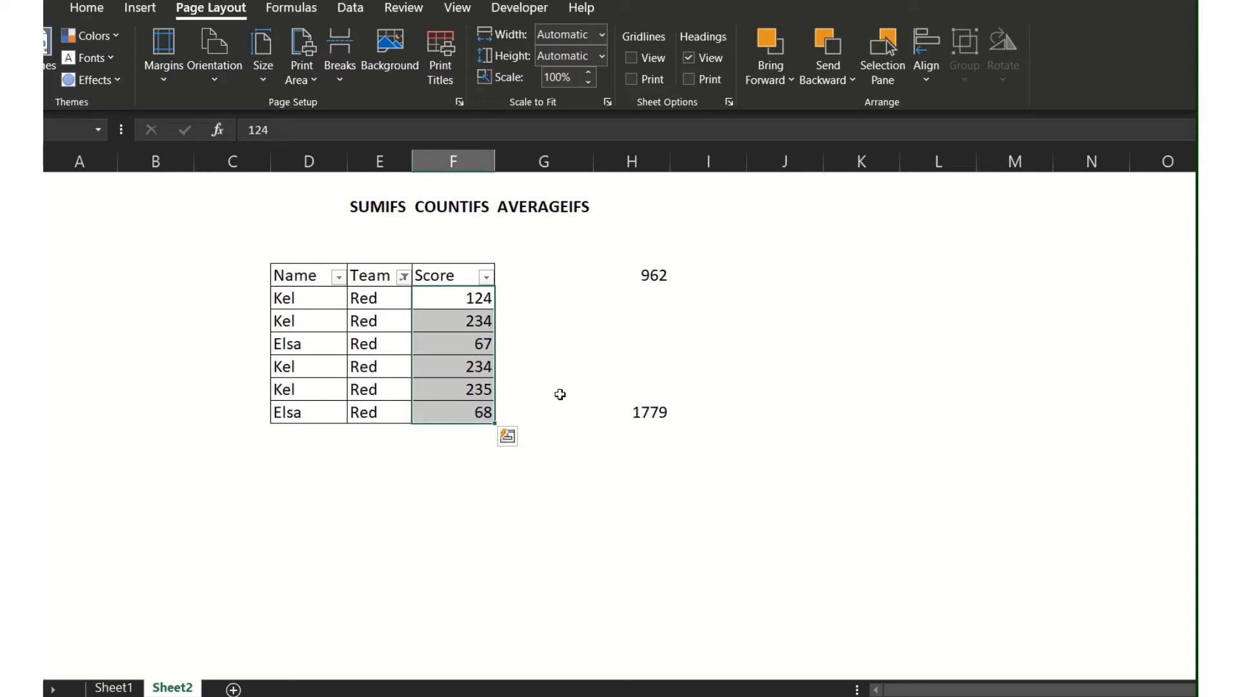
pyautogui.click(642, 418)
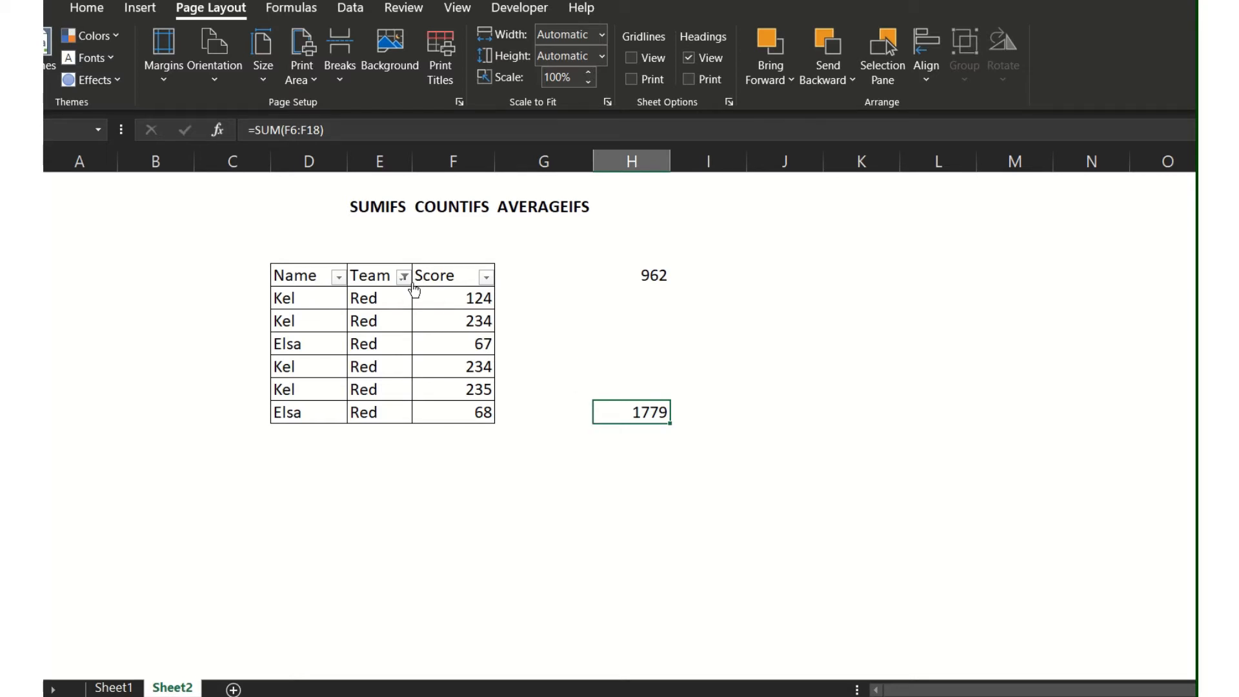
pyautogui.press('Delete')
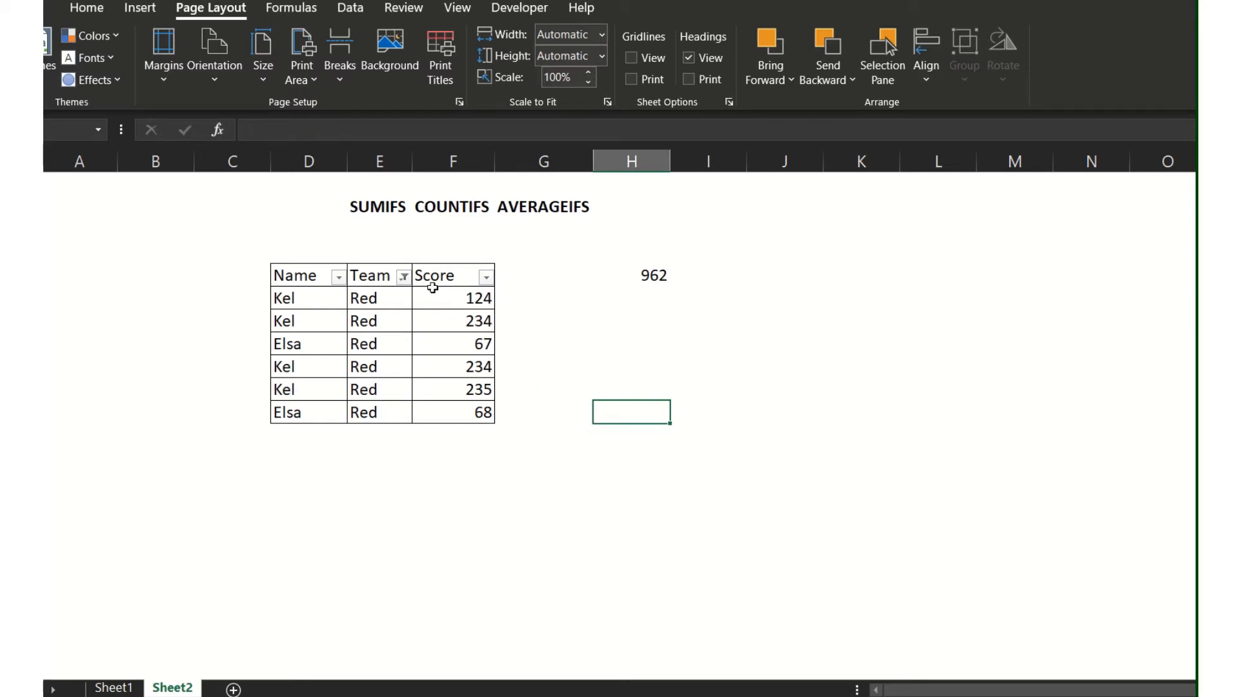
# - Set the Team column's filter to select all teams so every row of the table is shown
pyautogui.click(404, 276)
pyautogui.click(232, 501)
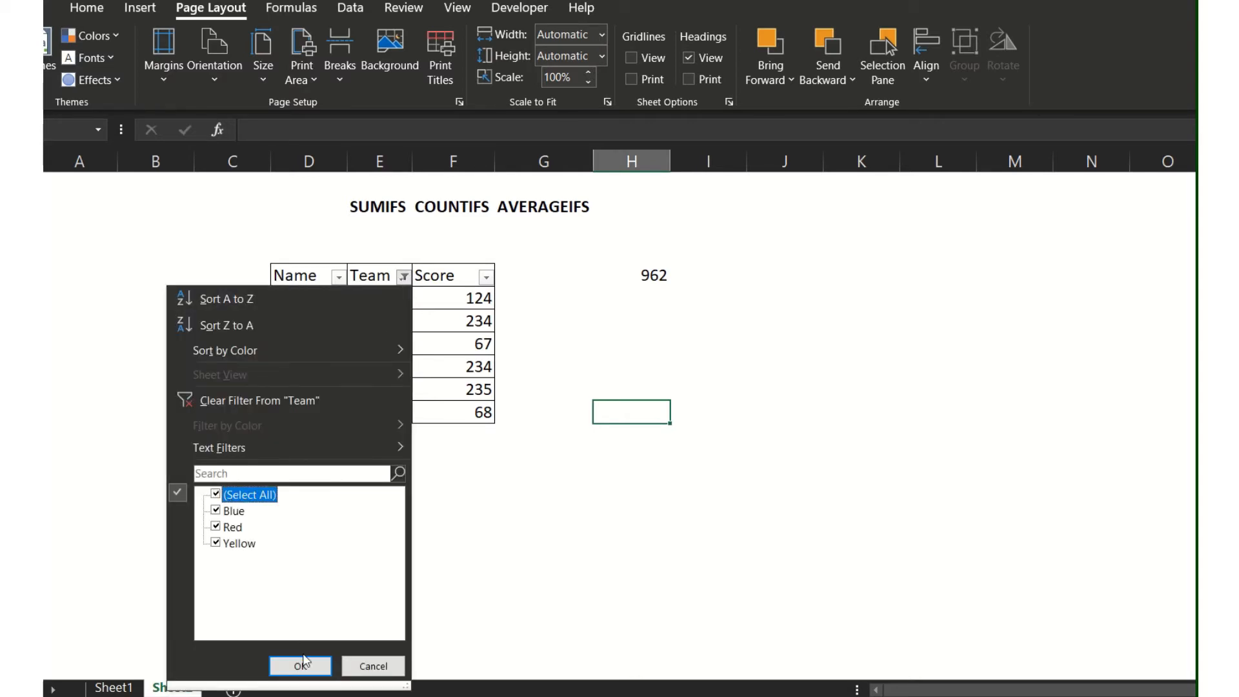
pyautogui.click(300, 665)
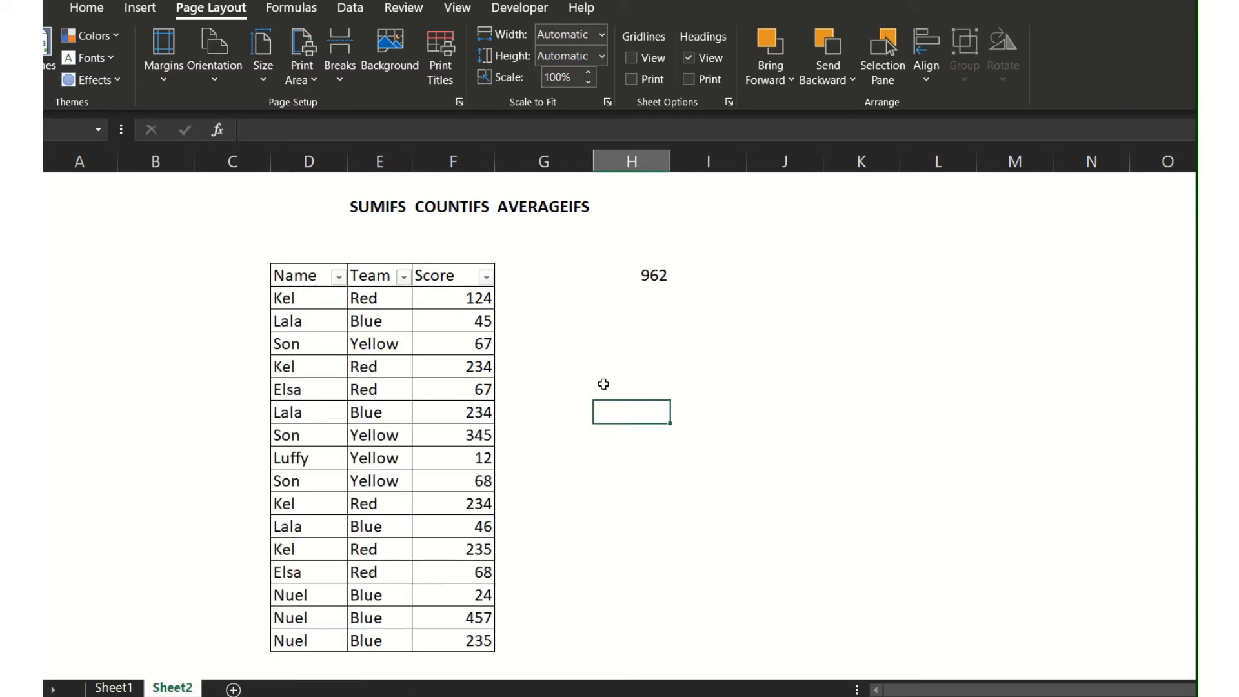
# - Enter =SUM(F6,F9,F10,F15,F18) in cell H11, referencing the Red team's scores individually
pyautogui.write('=sum(')
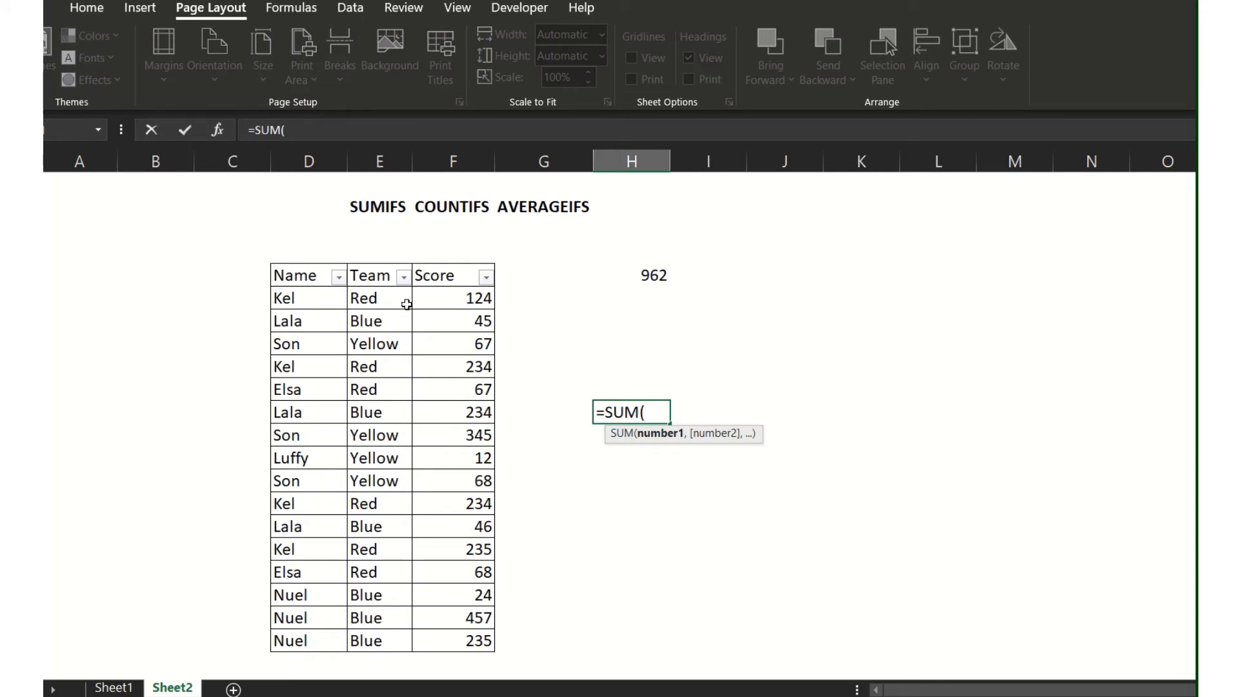
pyautogui.click(438, 301)
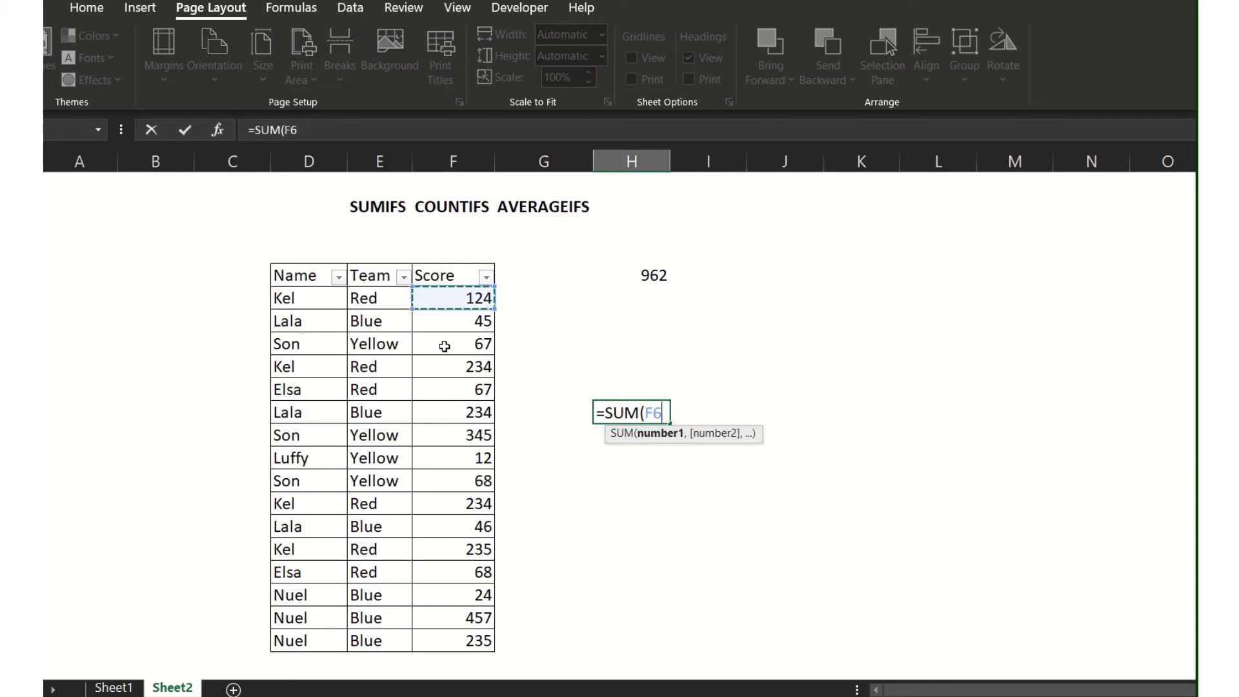
pyautogui.write(',')
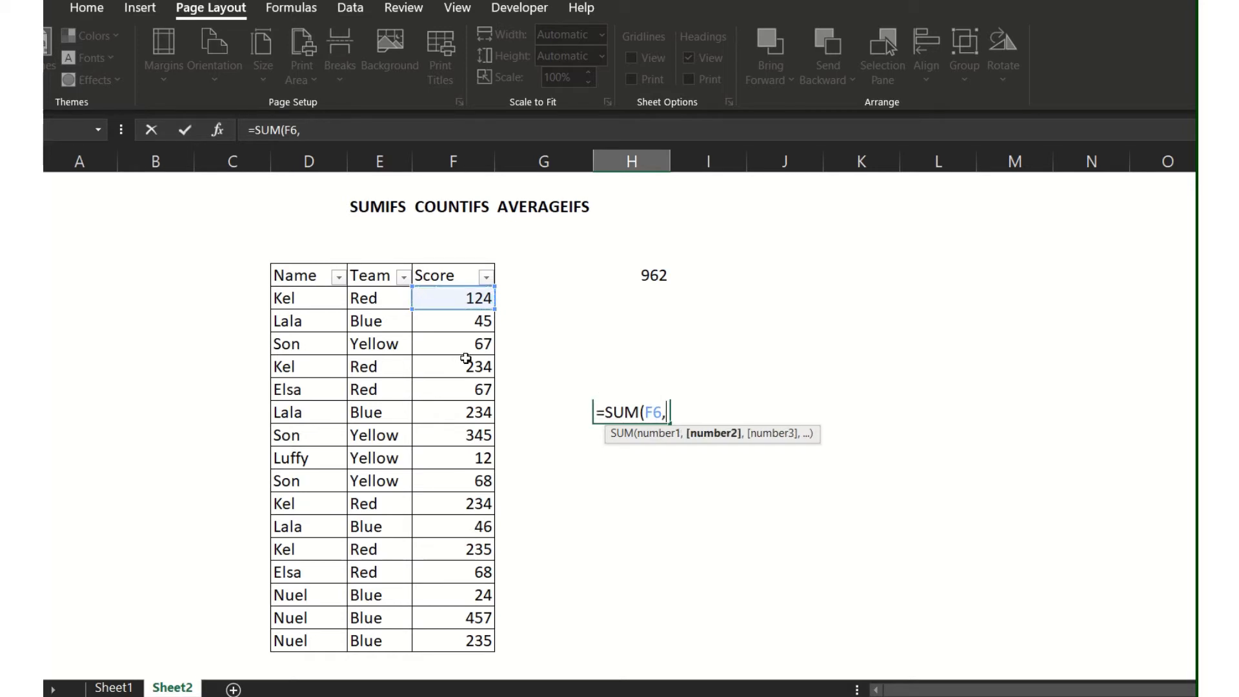
pyautogui.click(464, 366)
pyautogui.write(',')
pyautogui.click(468, 387)
pyautogui.write(',')
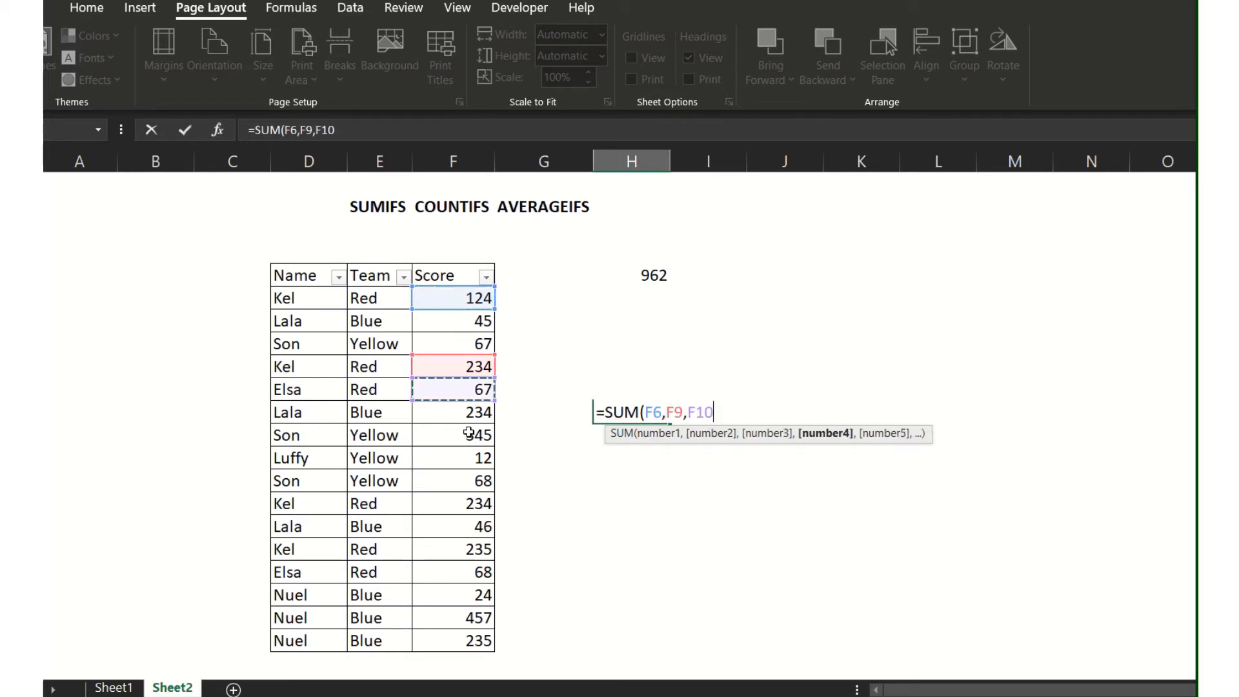
pyautogui.click(457, 509)
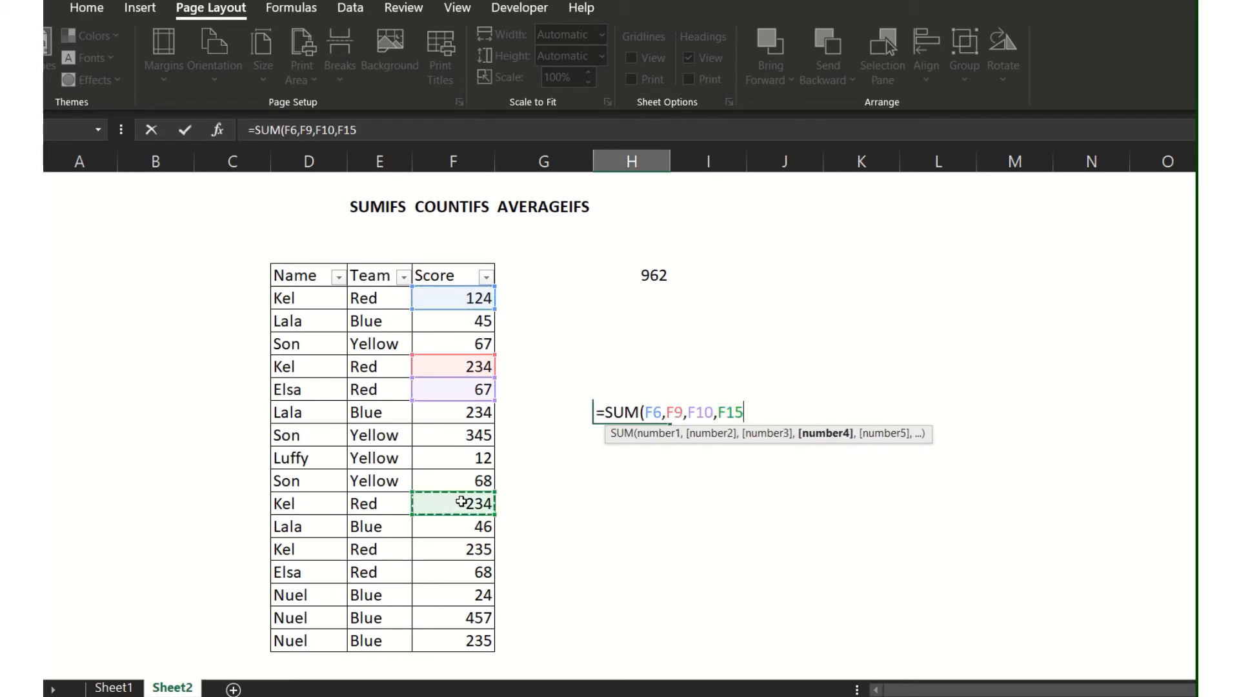
pyautogui.write(',')
pyautogui.click(451, 571)
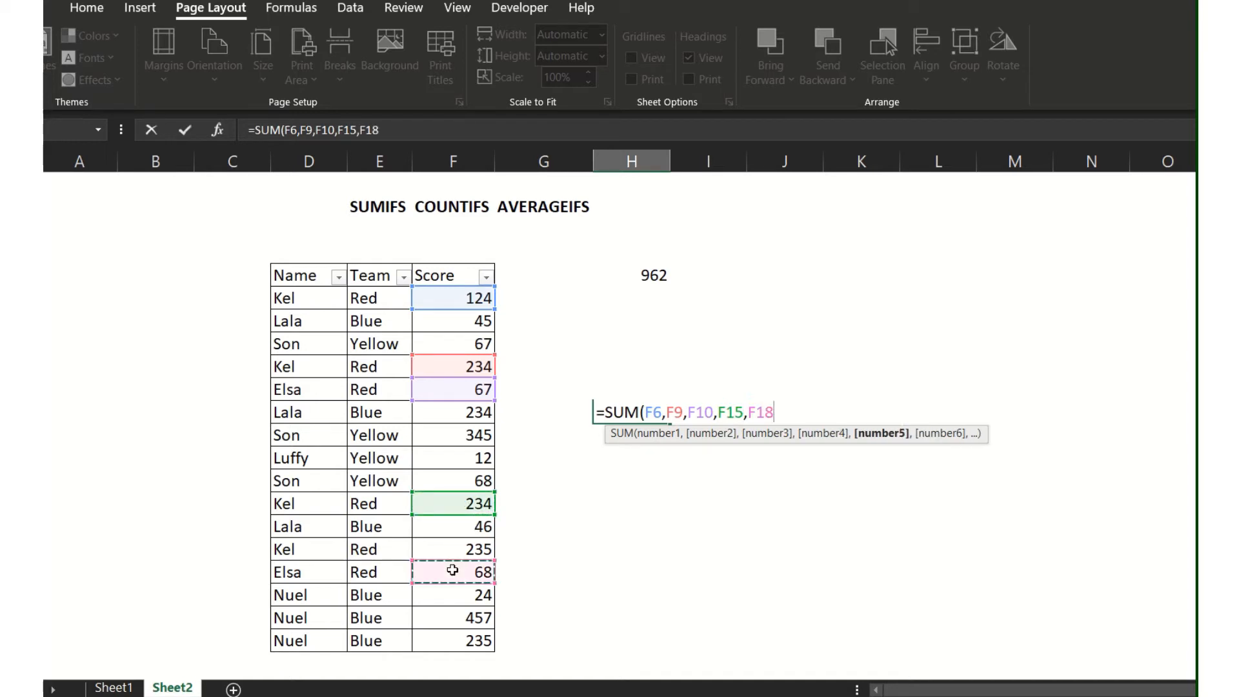
pyautogui.press('Return')
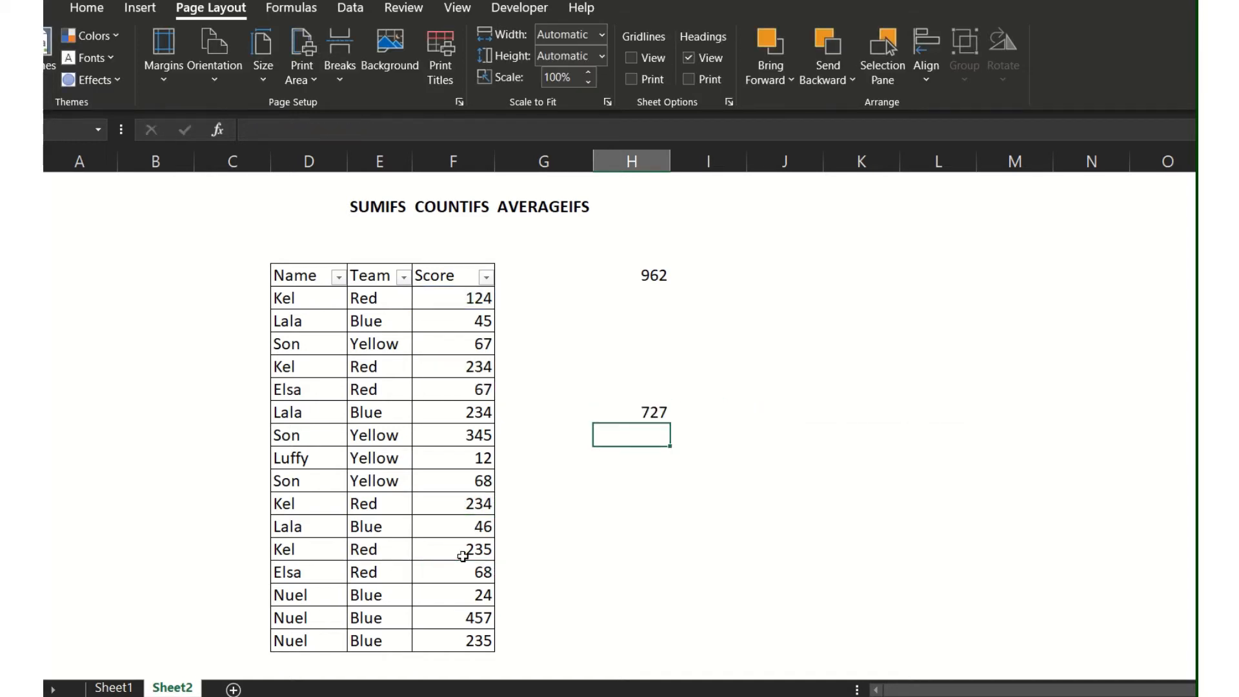
# - Compare the SUM formula in H11 with the SUMIFS formula beside the table's header row
pyautogui.click(650, 412)
pyautogui.click(640, 276)
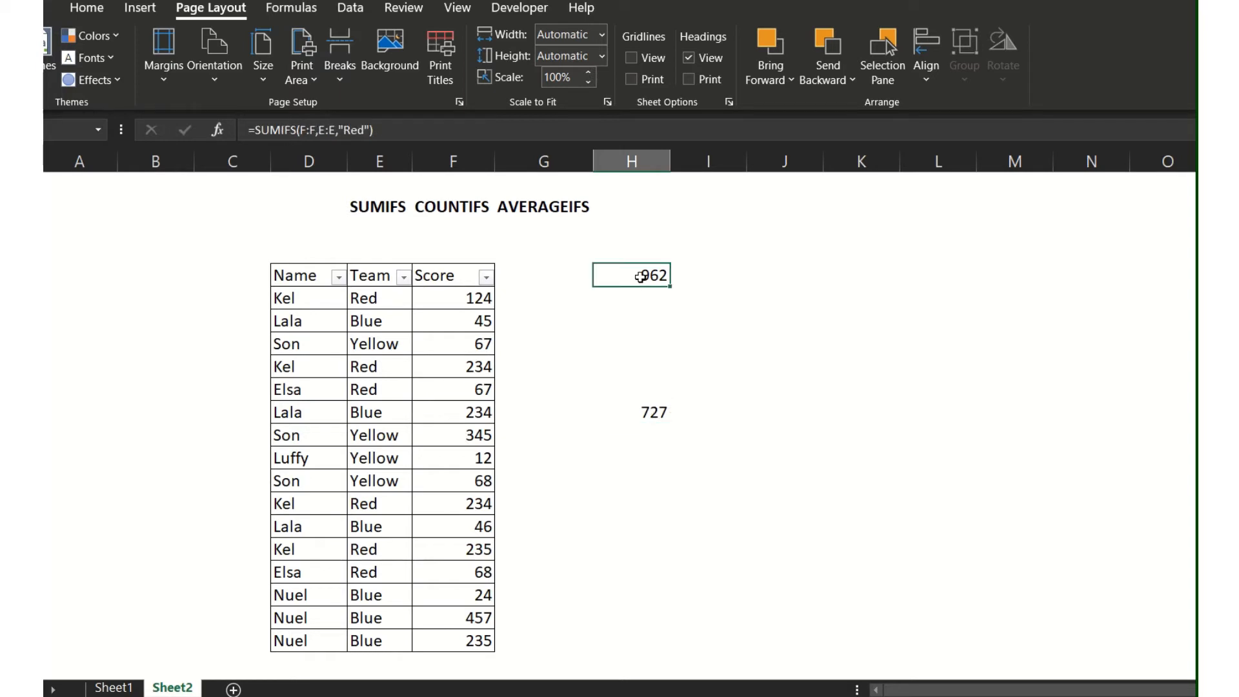
pyautogui.click(637, 412)
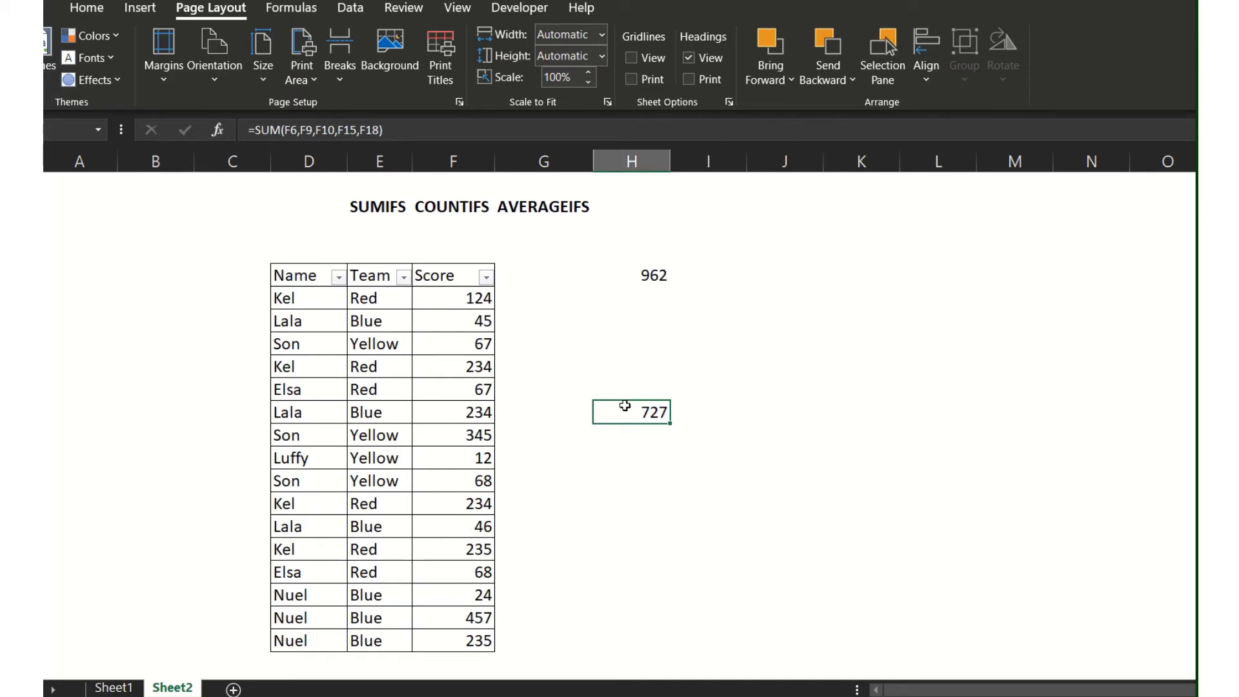
# - Select all six Red team scores together, F6, F9, F10, F15, F17 and F18, to check which cells belong in the sum
pyautogui.click(468, 299)
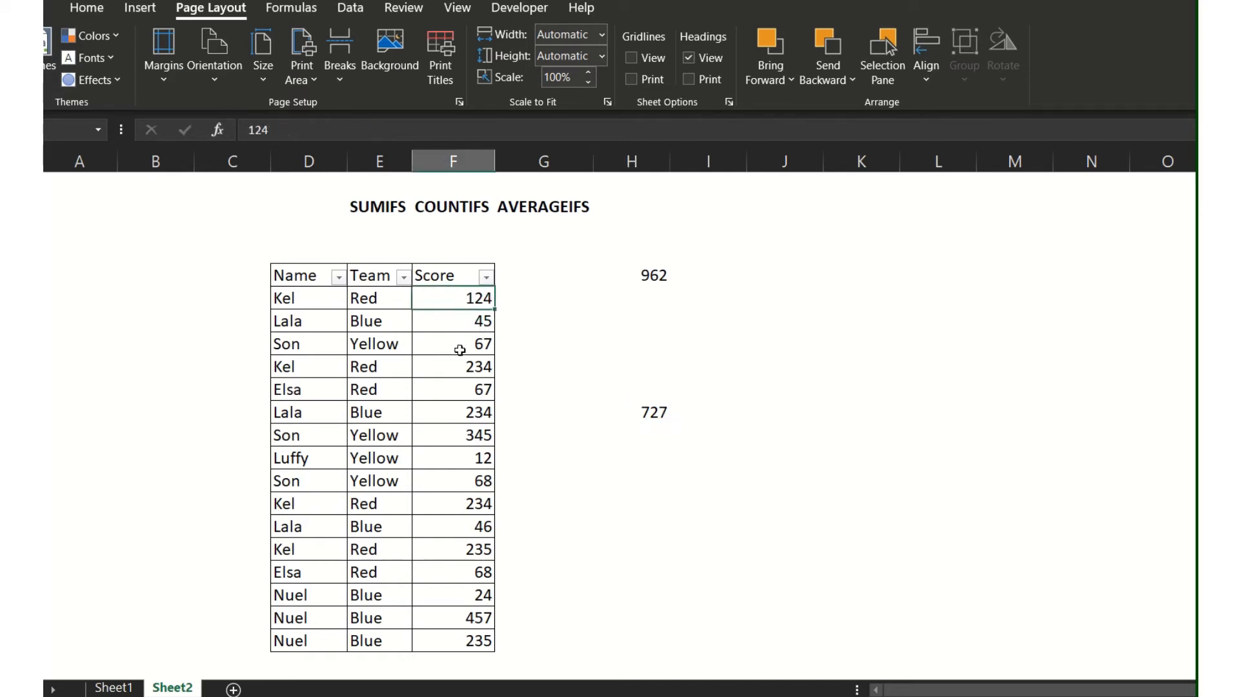
pyautogui.keyDown('ctrl'); pyautogui.click(453, 368); pyautogui.keyUp('ctrl')
pyautogui.keyDown('ctrl'); pyautogui.click(452, 391); pyautogui.keyUp('ctrl')
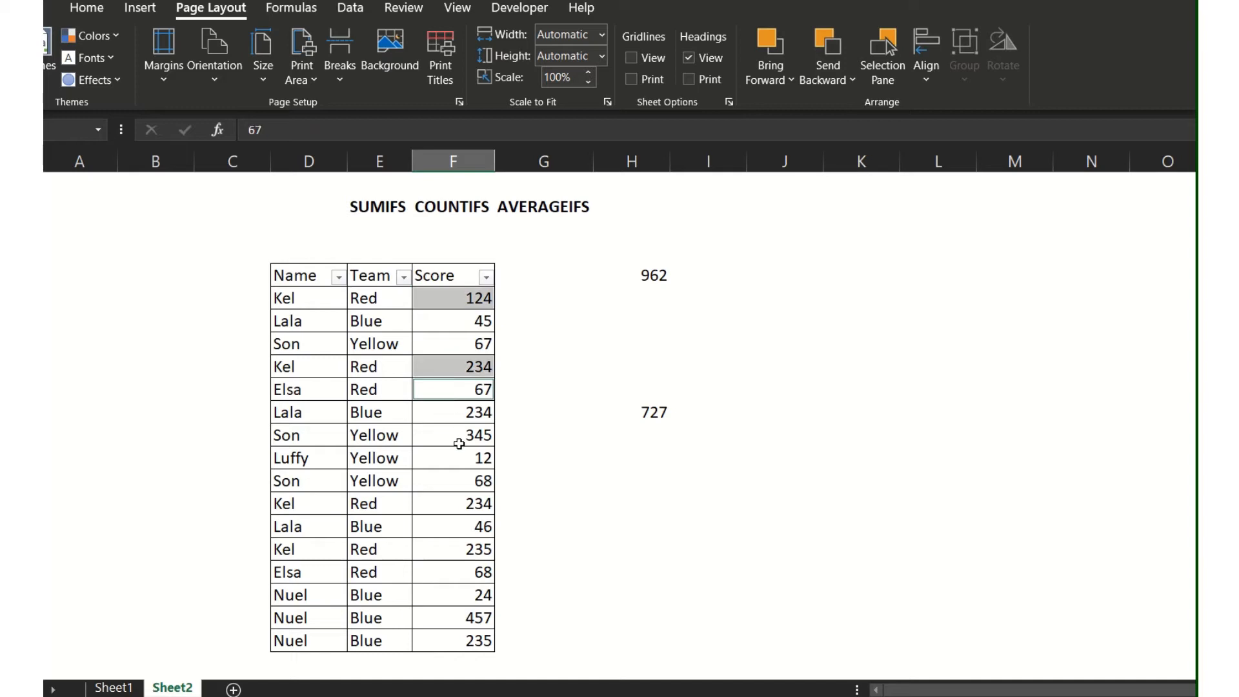
pyautogui.keyDown('ctrl'); pyautogui.click(441, 502); pyautogui.keyUp('ctrl')
pyautogui.keyDown('ctrl'); pyautogui.click(447, 551); pyautogui.keyUp('ctrl')
pyautogui.keyDown('ctrl'); pyautogui.click(447, 569); pyautogui.keyUp('ctrl')
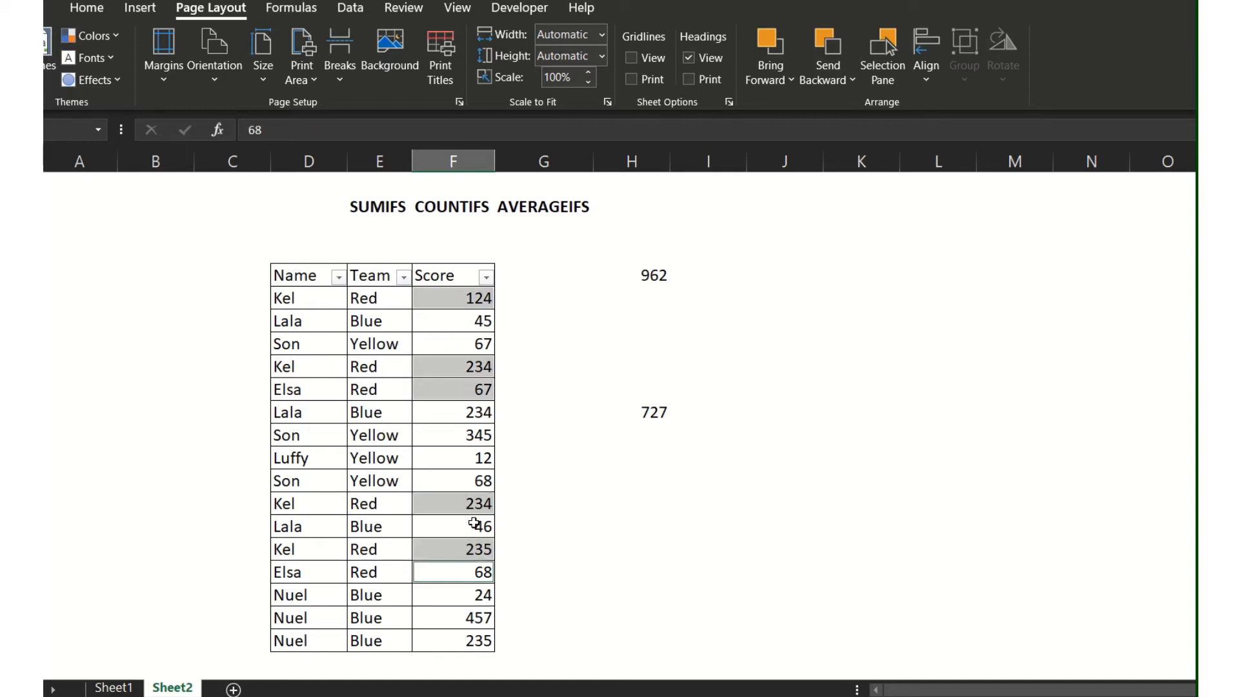
# - Replace the formula in H11 with =SUM(F6,F9,F10,F15,F17,F18) to add all the Red team's scores
pyautogui.click(644, 413)
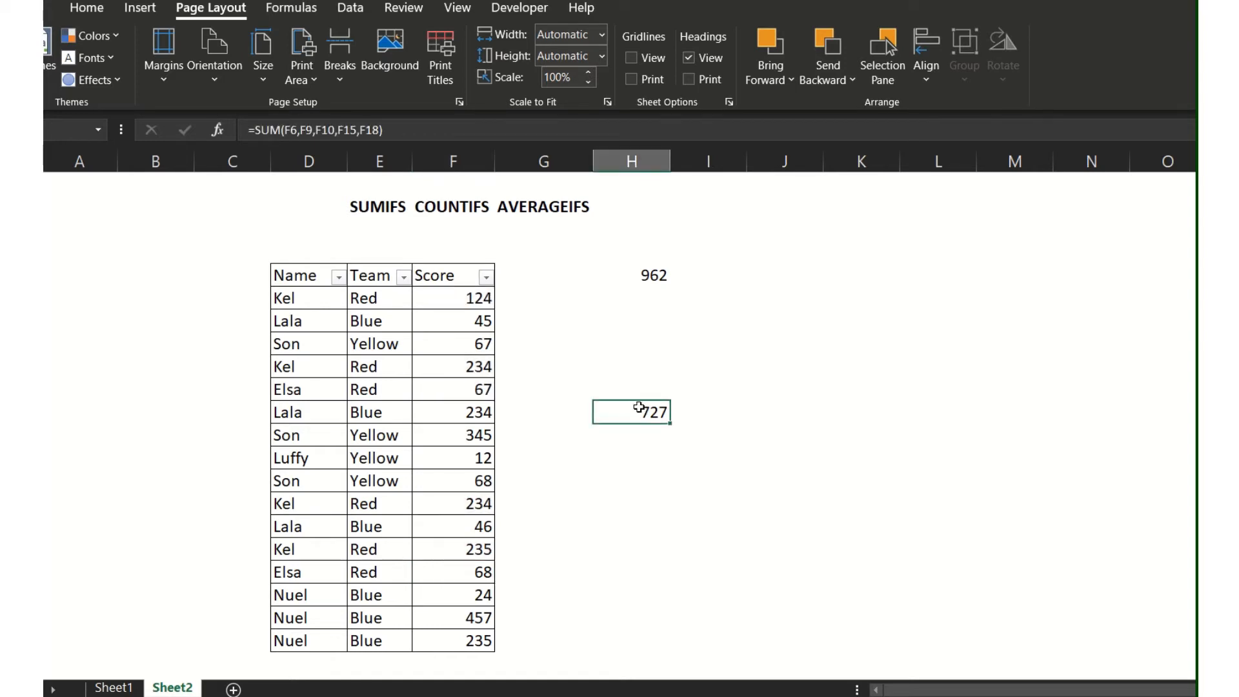
pyautogui.write('=sum')
pyautogui.press('Tab')
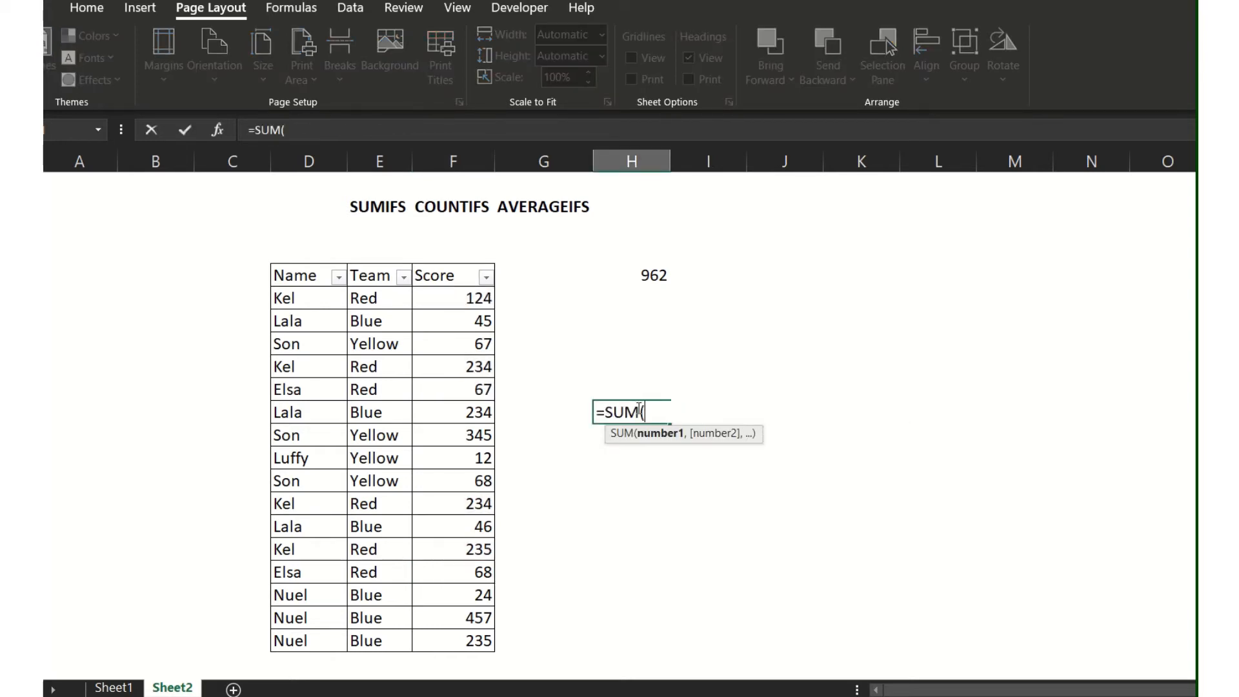
pyautogui.click(466, 299)
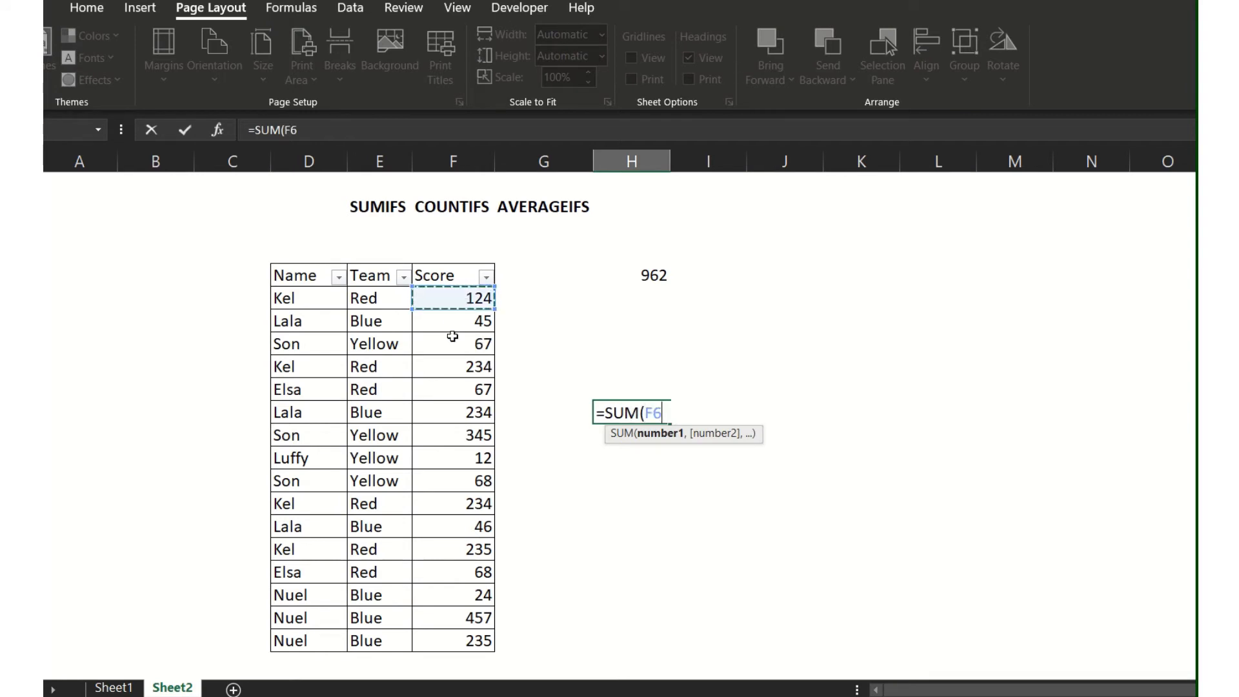
pyautogui.write(',')
pyautogui.click(443, 360)
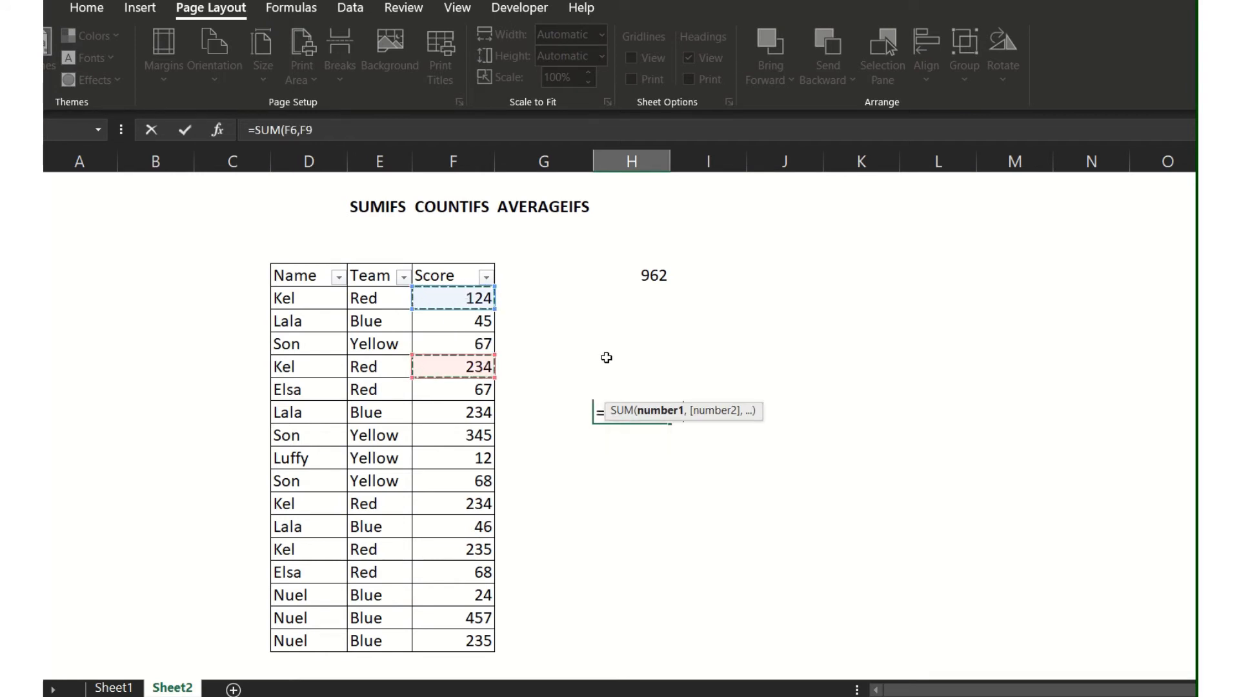
pyautogui.write(',')
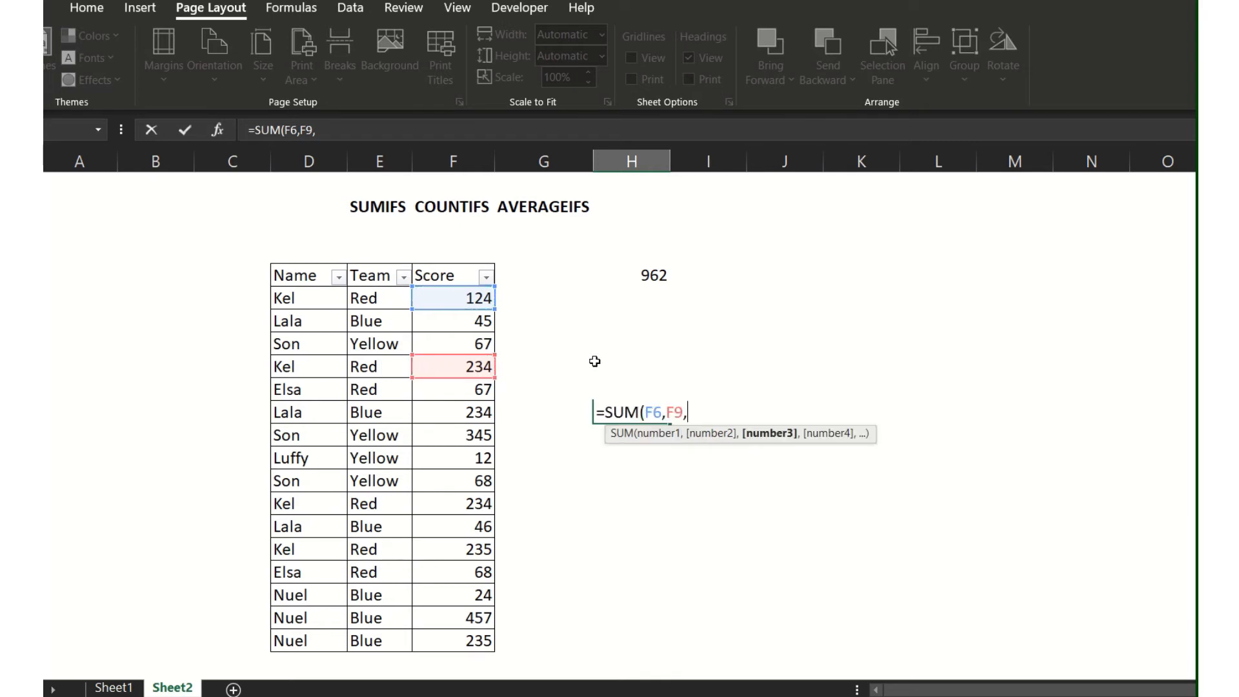
pyautogui.click(470, 385)
pyautogui.write(',')
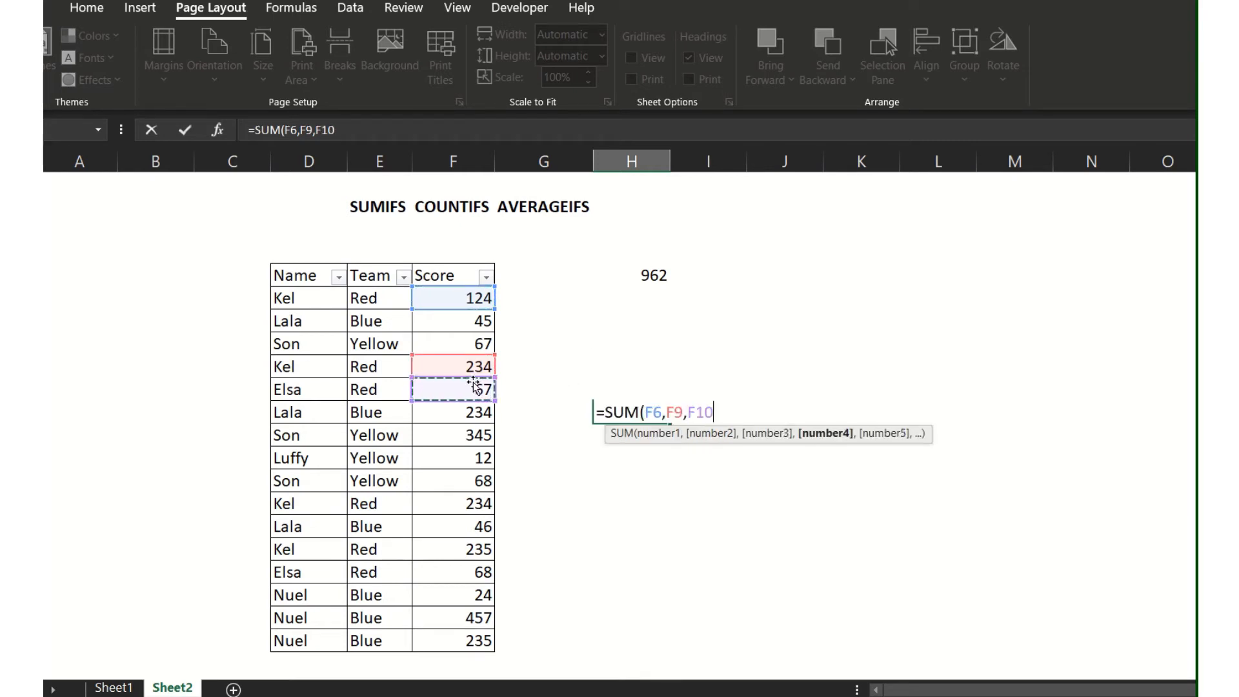
pyautogui.click(464, 503)
pyautogui.write(',')
pyautogui.click(466, 549)
pyautogui.write(',')
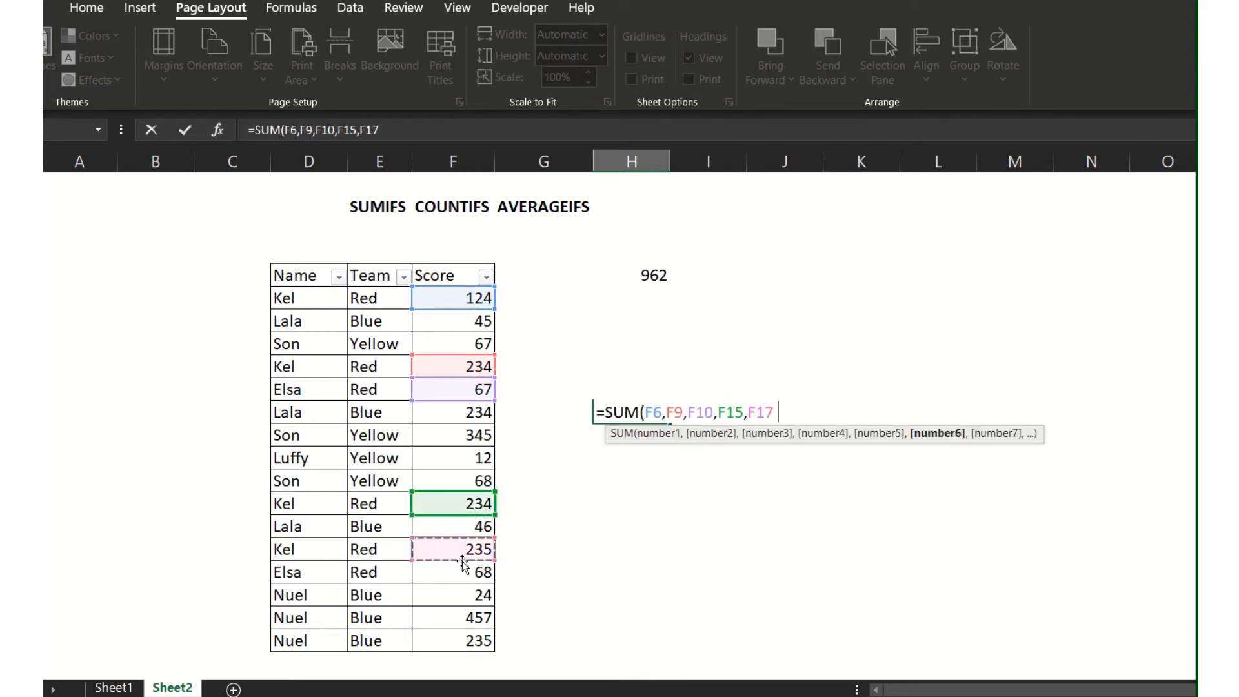
pyautogui.click(465, 567)
pyautogui.write(',')
pyautogui.press('BackSpace')
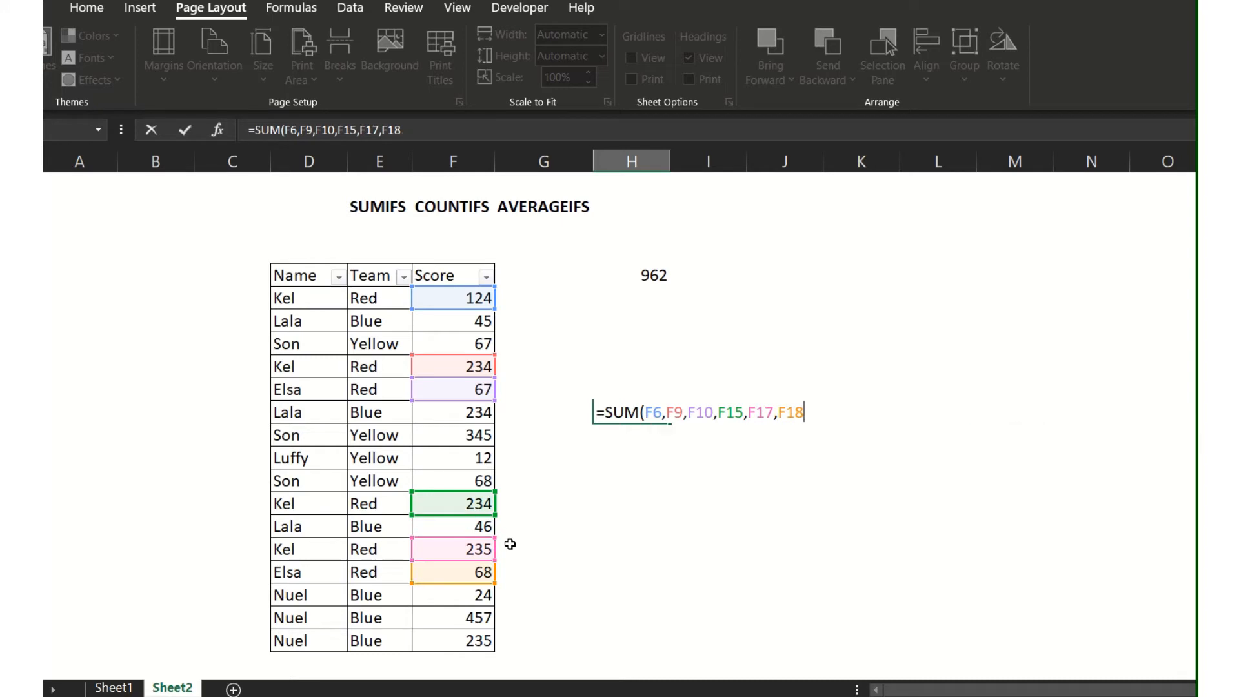
pyautogui.press('Return')
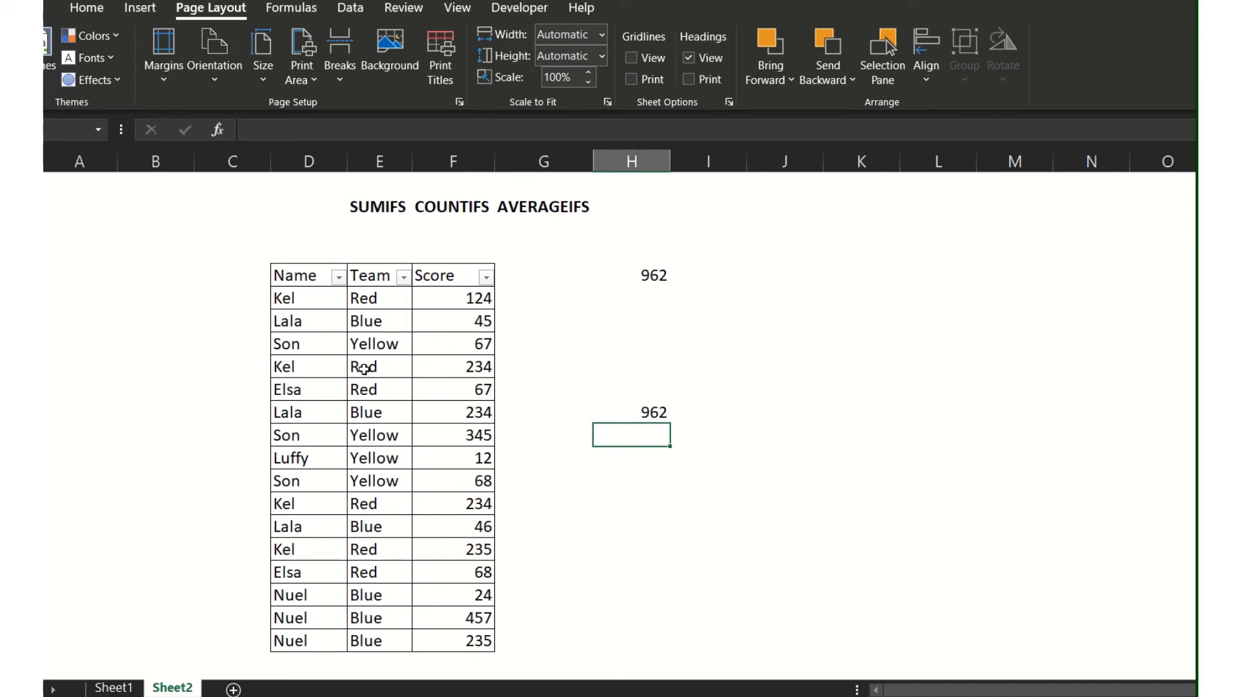
# - Compare the SUMIFS formula with the SUM check in H11, and delete the SUM formula
pyautogui.click(655, 278)
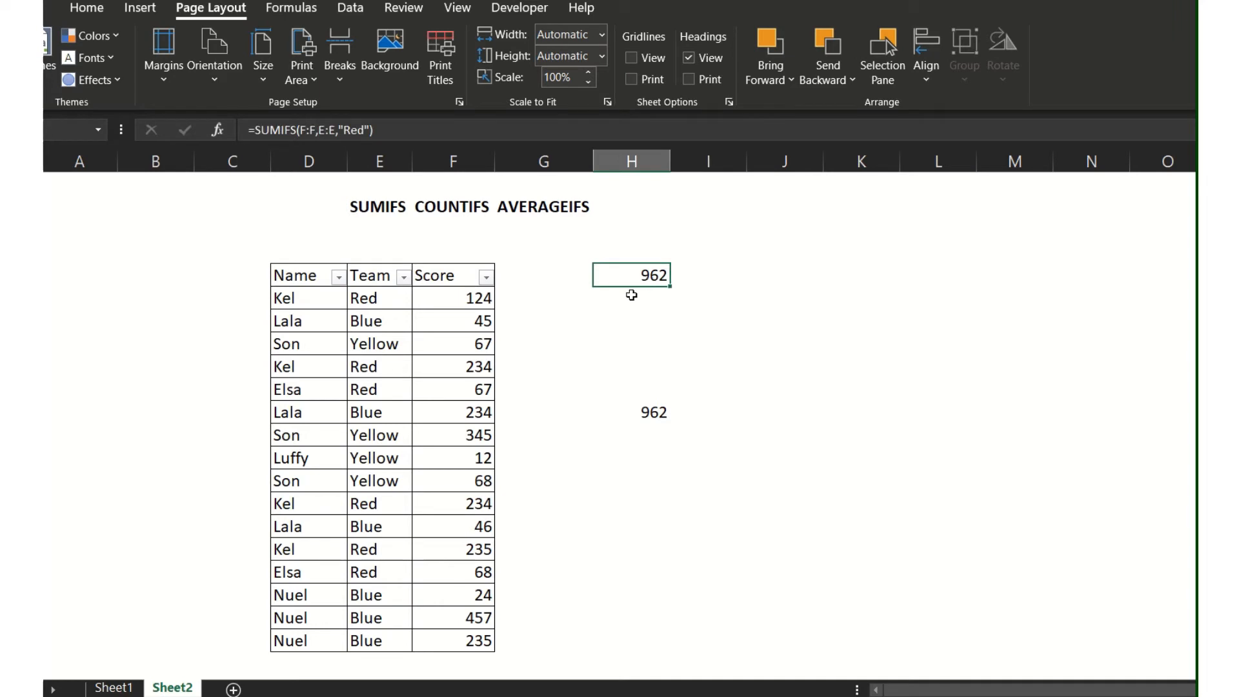
pyautogui.click(655, 416)
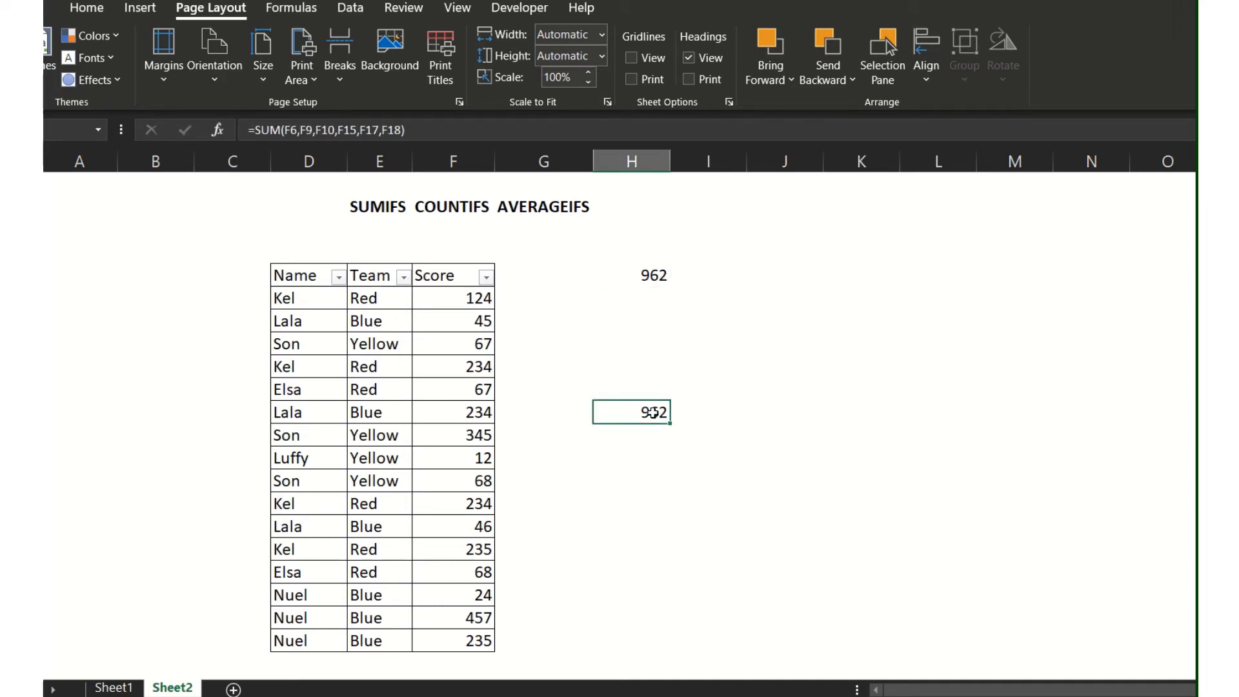
pyautogui.press('Delete')
pyautogui.click(630, 316)
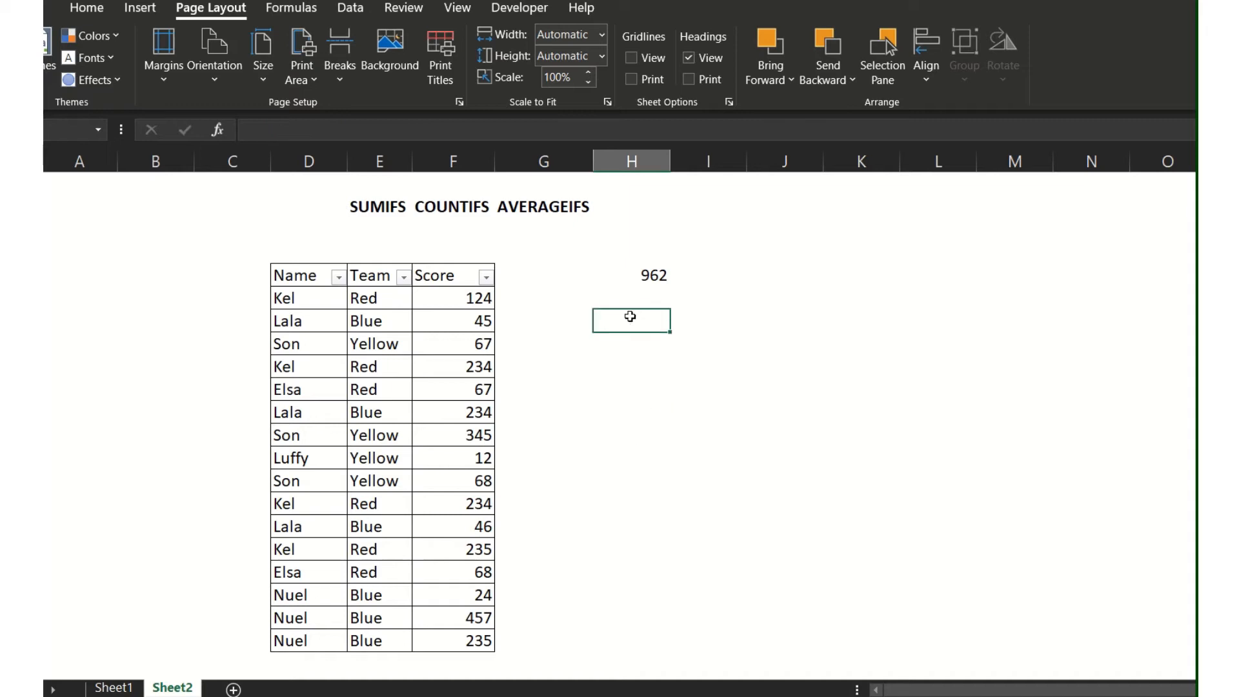
# - Turn the table's header filters off and on again, and filter the Team column to show only Red
pyautogui.hotkey('ctrl', 'shift', 'l')
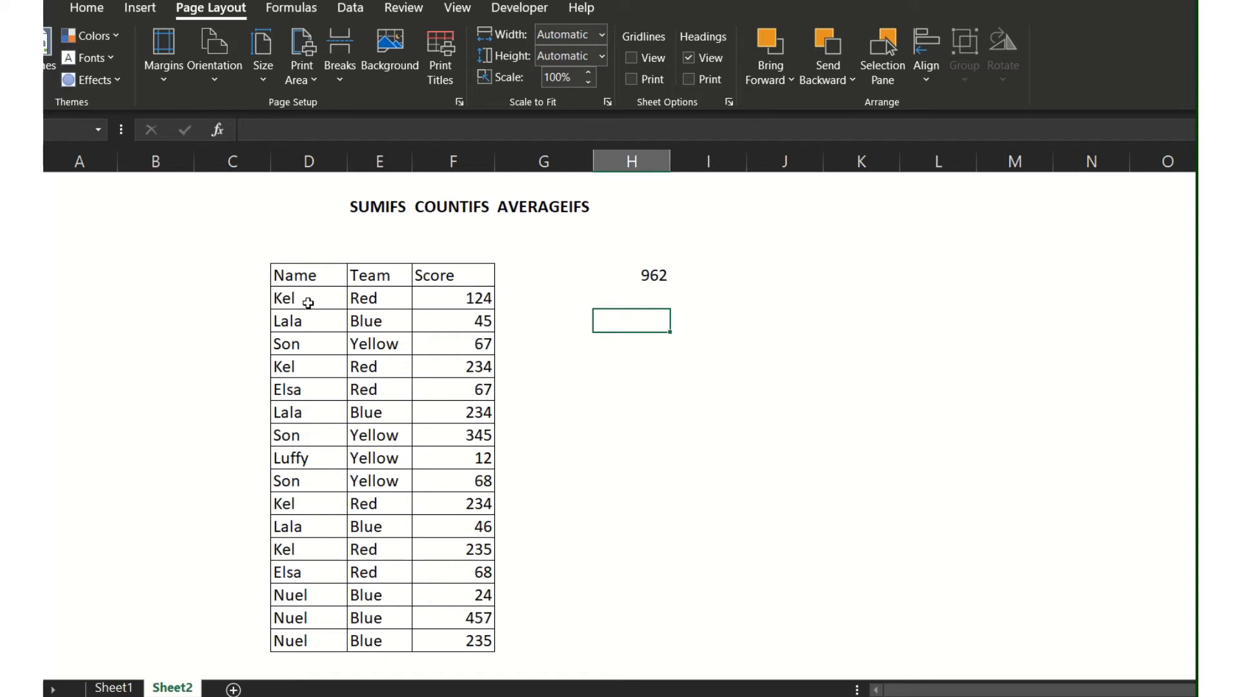
pyautogui.click(333, 275)
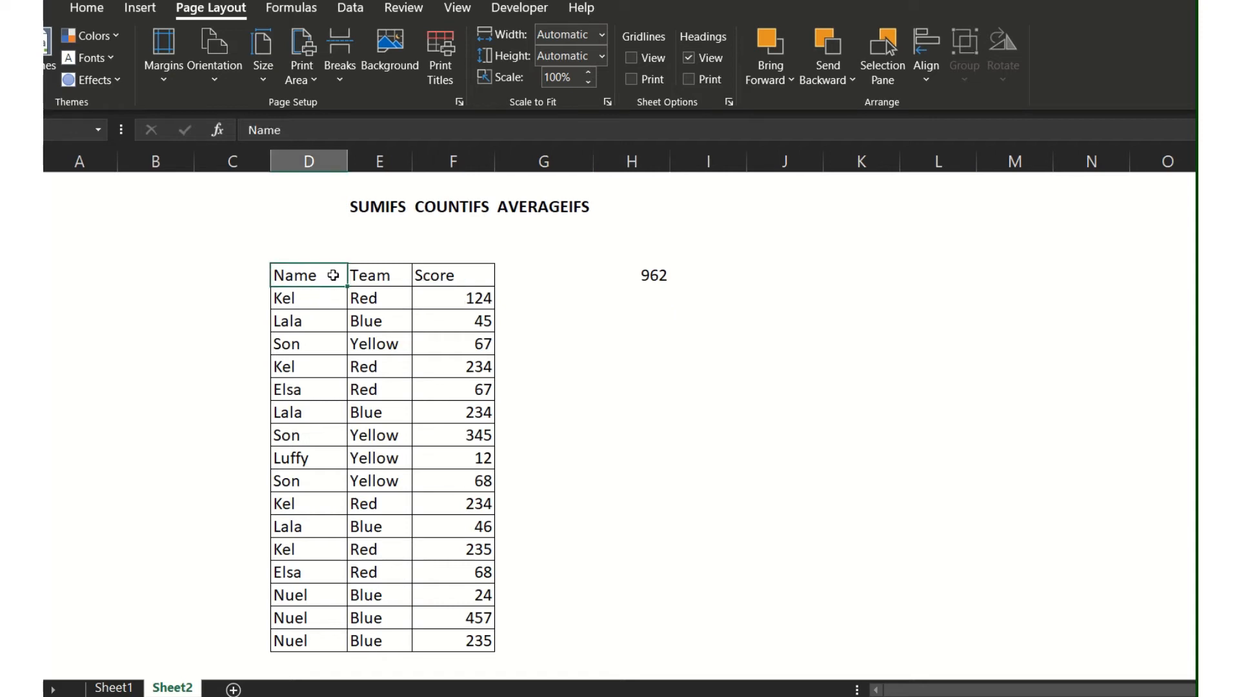
pyautogui.hotkey('ctrl', 'shift', 'l')
pyautogui.click(403, 277)
pyautogui.click(236, 495)
pyautogui.click(232, 527)
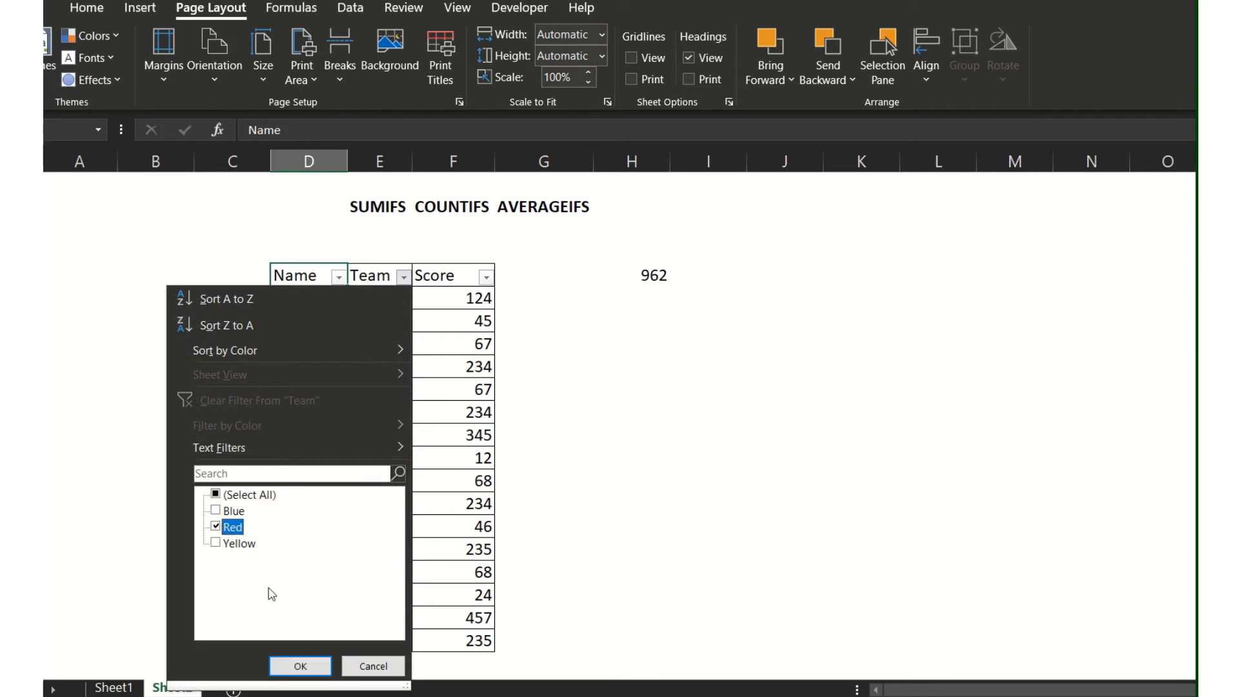
pyautogui.click(300, 665)
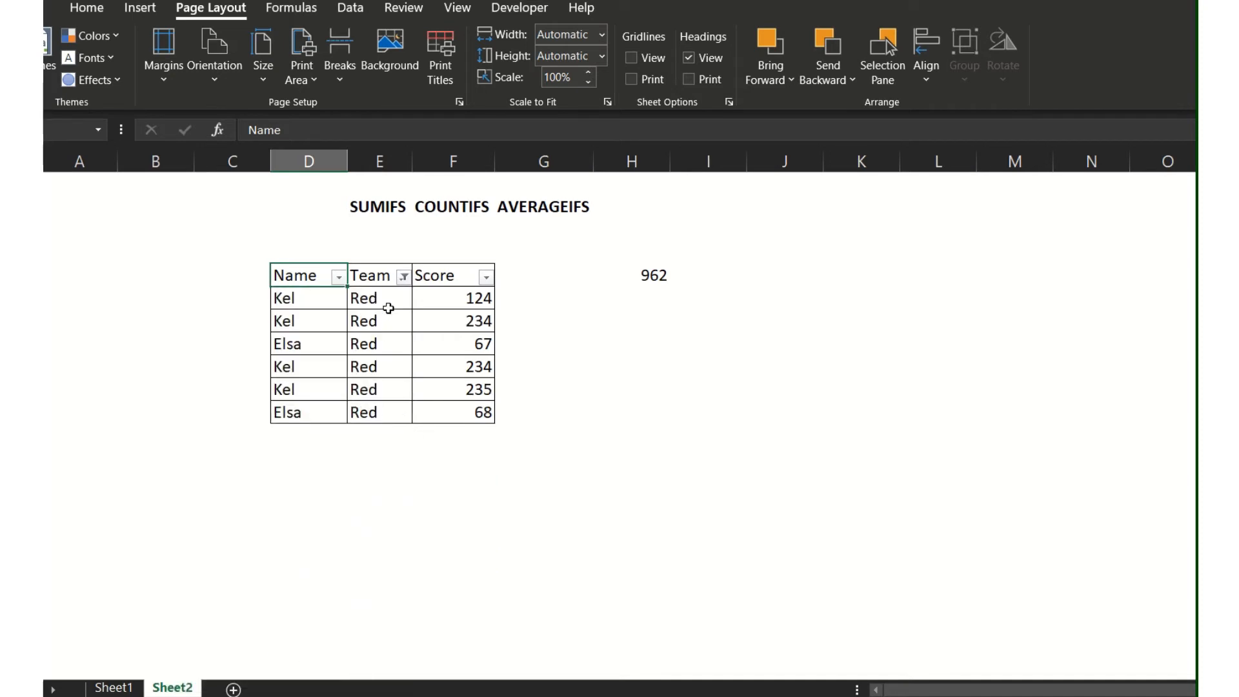
# - Check the names in the rows filtered to Red, and turn off the table's header filters
pyautogui.click(312, 304)
pyautogui.click(310, 347)
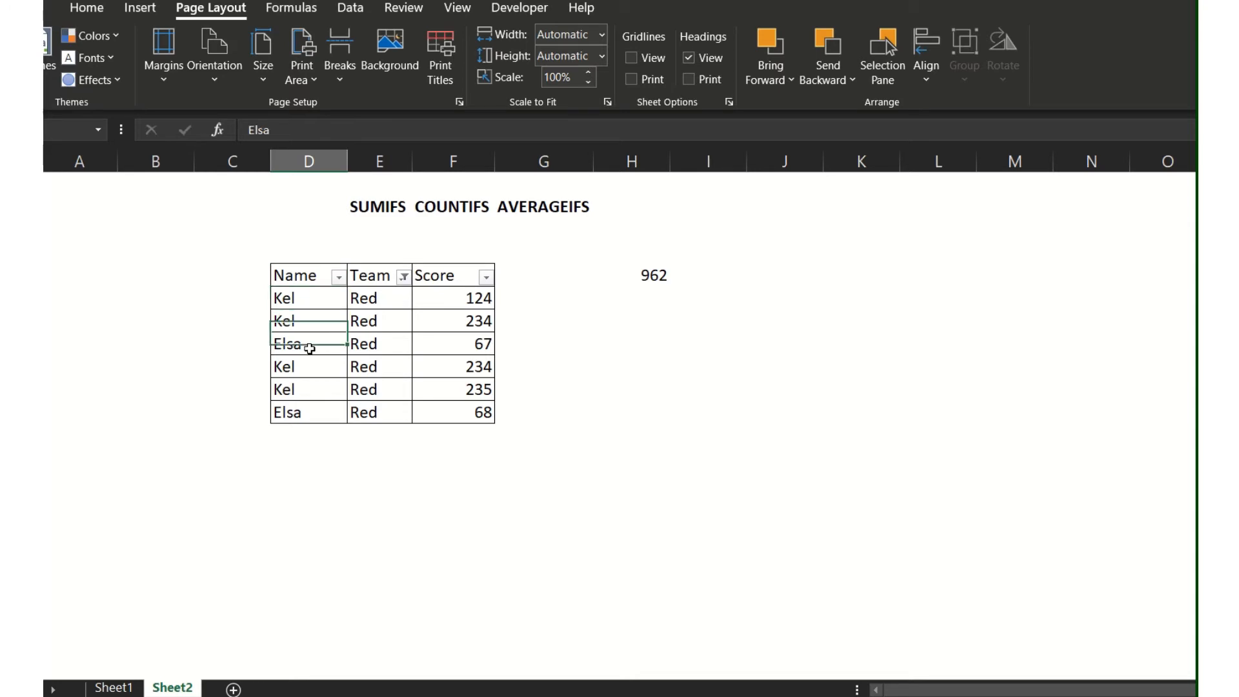
pyautogui.click(306, 412)
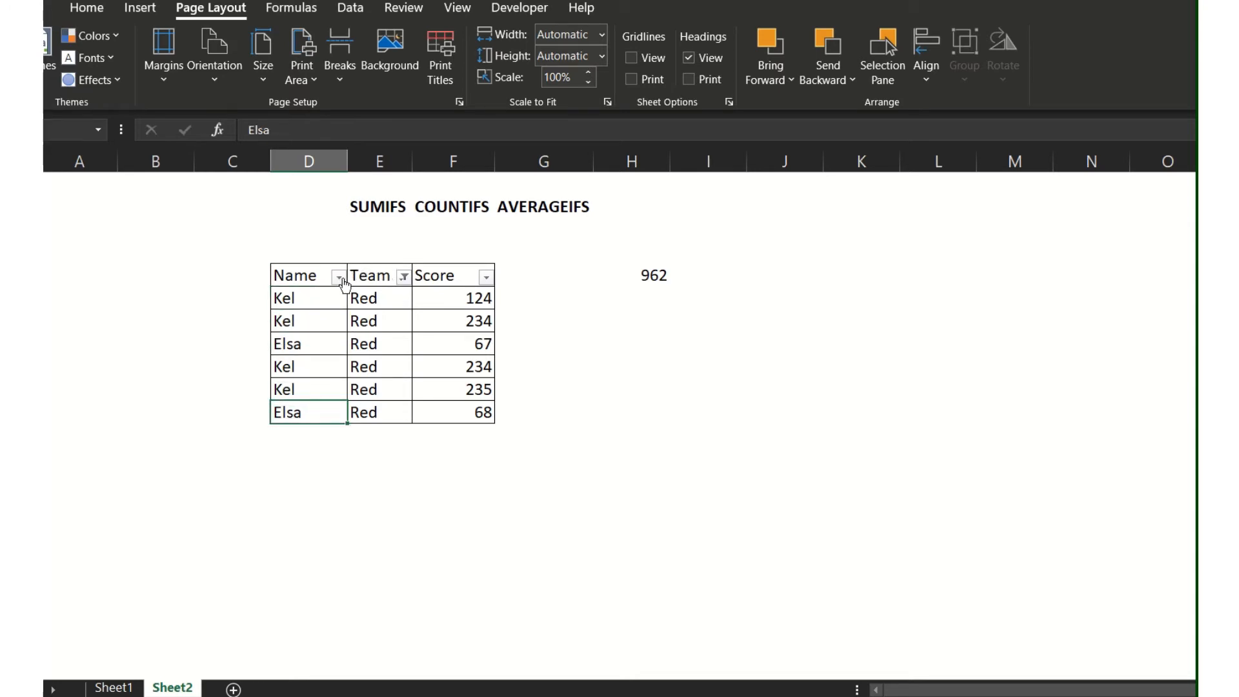
pyautogui.hotkey('ctrl', 'shift', 'l')
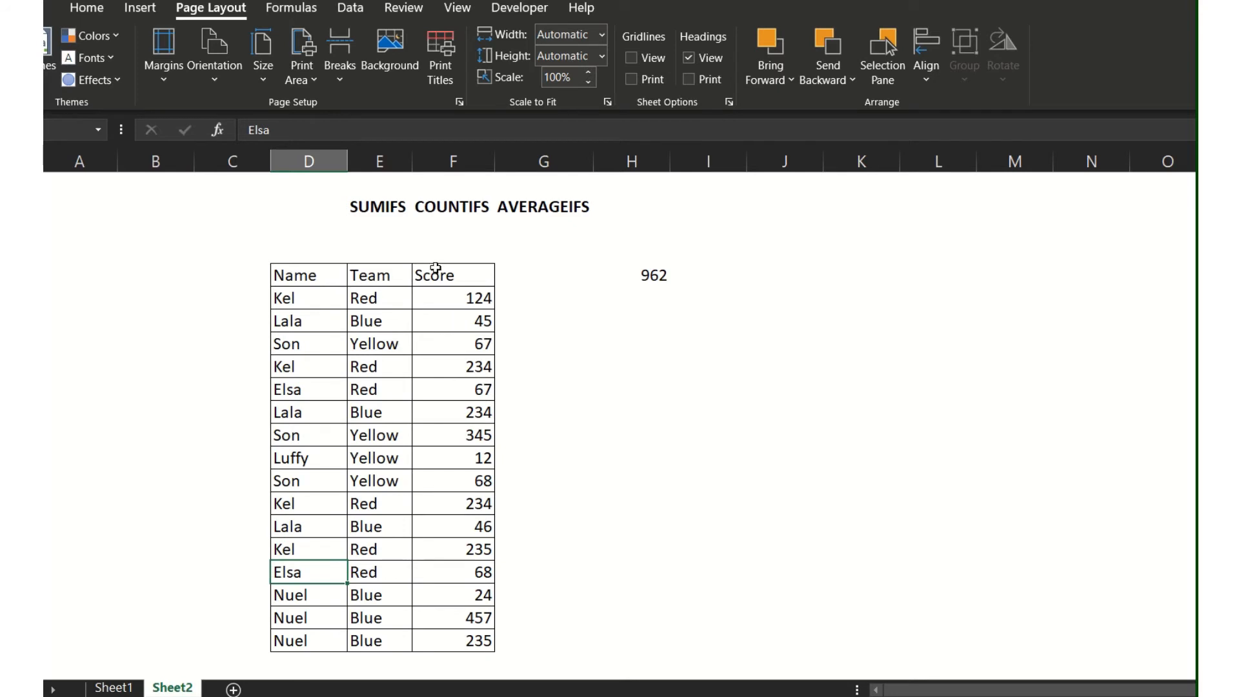
# - Extend the SUMIFS formula in H5 after "Red" with criteria range D:D and the name shown in D6 as second criterion
pyautogui.click(651, 276)
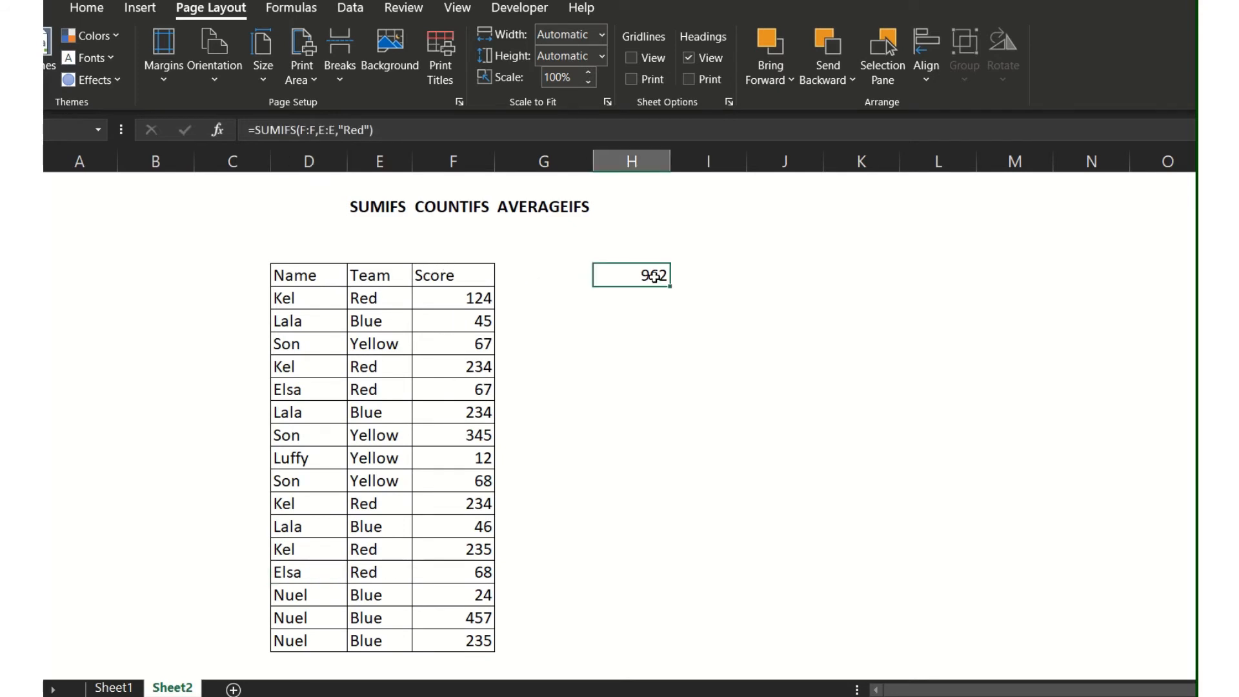
pyautogui.click(372, 130)
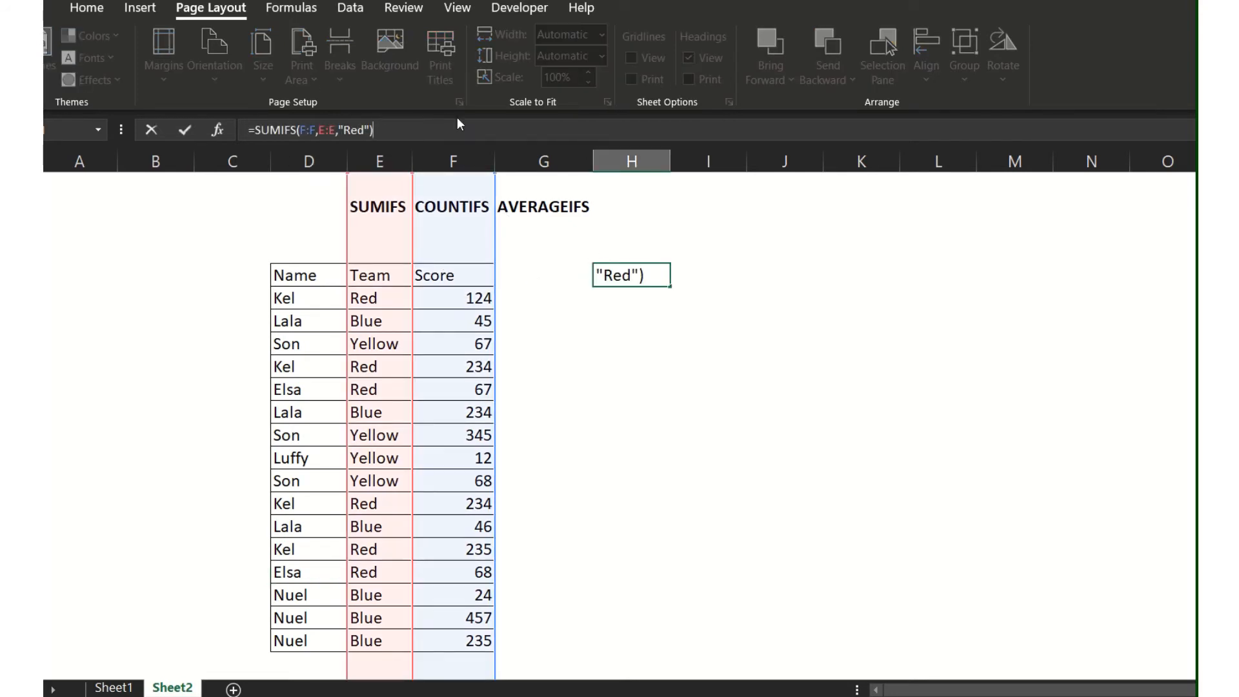
pyautogui.press('BackSpace')
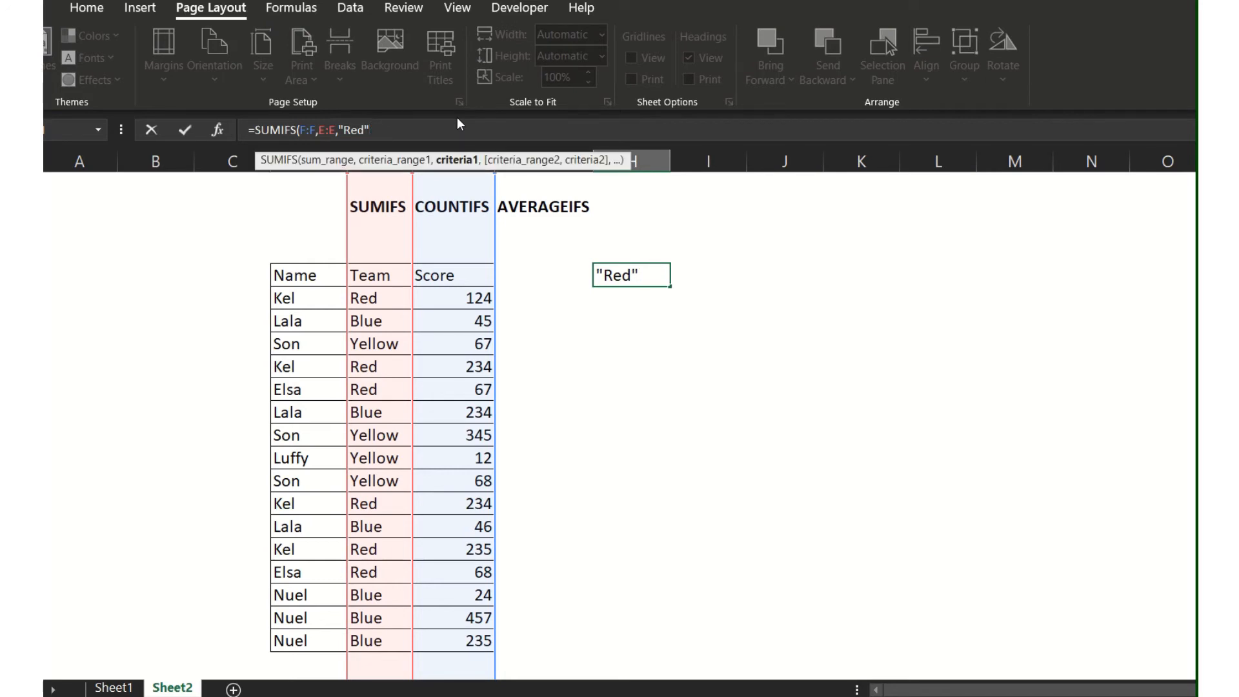
pyautogui.click(313, 131)
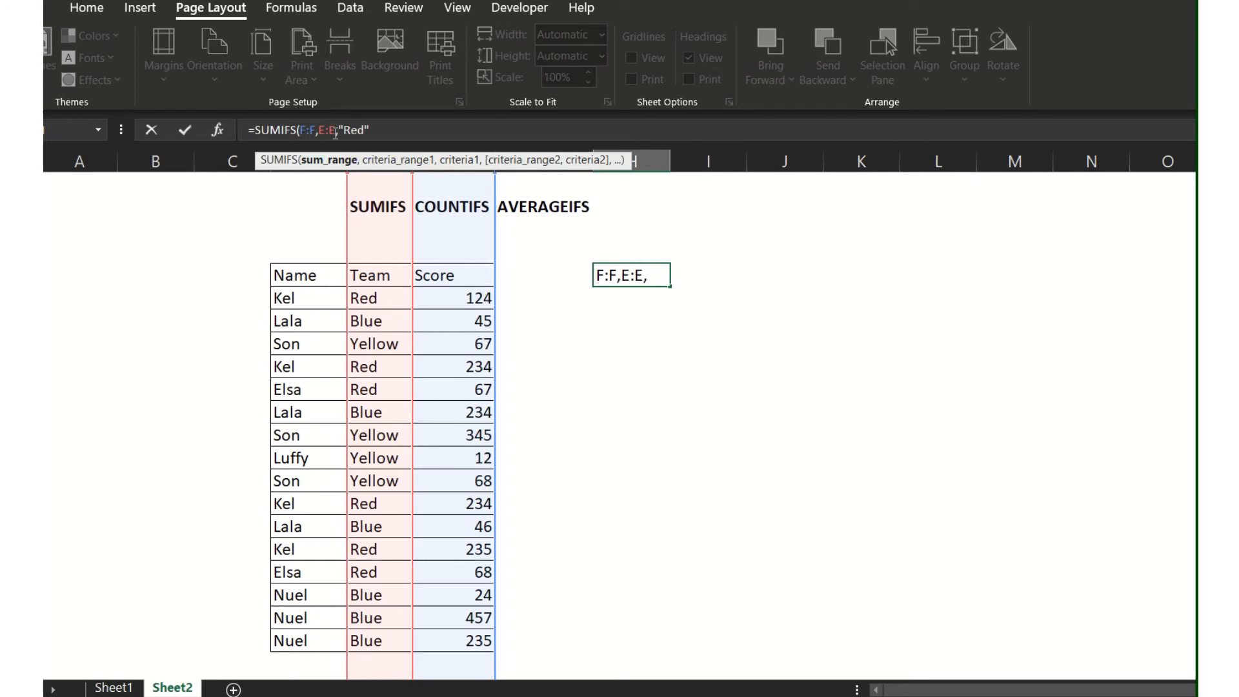
pyautogui.click(331, 125)
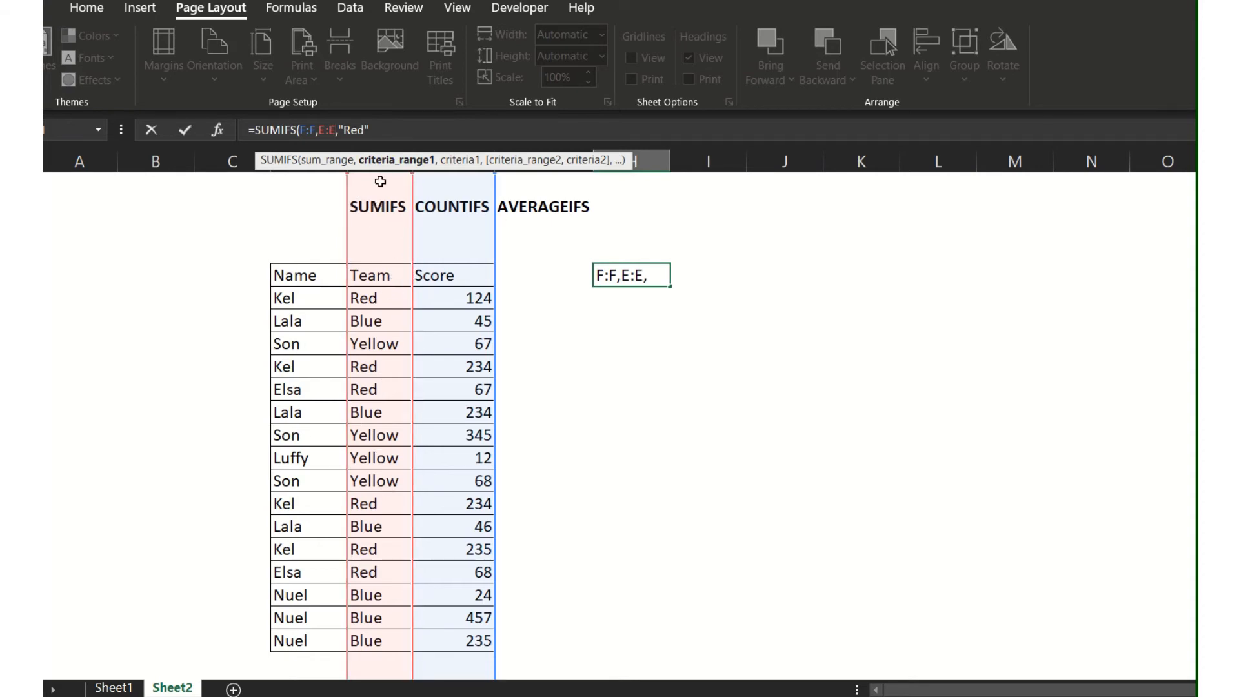
pyautogui.click(370, 129)
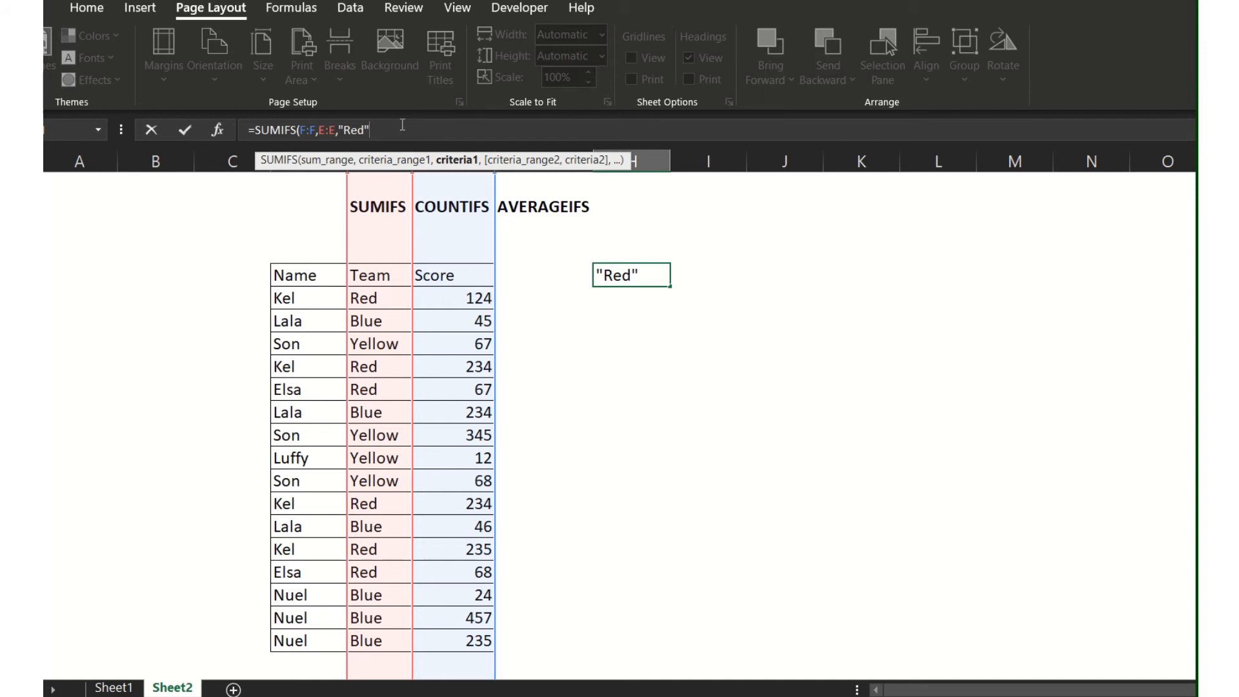
pyautogui.write(',')
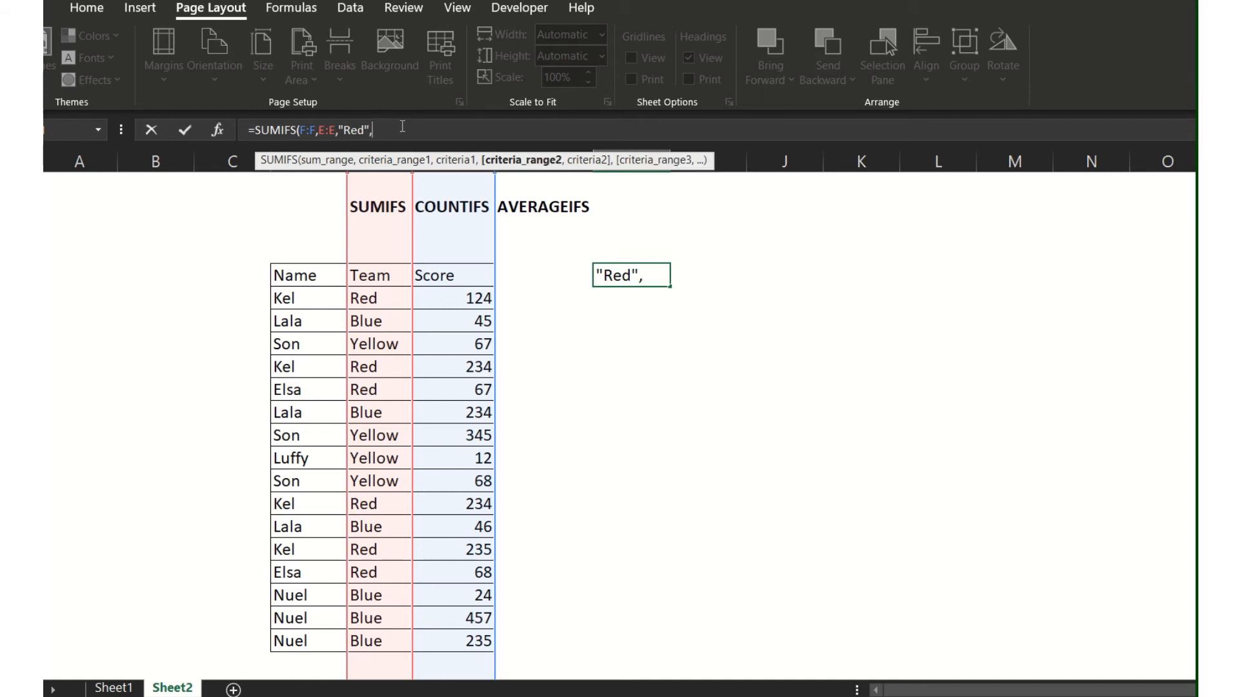
pyautogui.click(305, 149)
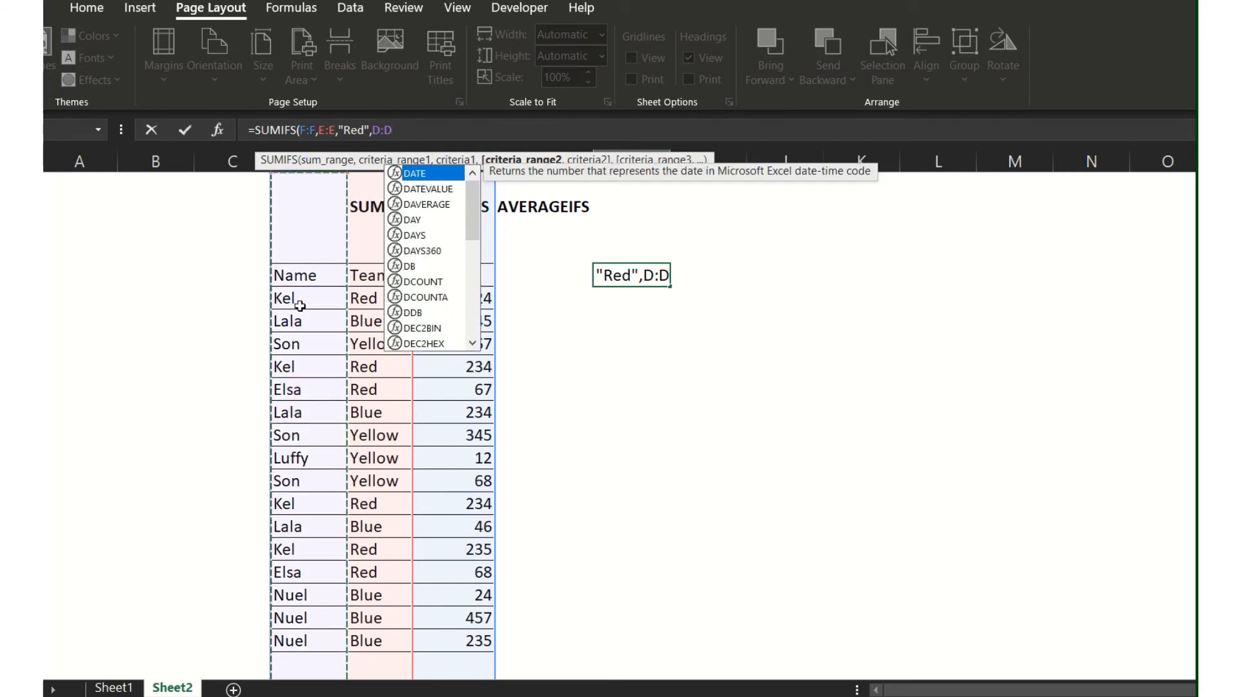
pyautogui.write(',')
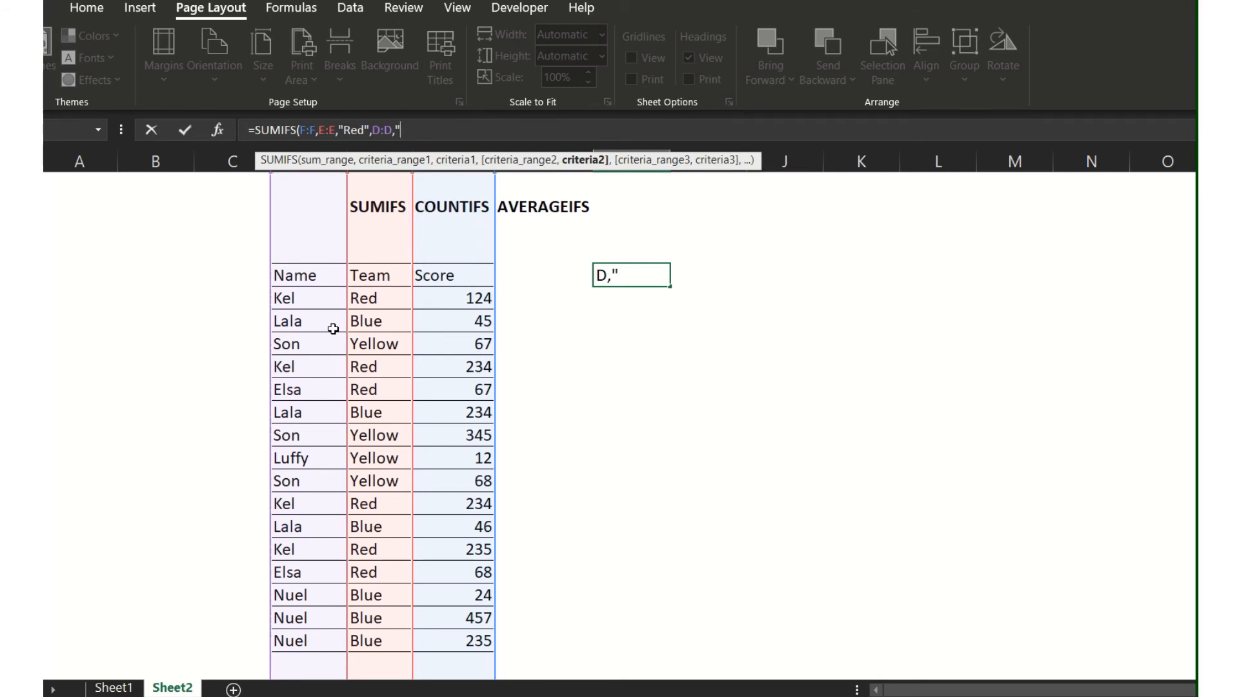
pyautogui.write('"Kel"')
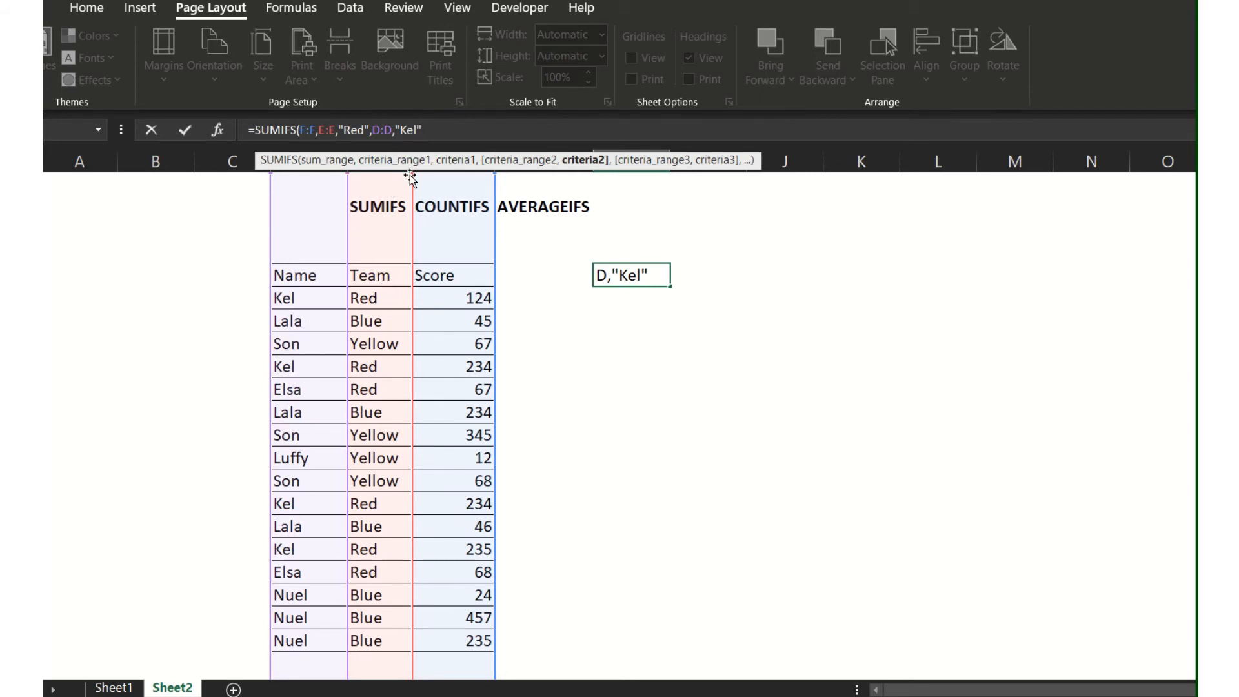
pyautogui.press('Return')
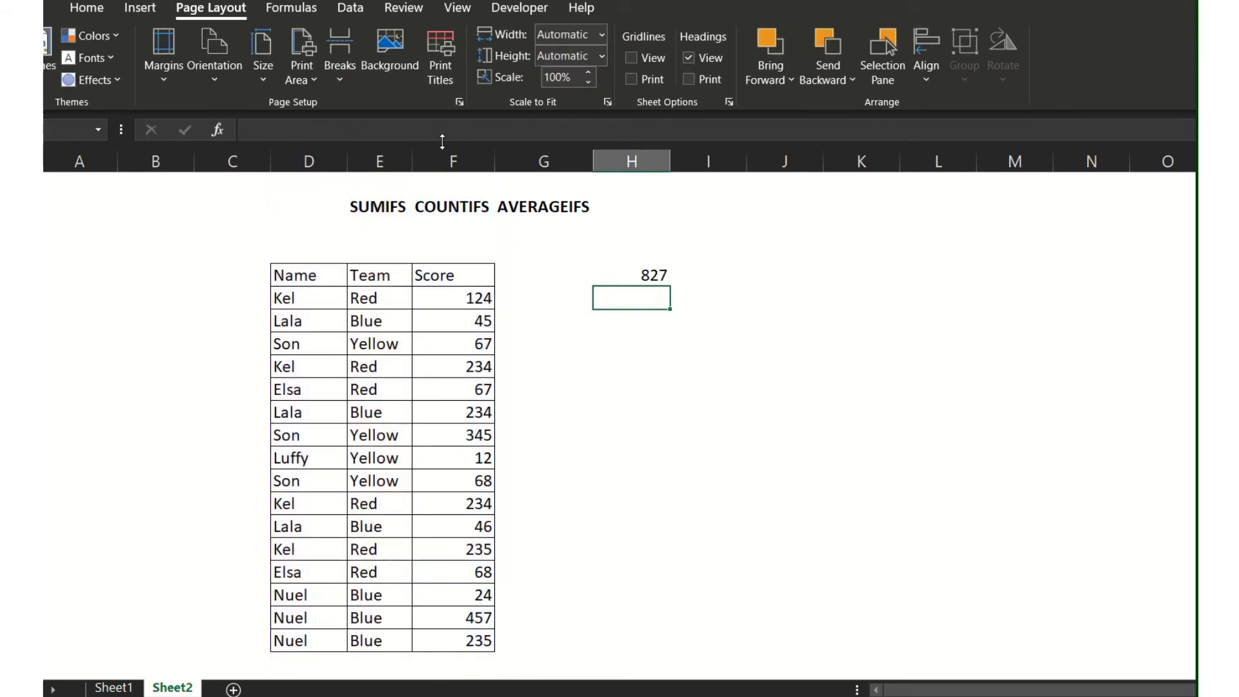
pyautogui.click(647, 278)
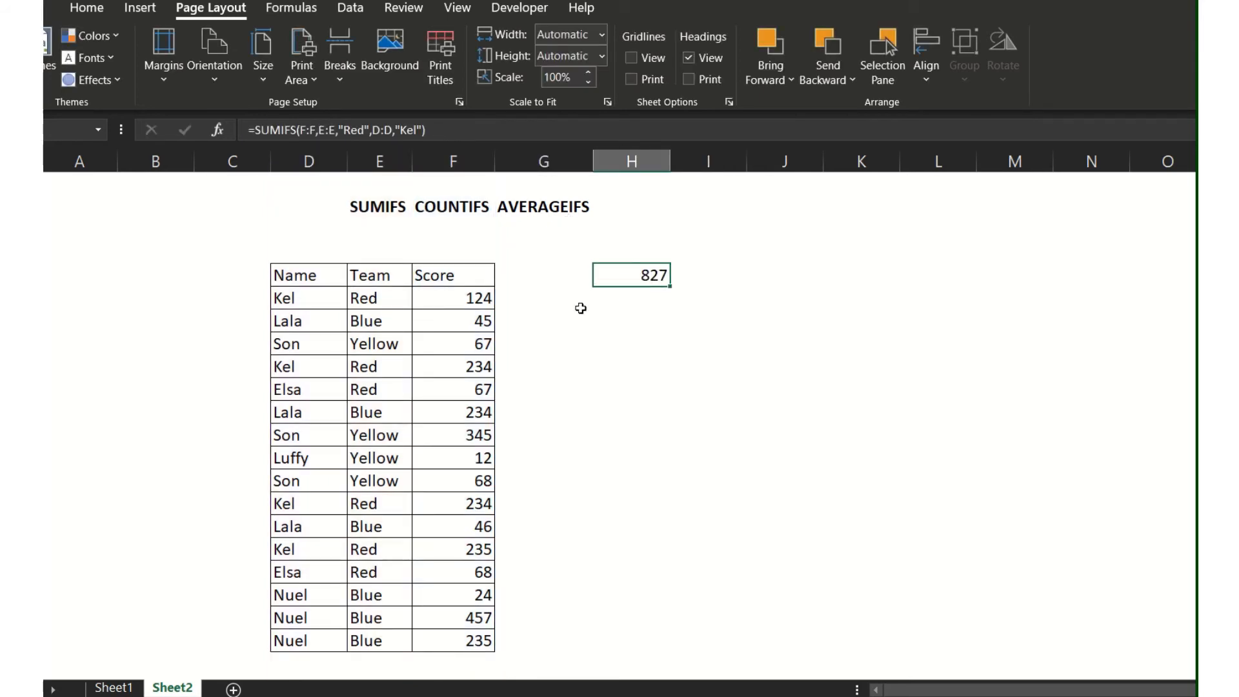
# - Enter =SUM(F6,F9,F15,F17) in H9 to add the Red team scores of the person named in D6
pyautogui.click(609, 368)
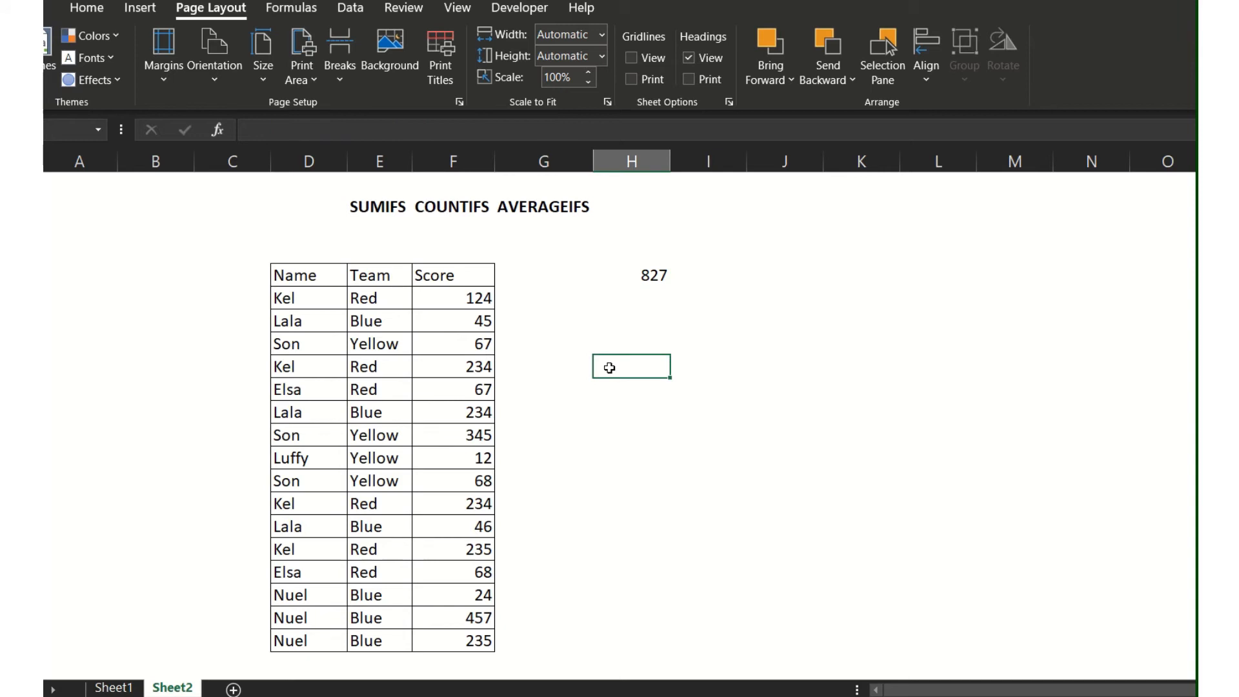
pyautogui.write('=SUM(')
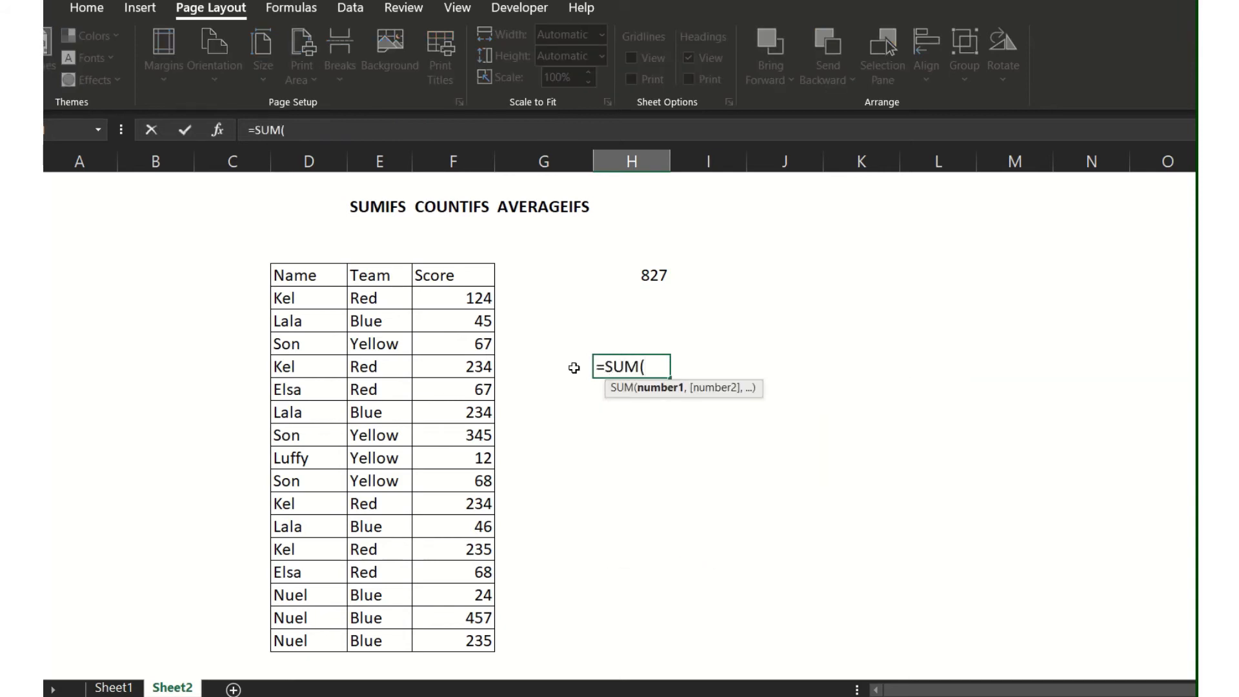
pyautogui.click(480, 300)
pyautogui.write(',')
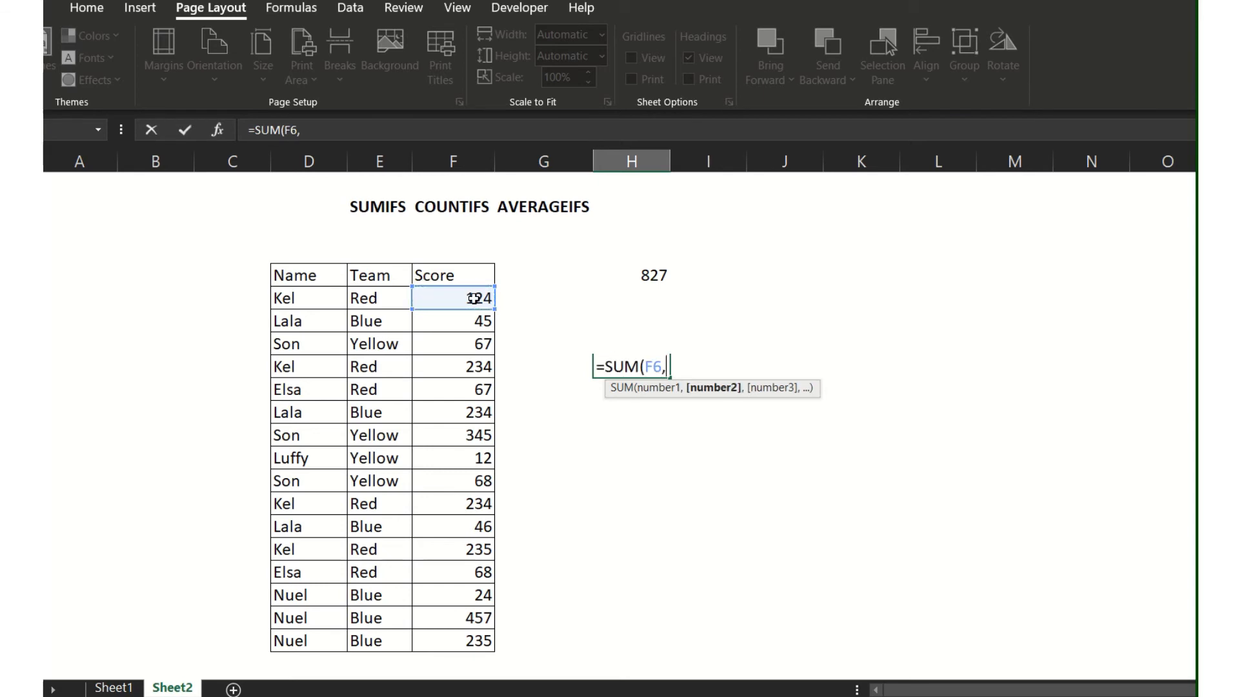
pyautogui.click(448, 367)
pyautogui.write(',')
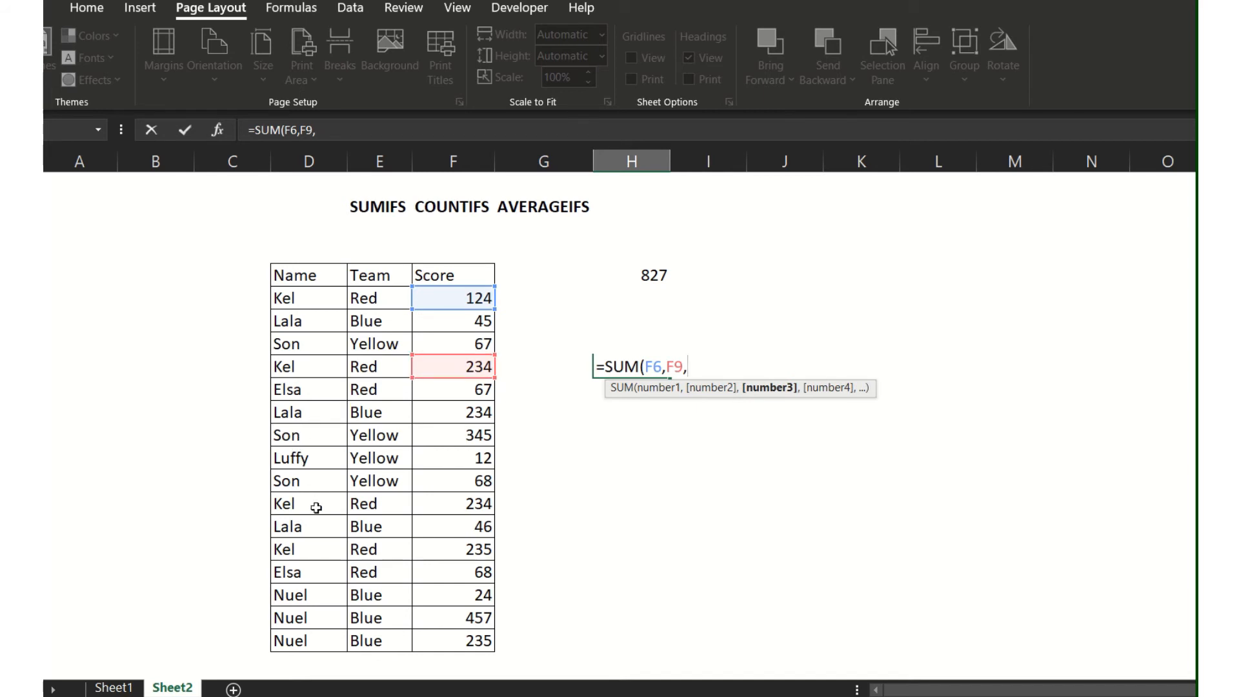
pyautogui.click(460, 502)
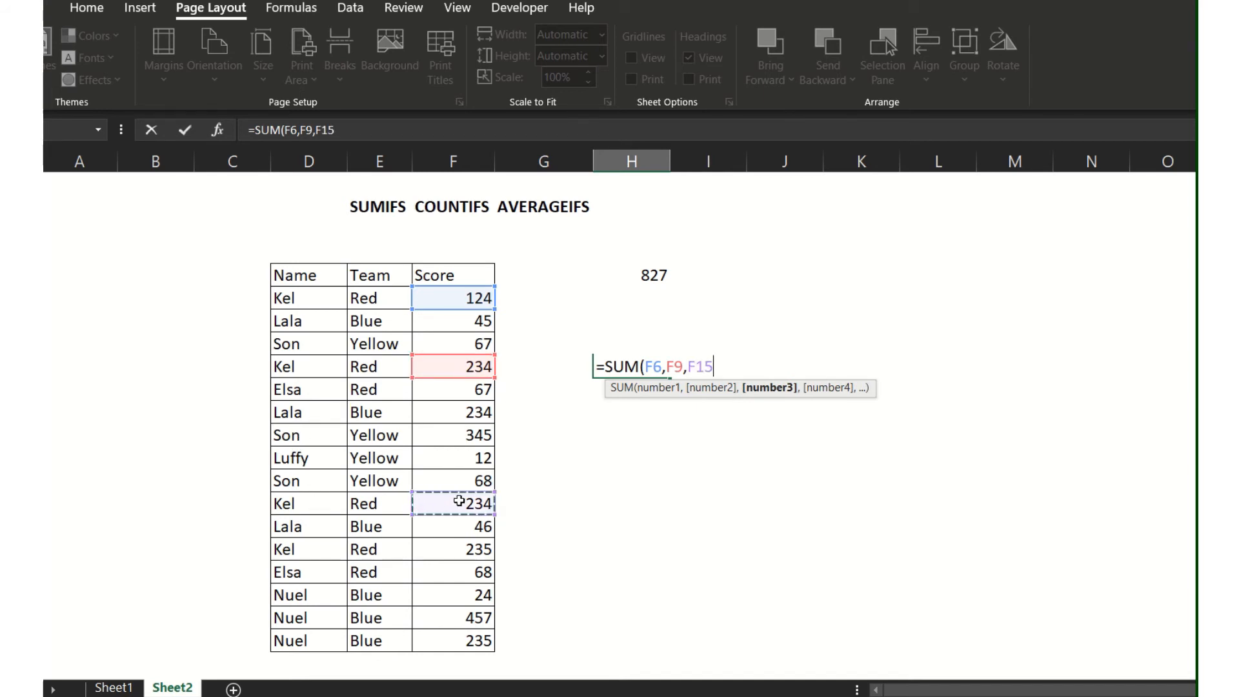
pyautogui.write(',')
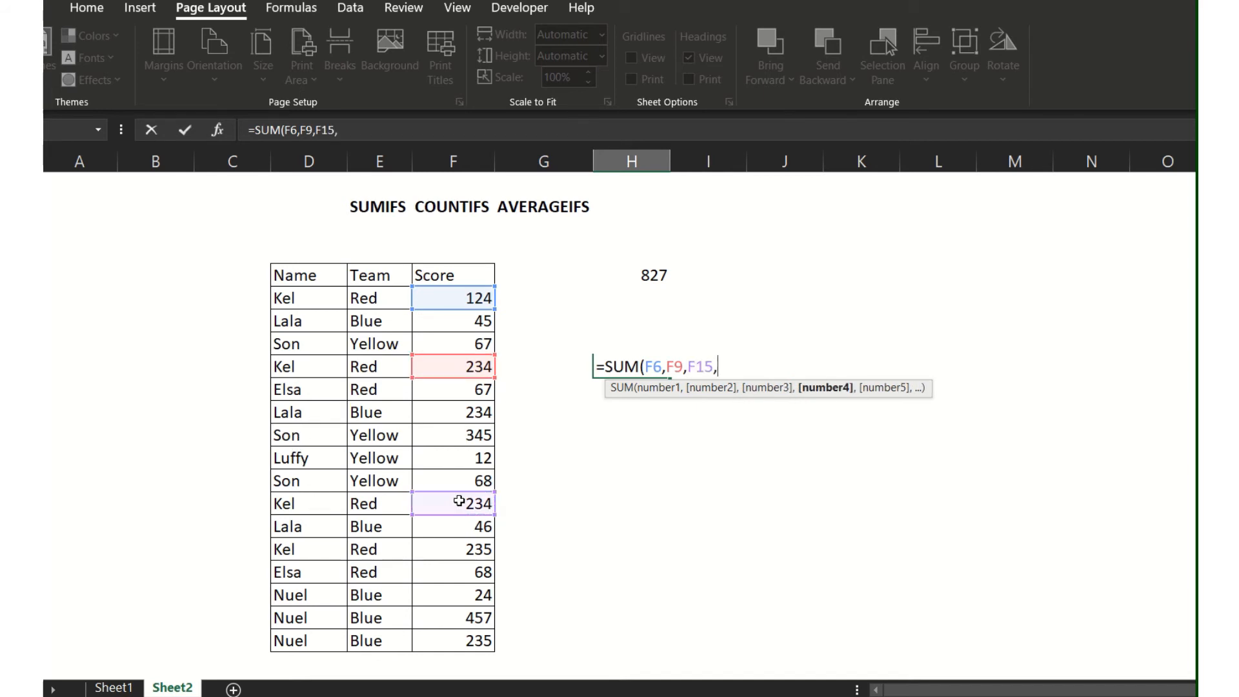
pyautogui.click(485, 548)
pyautogui.press('Return')
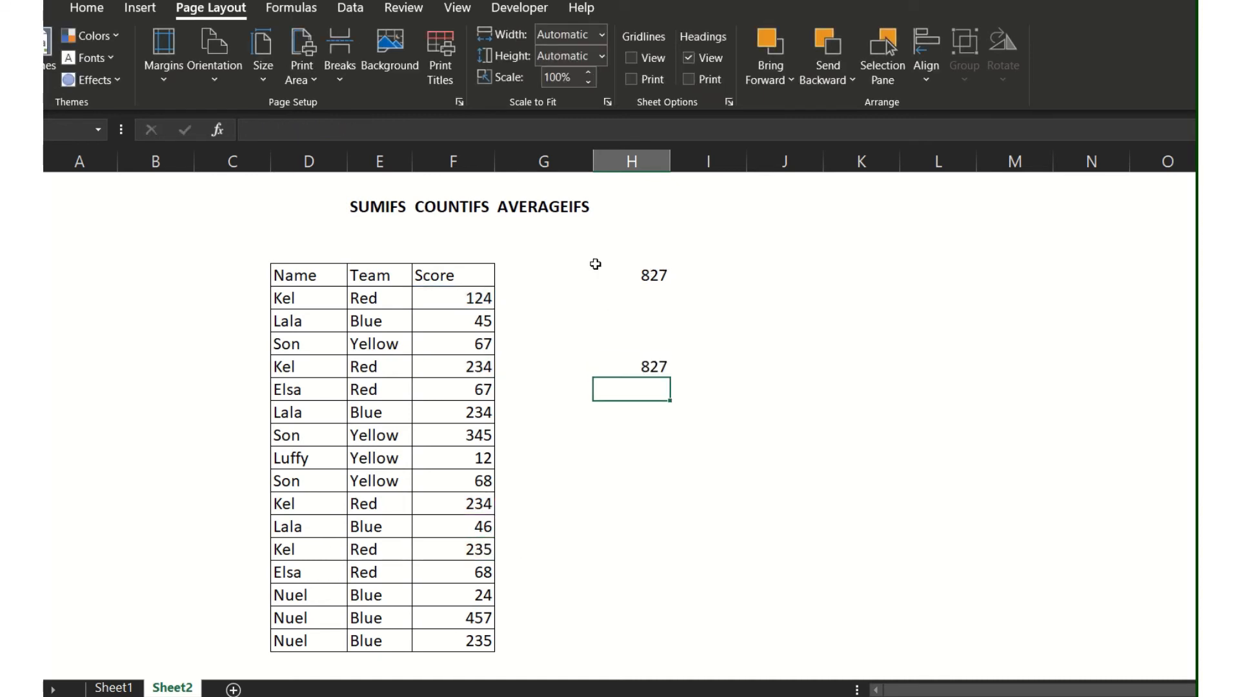
# - Review the SUM check formula in H9, delete it, and return to the SUMIFS formula in H5
pyautogui.click(645, 363)
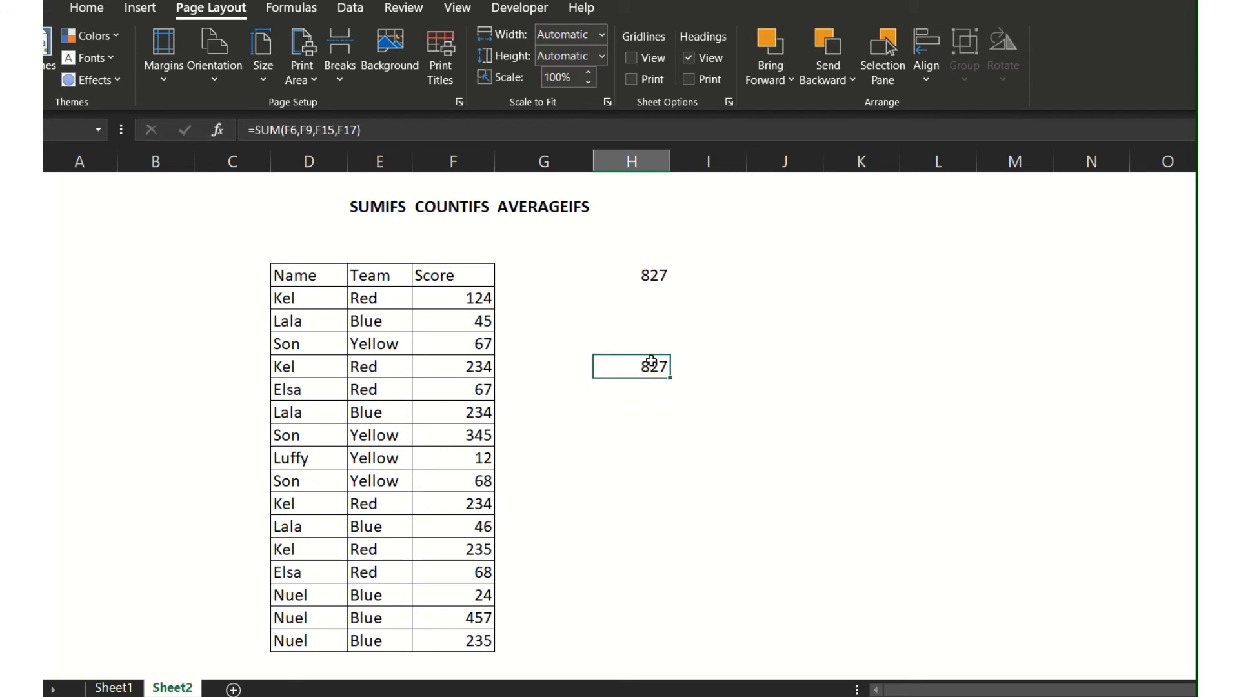
pyautogui.press('Delete')
pyautogui.click(656, 273)
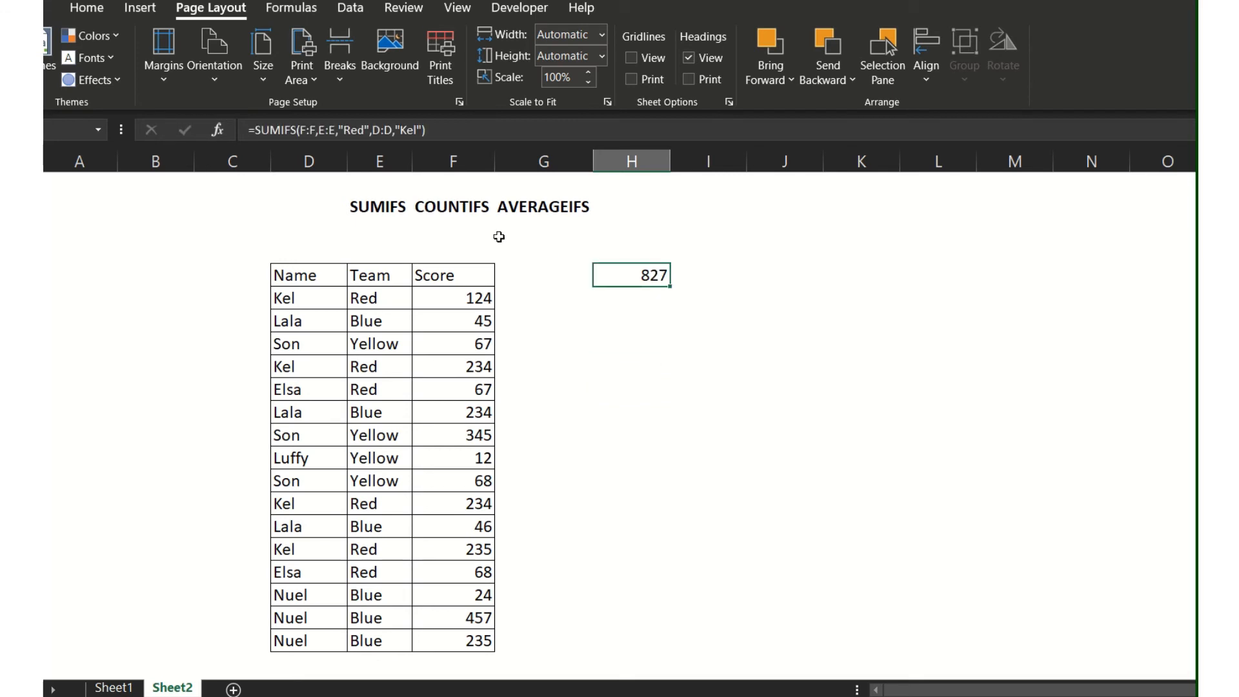
# - Replace the formula in H5 with a COUNTIFS formula using criteria range D:D and the name shown in D6 as first criterion
pyautogui.click(456, 205)
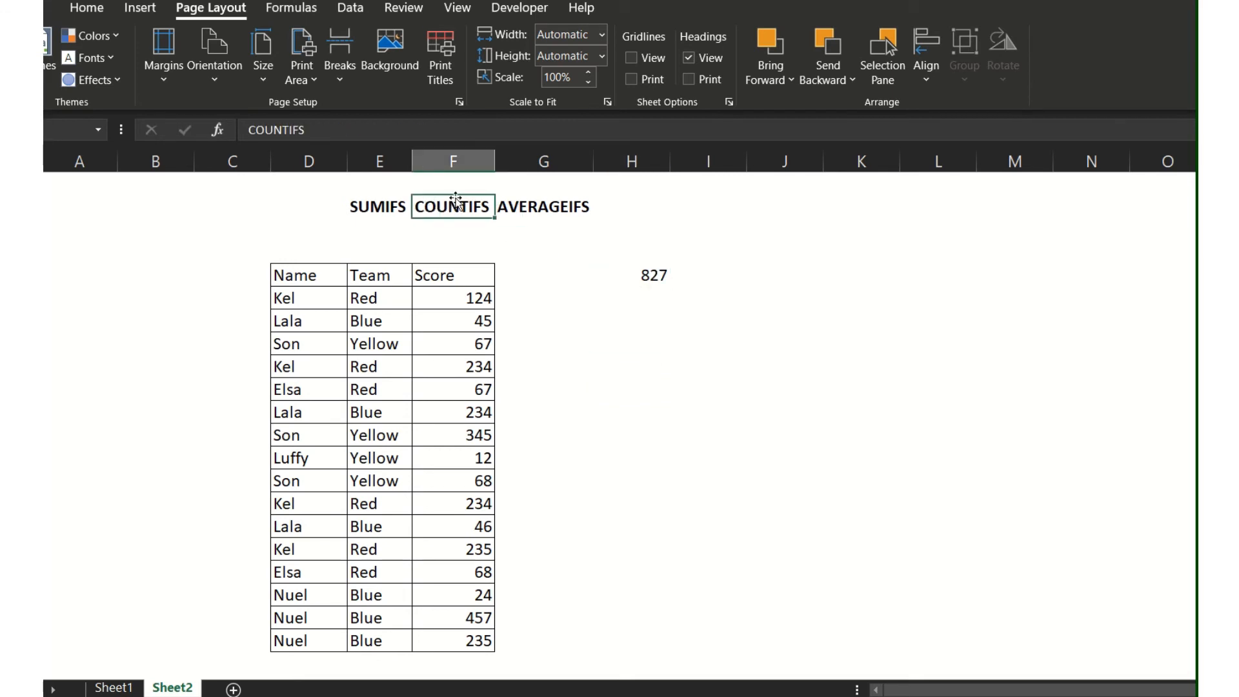
pyautogui.click(665, 275)
pyautogui.write('=')
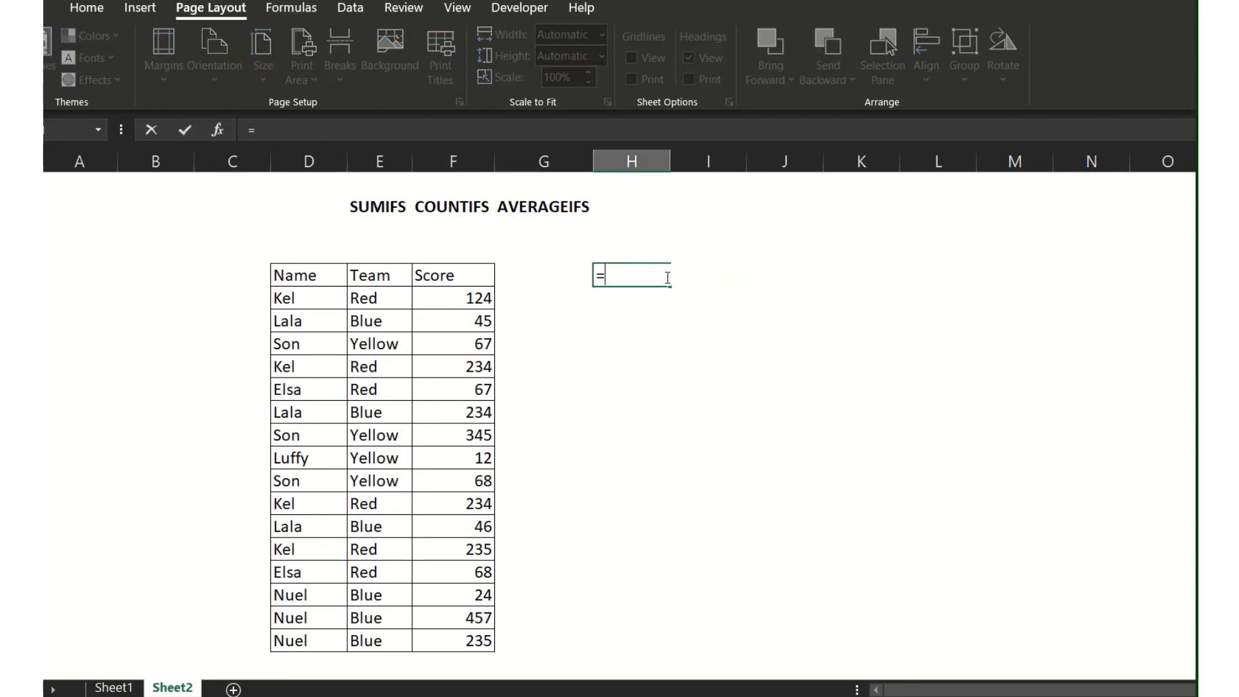
pyautogui.write('countifs')
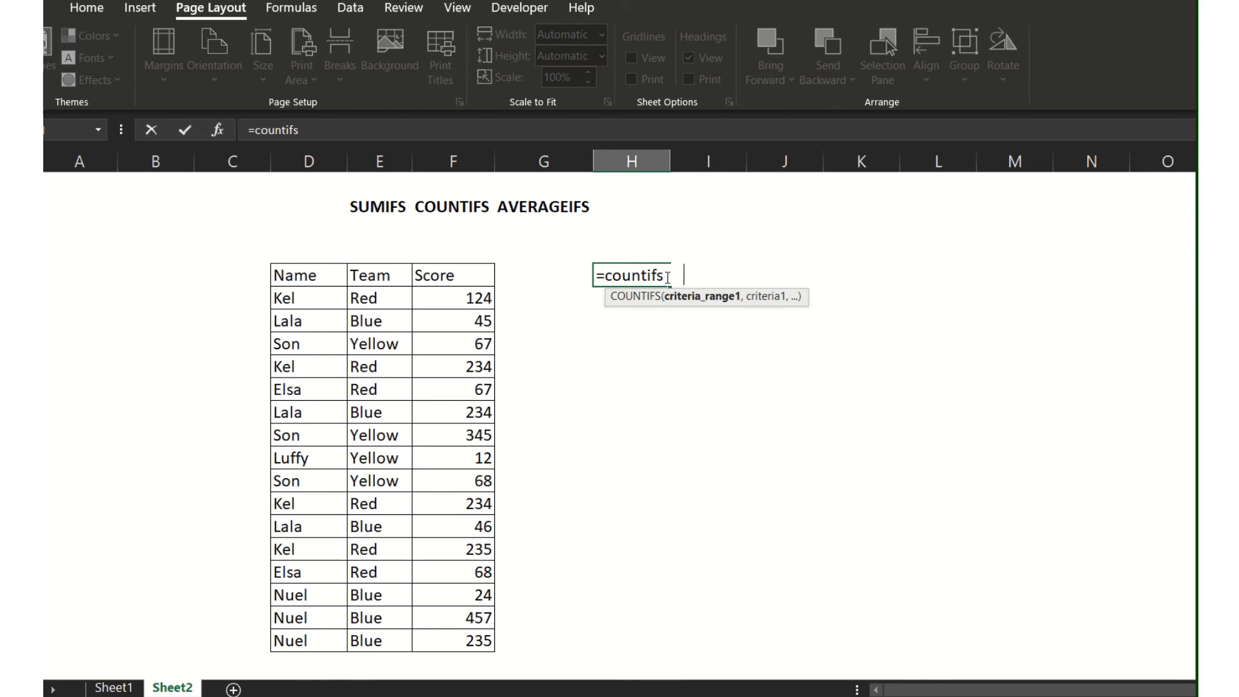
pyautogui.press('Tab')
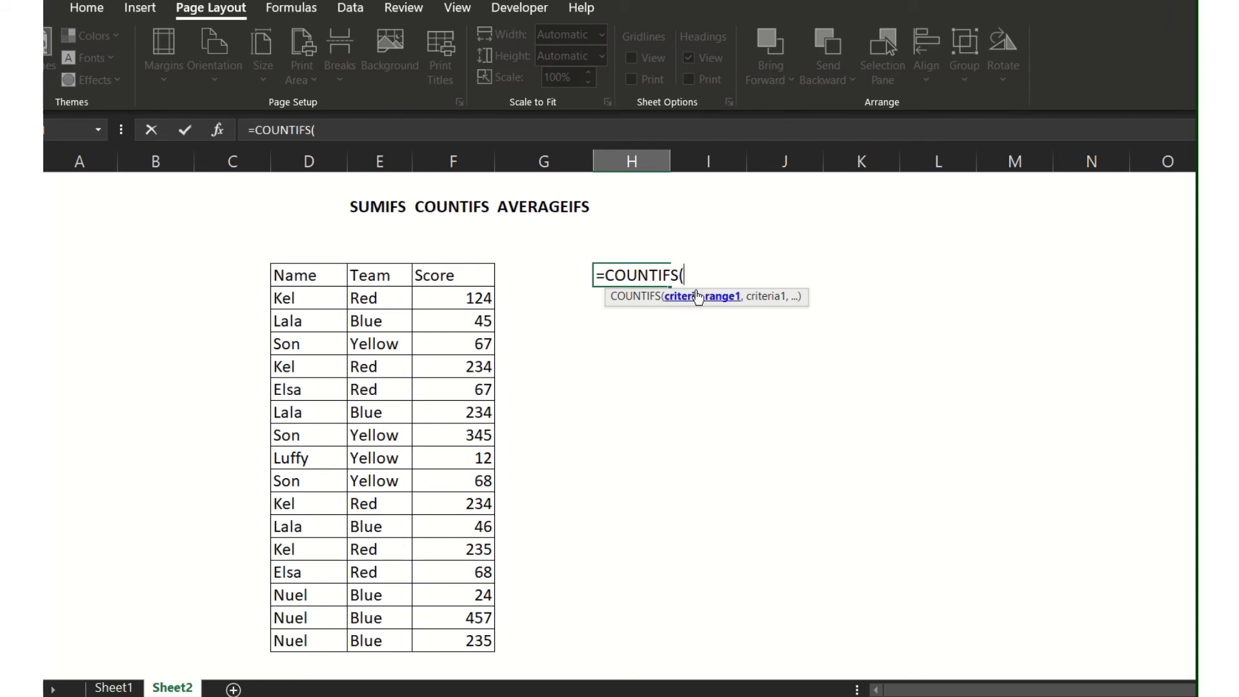
pyautogui.click(373, 133)
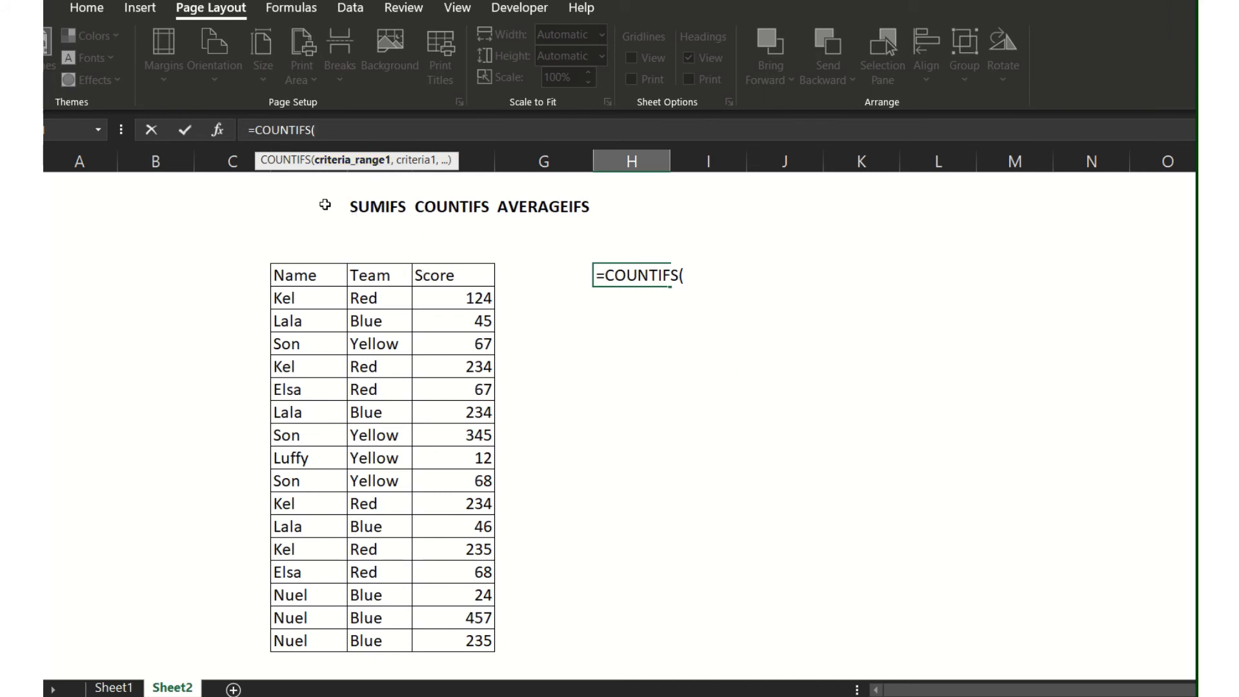
pyautogui.click(311, 146)
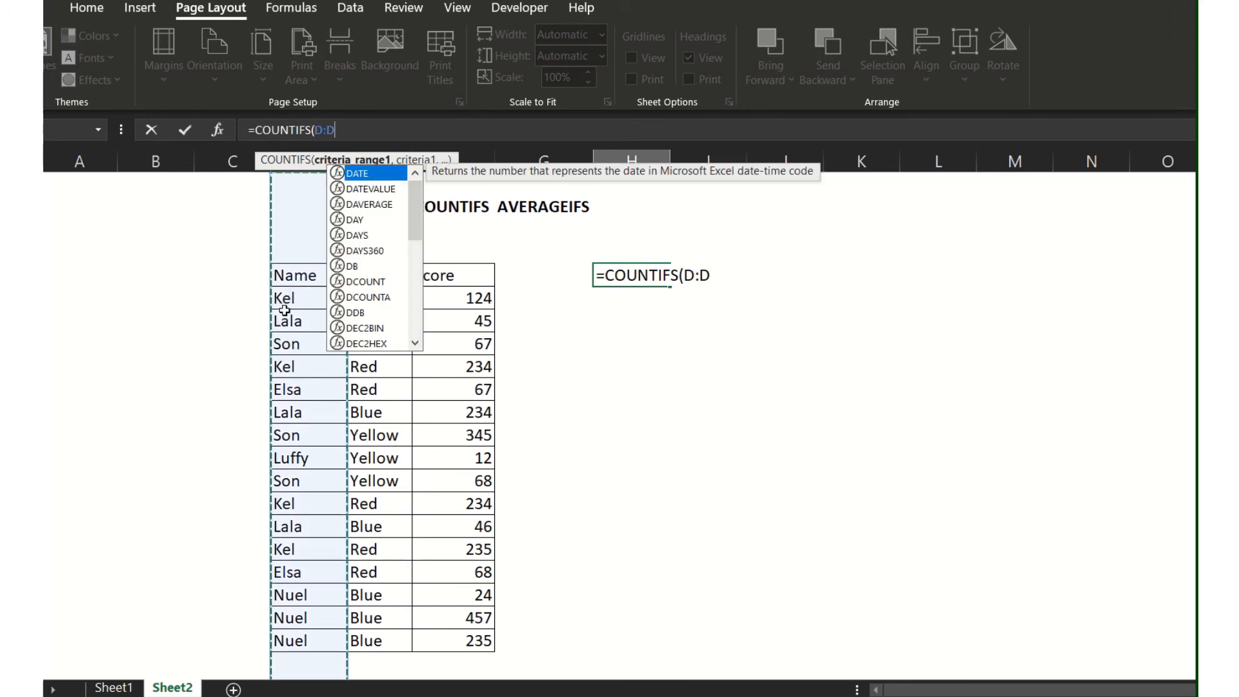
pyautogui.click(359, 128)
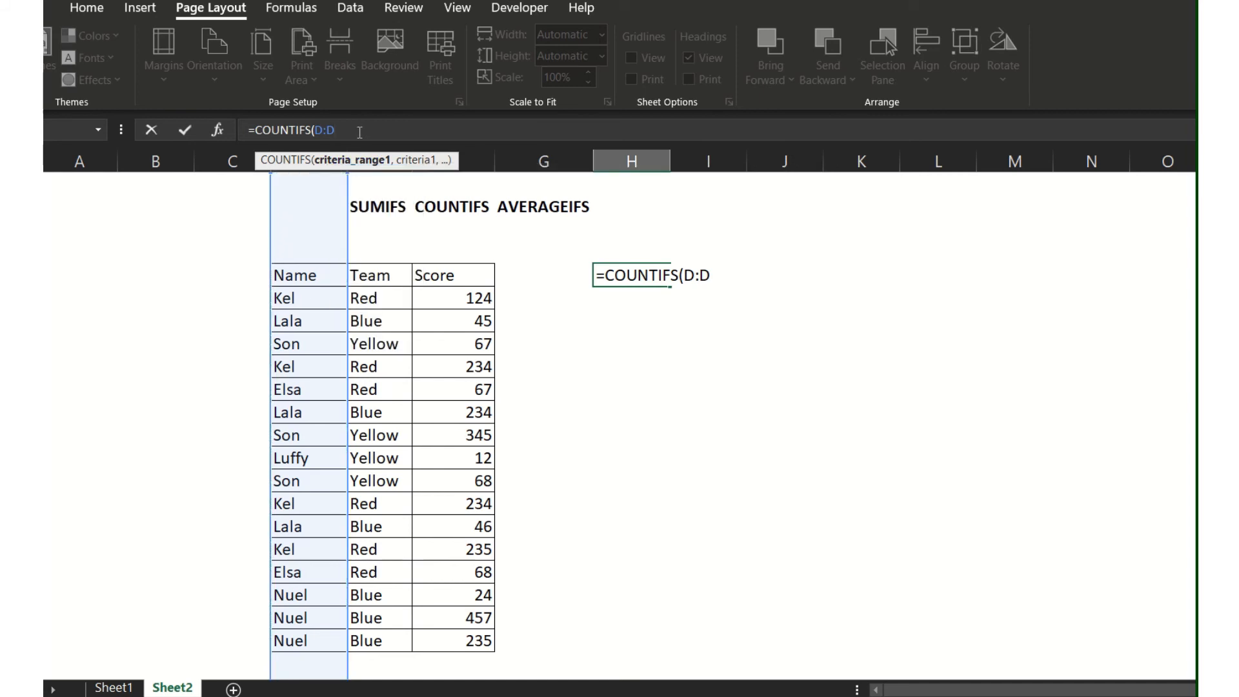
pyautogui.write(',"Kel')
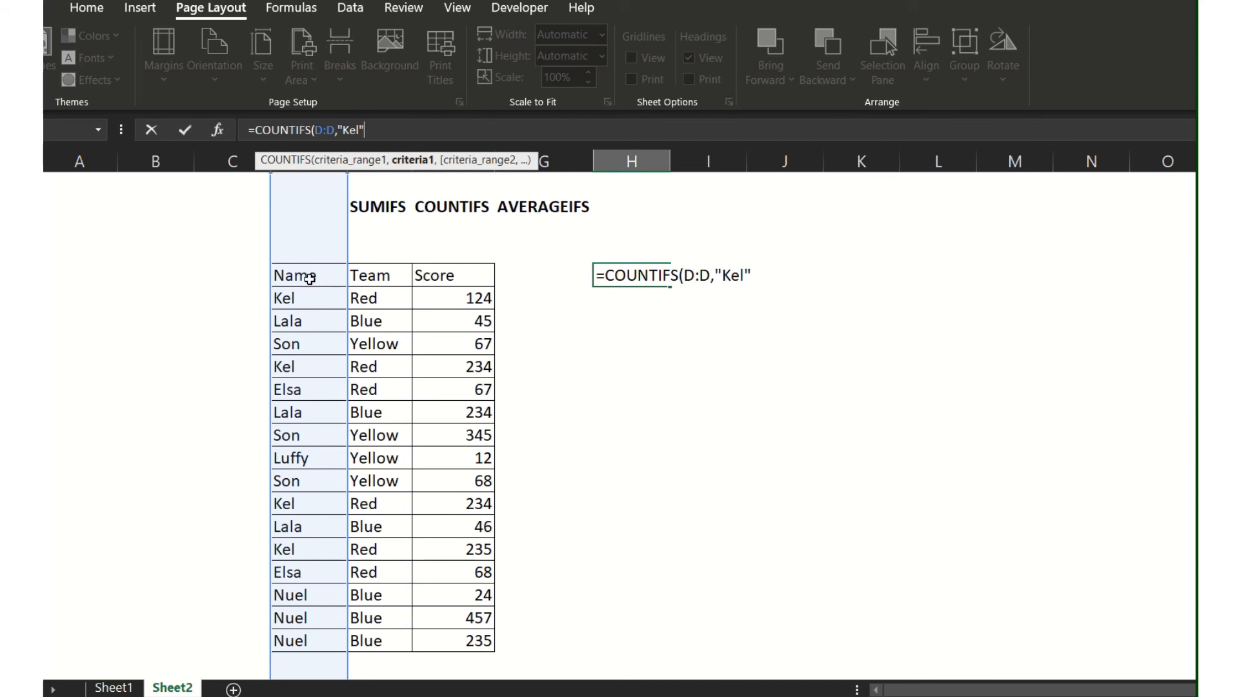
# - Complete the COUNTIFS formula in H5 with criteria range E:E and "Red" as second criterion, and reselect the cell
pyautogui.write(',')
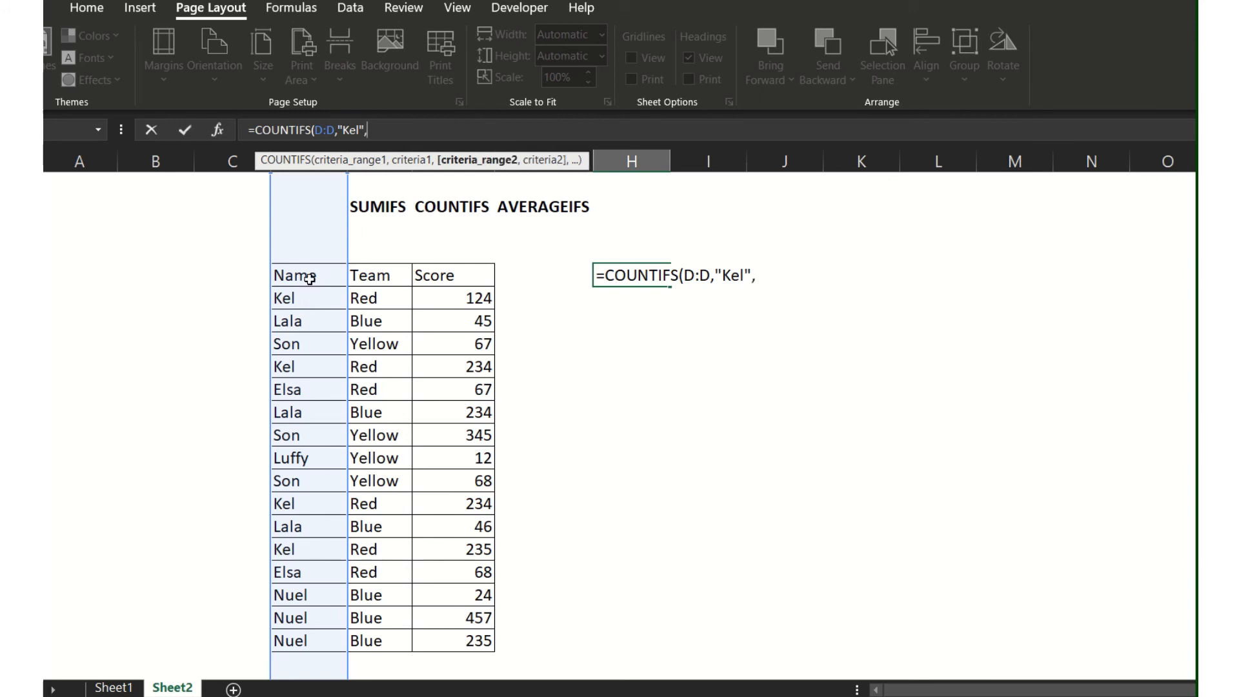
pyautogui.click(386, 169)
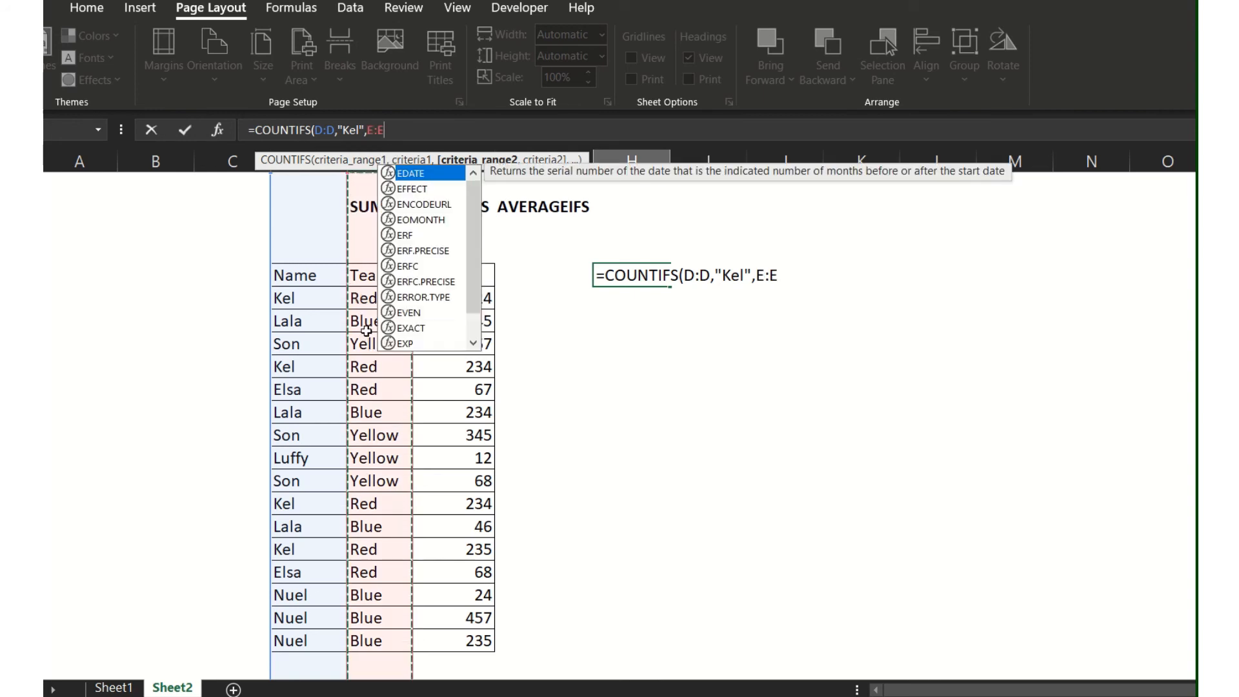
pyautogui.click(431, 121)
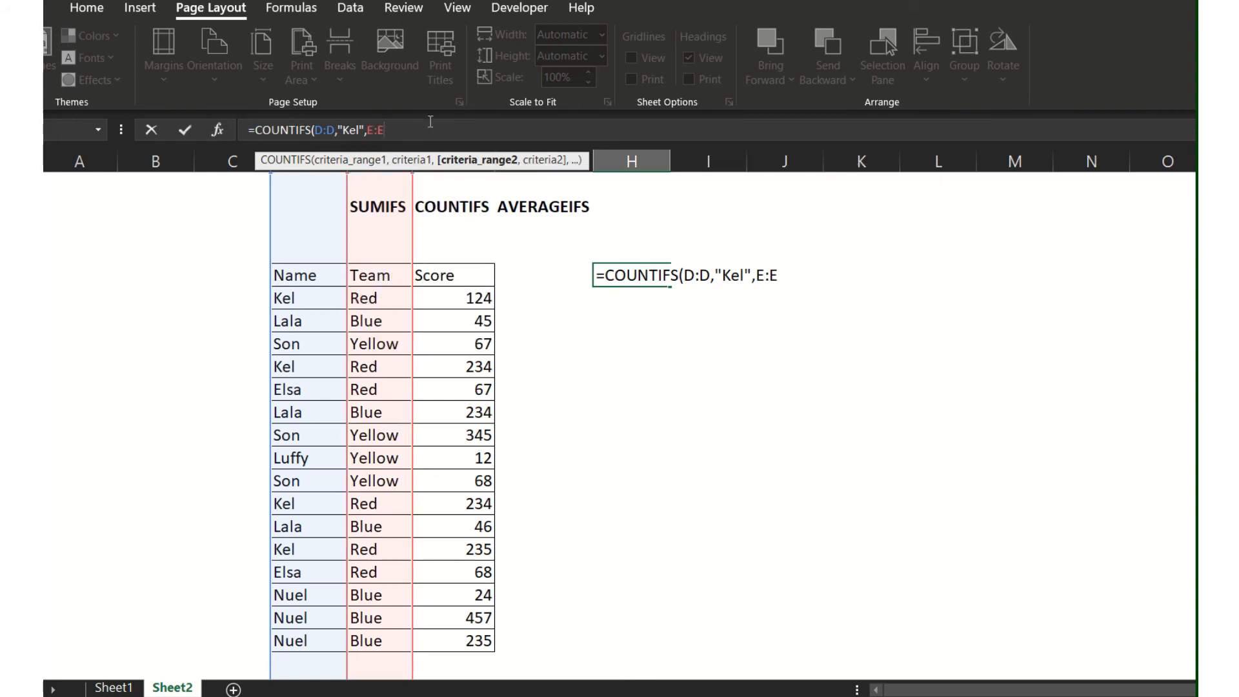
pyautogui.write(',')
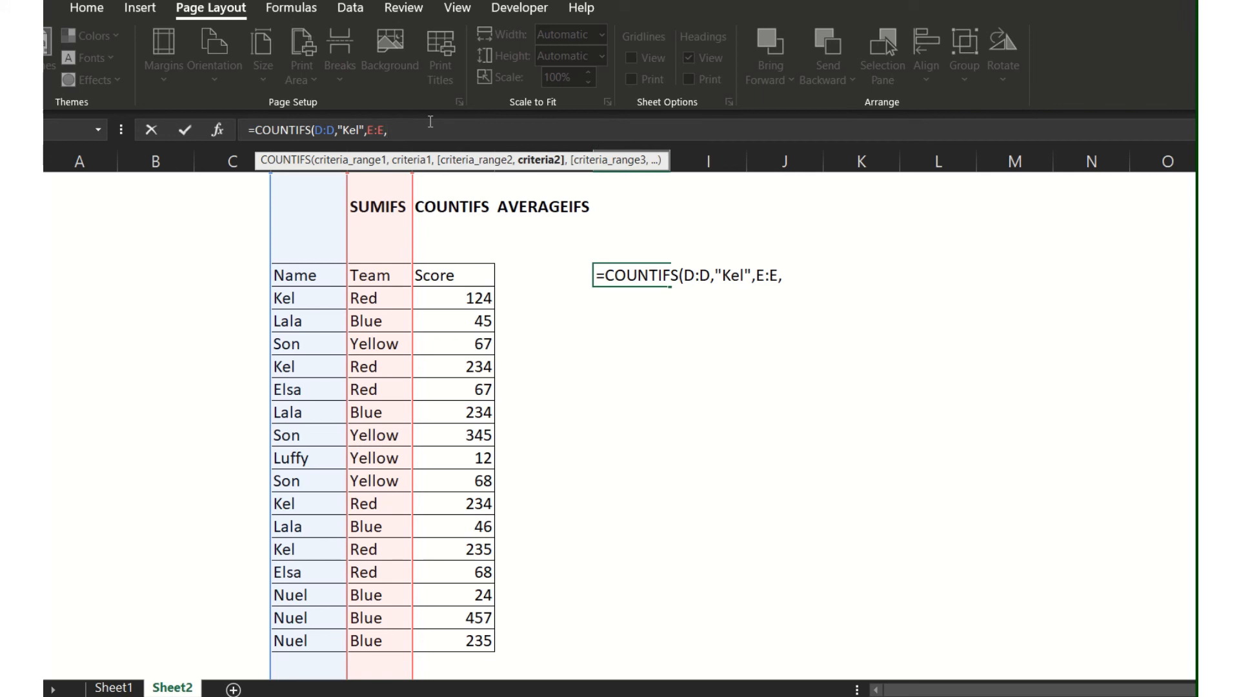
pyautogui.write('"Red"')
pyautogui.press('Return')
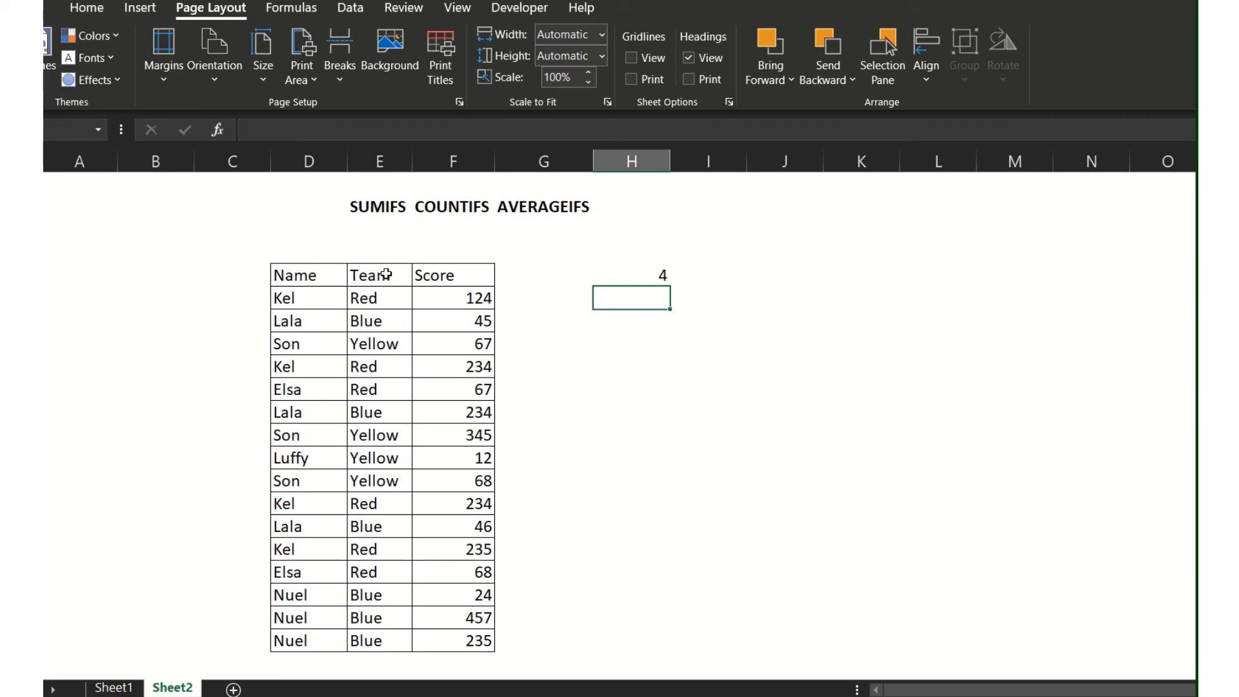
pyautogui.click(645, 272)
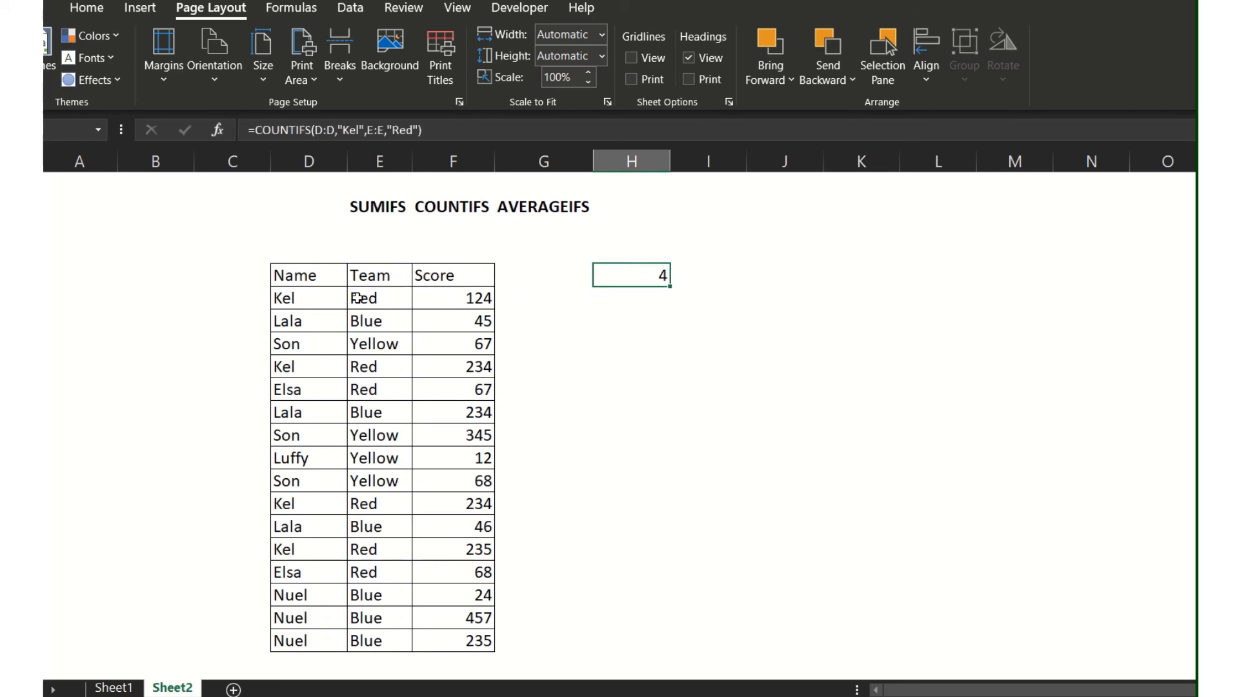
# - Turn on the table's header filters and filter the Name column to only the person named in D6
pyautogui.click(333, 273)
pyautogui.hotkey('ctrl', 'shift', 'l')
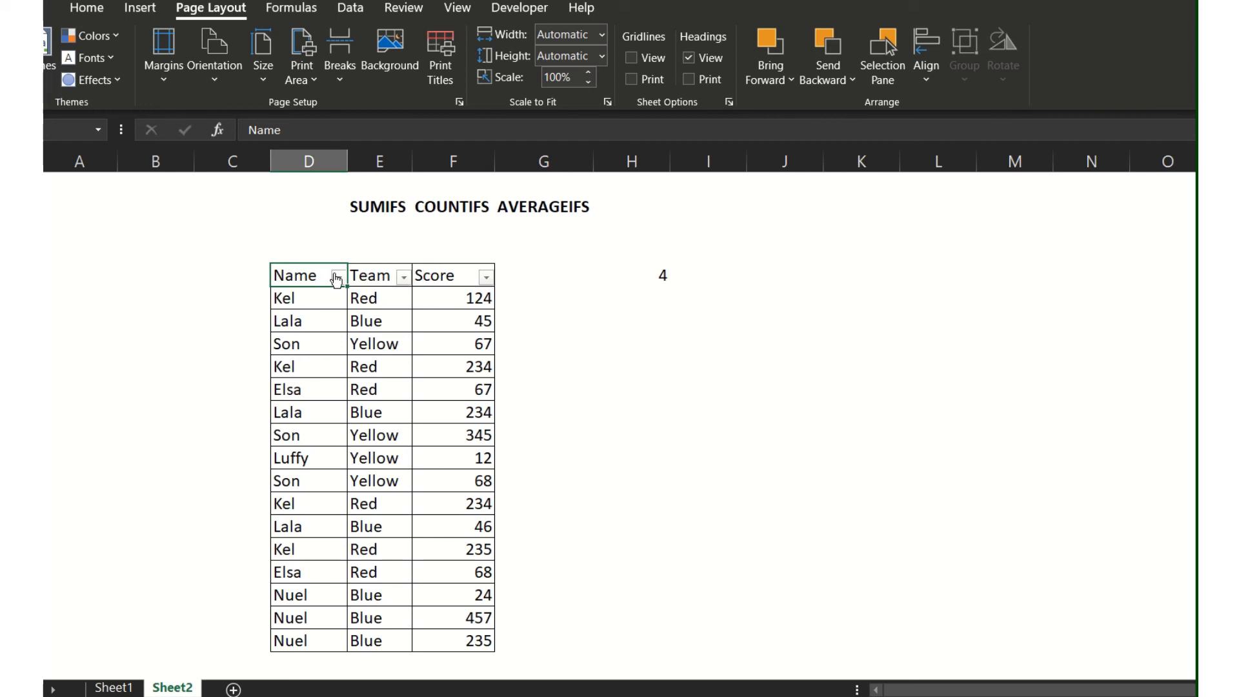
pyautogui.click(339, 278)
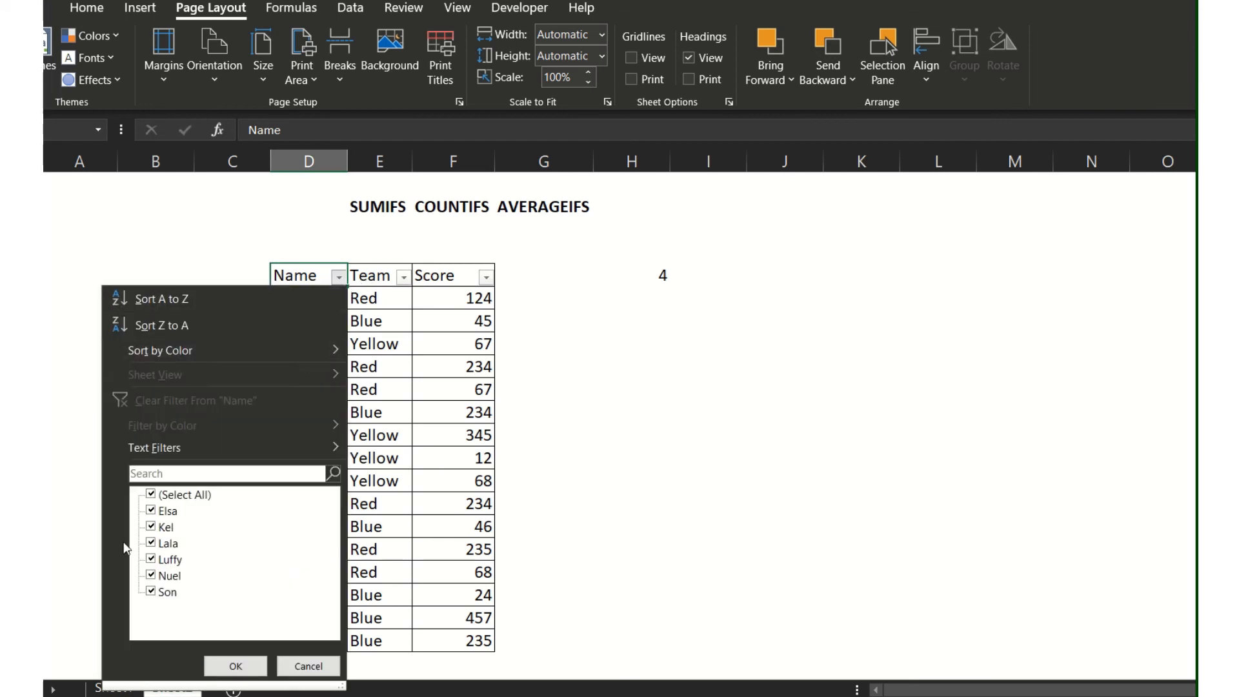
pyautogui.click(152, 494)
pyautogui.click(152, 527)
pyautogui.click(238, 665)
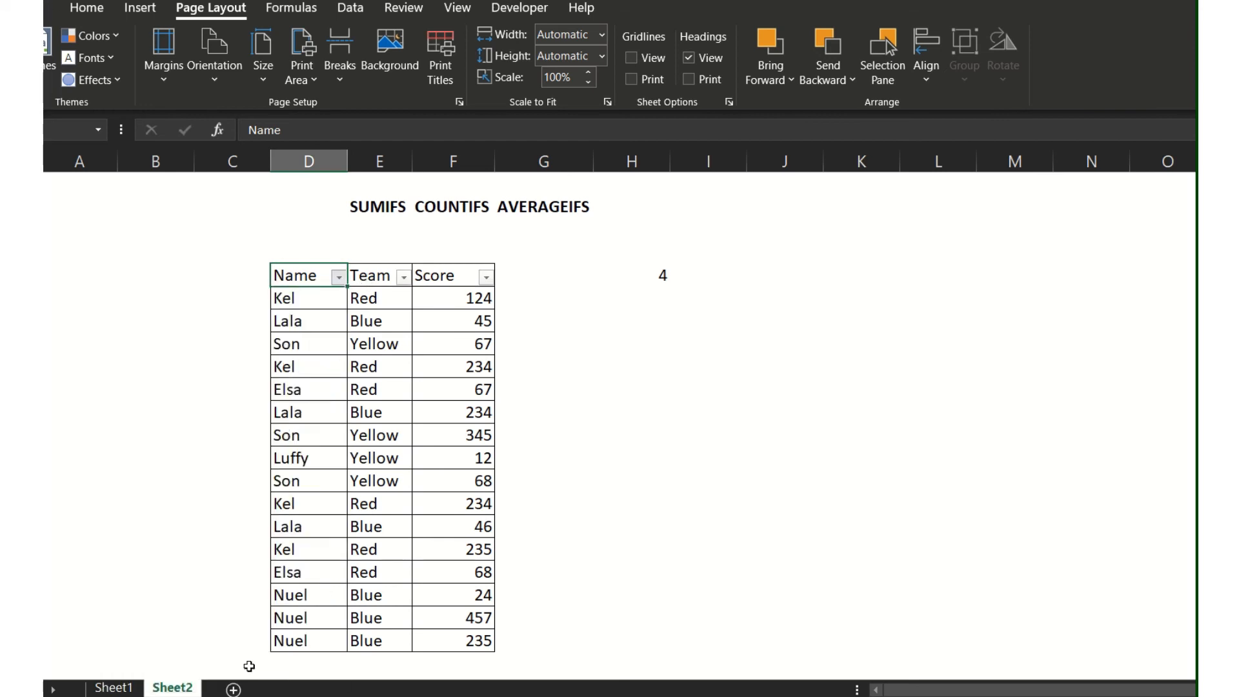
# - Check the teams and names in the filtered rows against the COUNTIFS result in H5
pyautogui.click(403, 278)
pyautogui.click(405, 286)
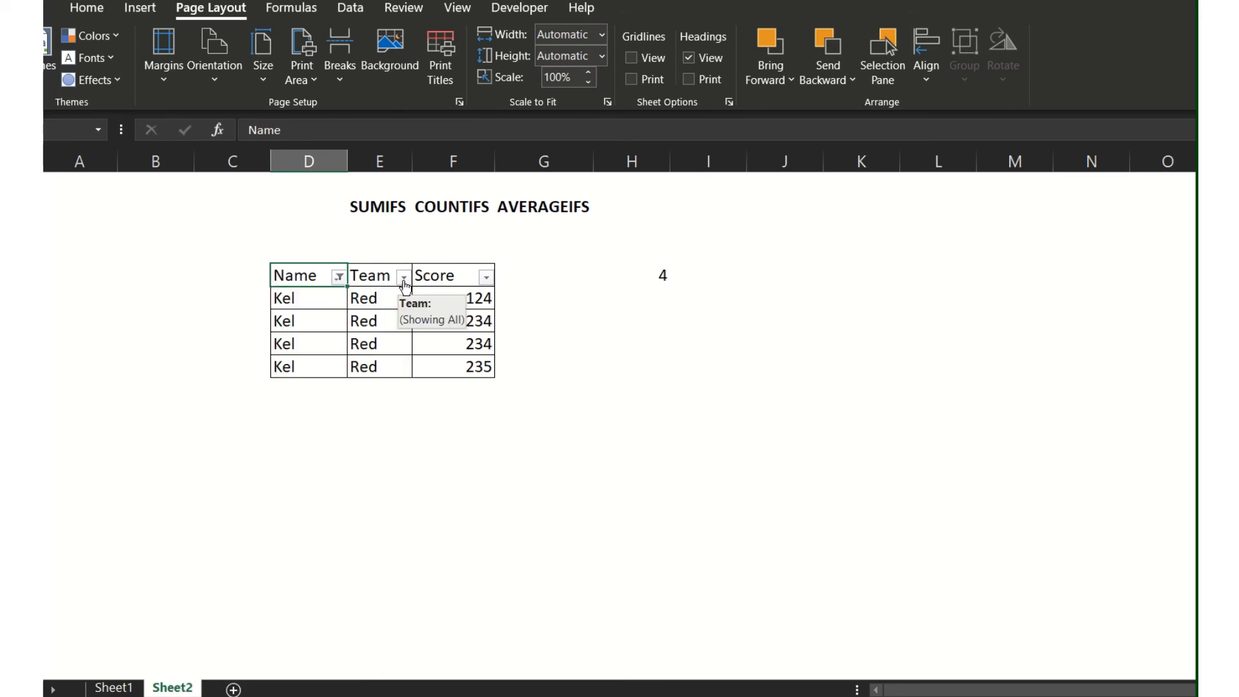
pyautogui.moveTo(391, 298); pyautogui.dragTo(366, 349)
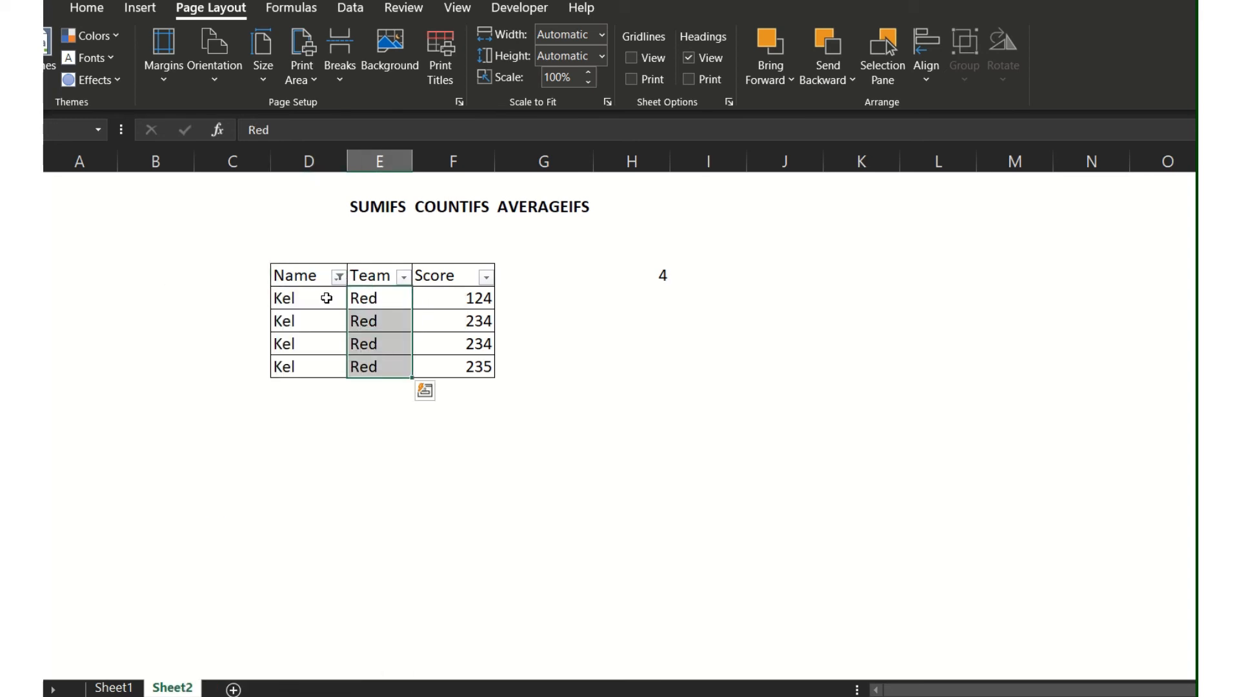
pyautogui.moveTo(327, 300); pyautogui.dragTo(321, 365)
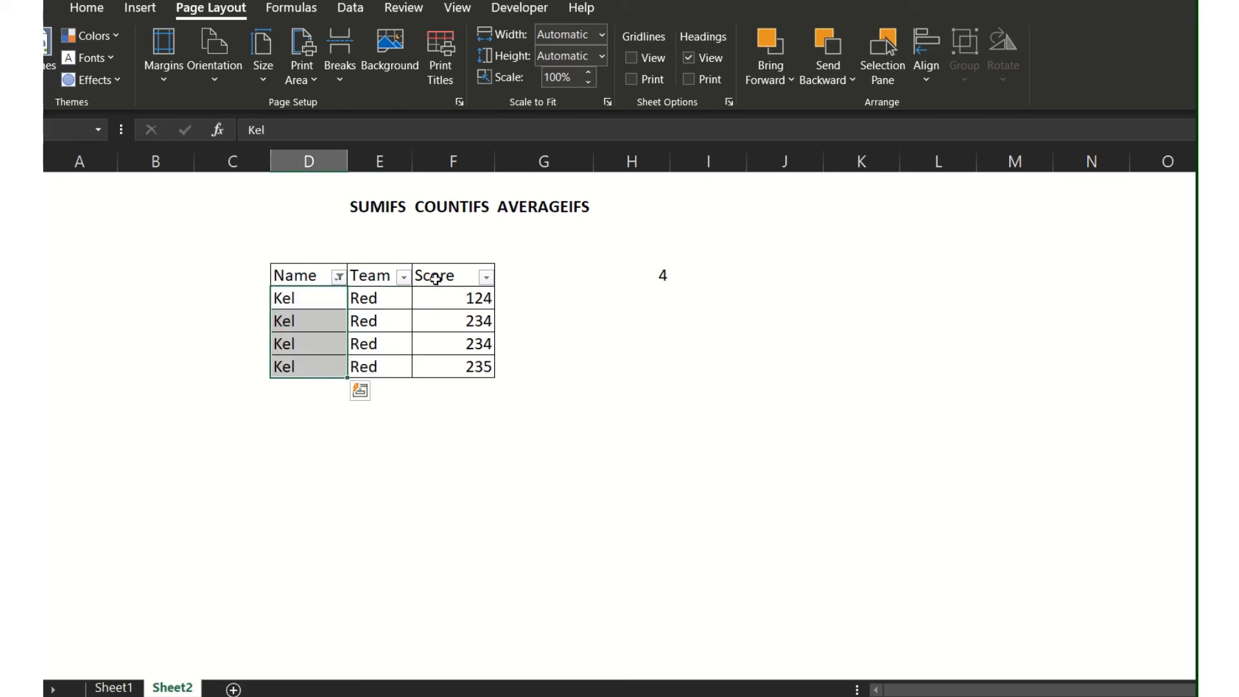
pyautogui.click(647, 272)
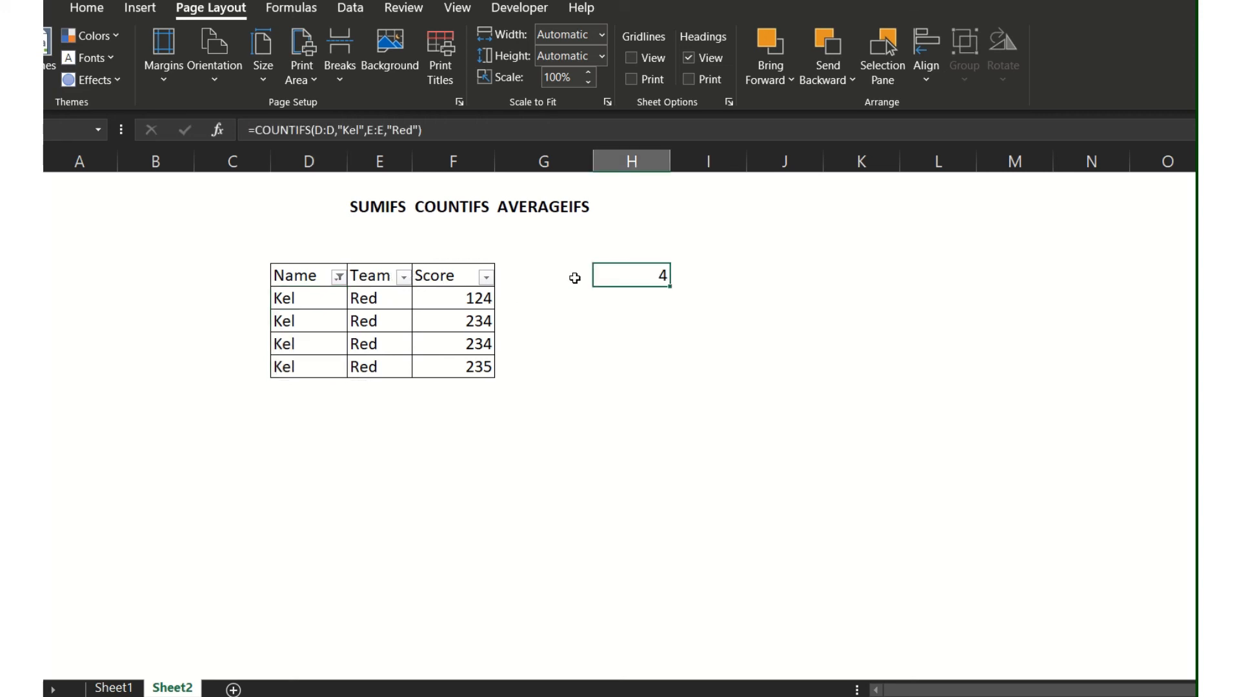
# - Turn off the table's header filters and delete the COUNTIFS formula from H5
pyautogui.click(381, 285)
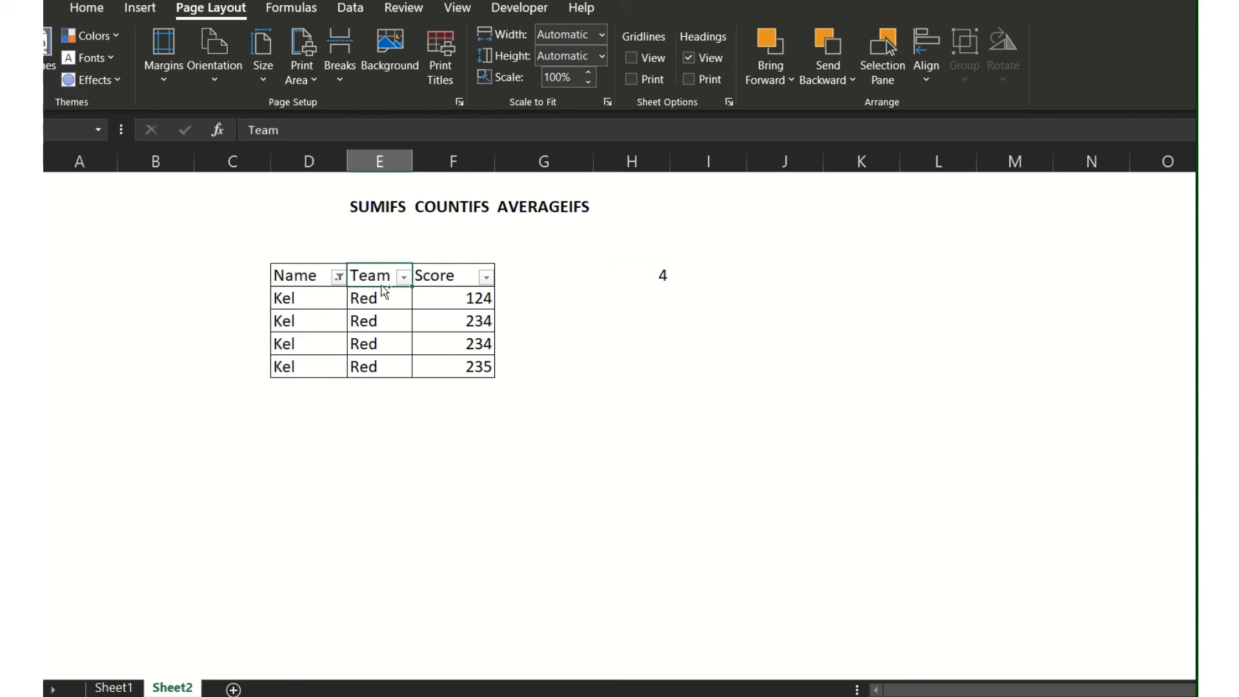
pyautogui.hotkey('ctrl', 'shift', 'l')
pyautogui.click(665, 275)
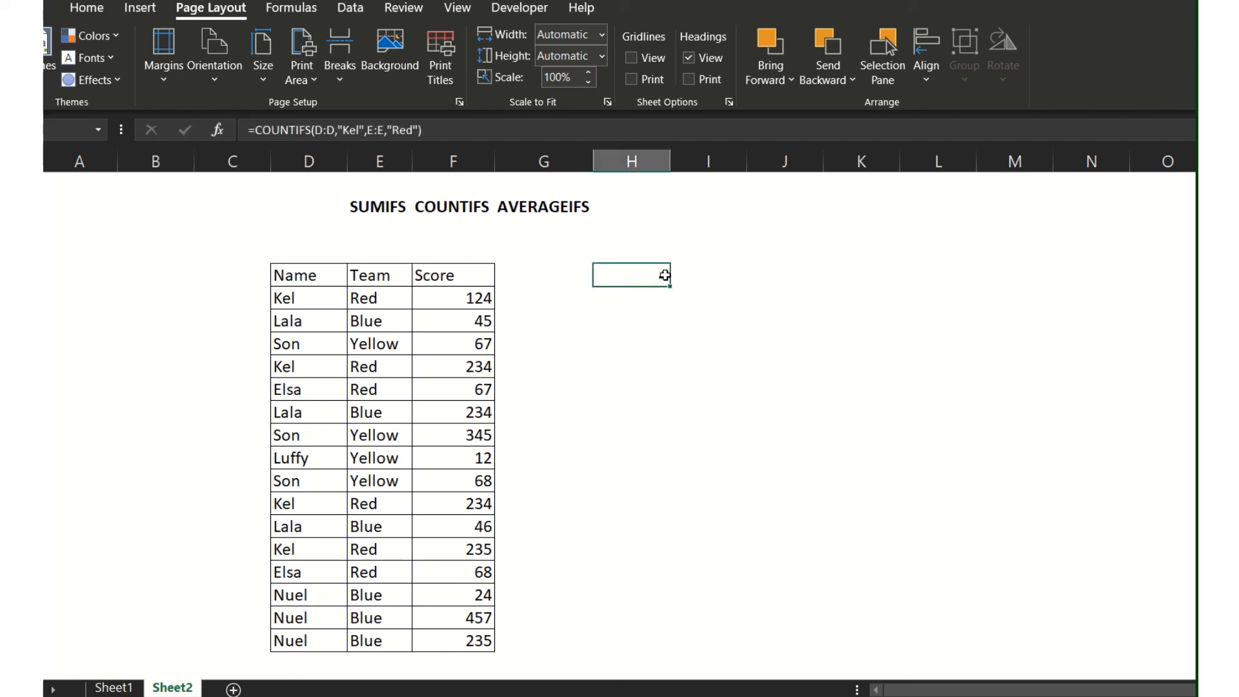
pyautogui.press('Delete')
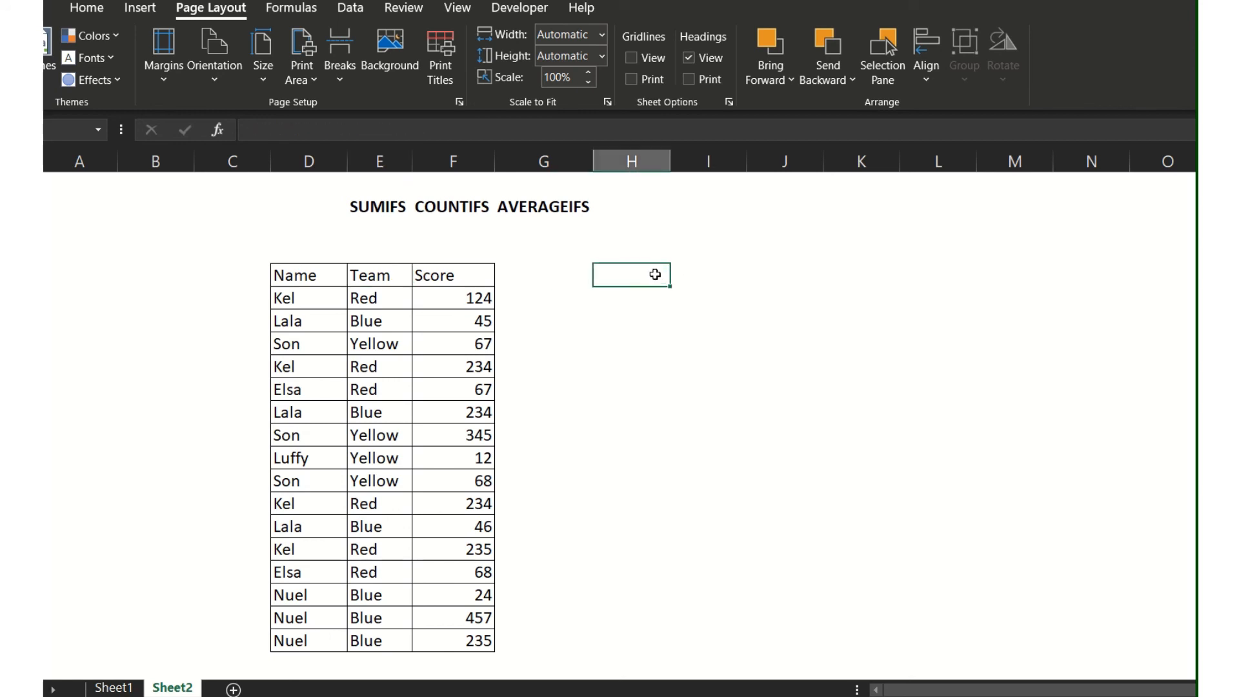
# - Start an AVERAGEIFS formula in H5 with F:F as the average range
pyautogui.click(537, 208)
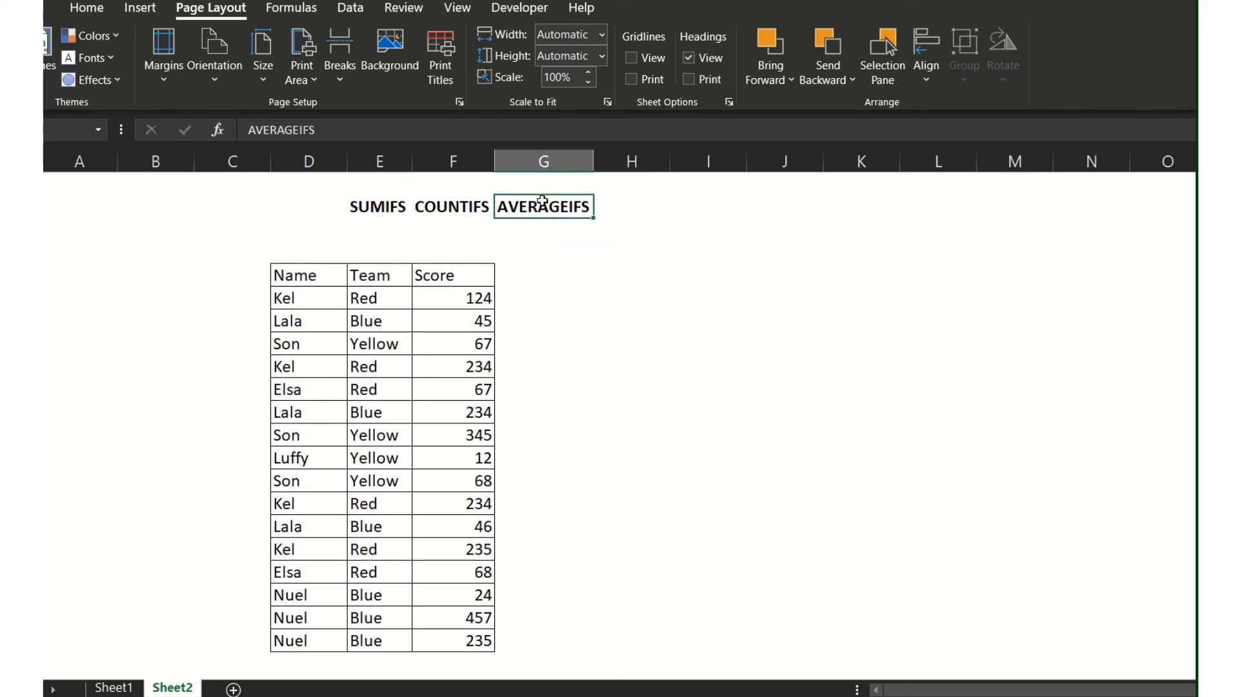
pyautogui.click(607, 279)
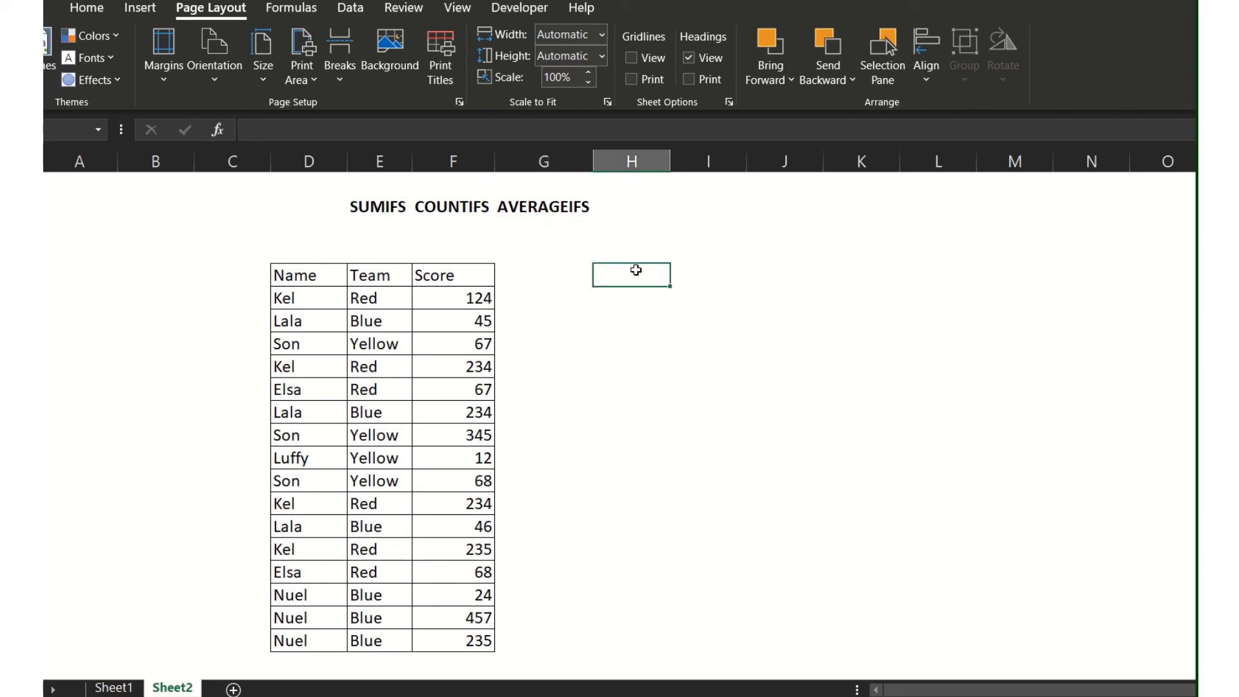
pyautogui.write('=')
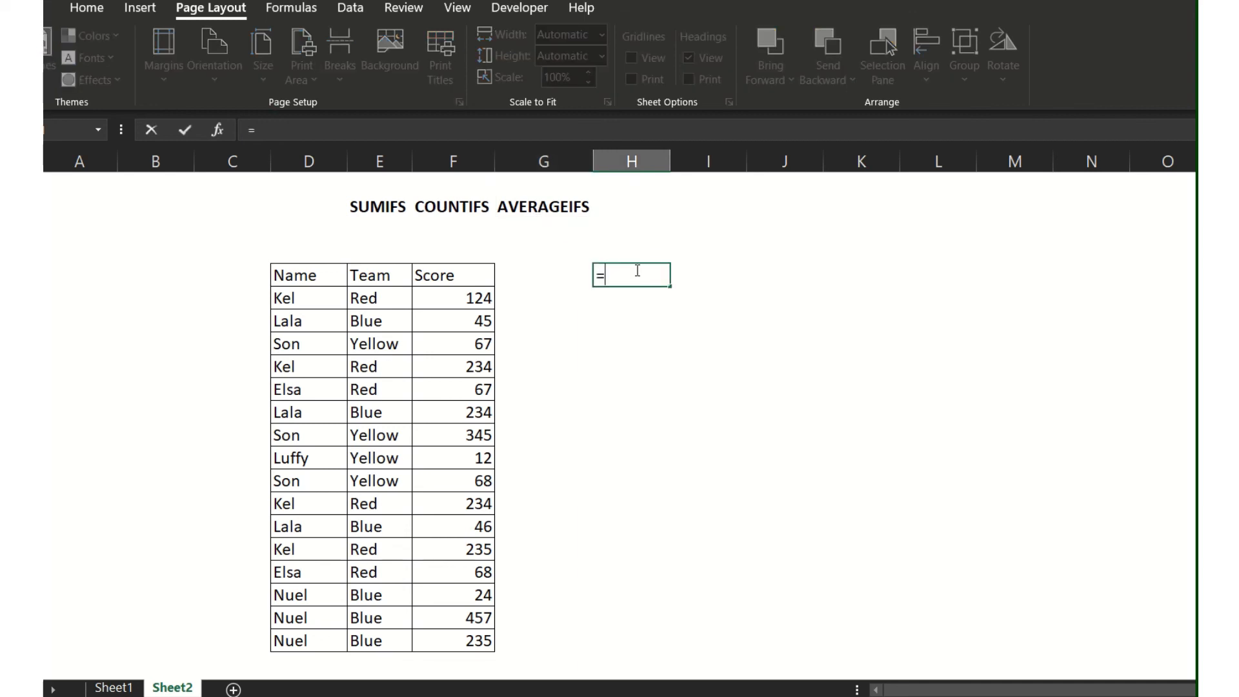
pyautogui.write('aver')
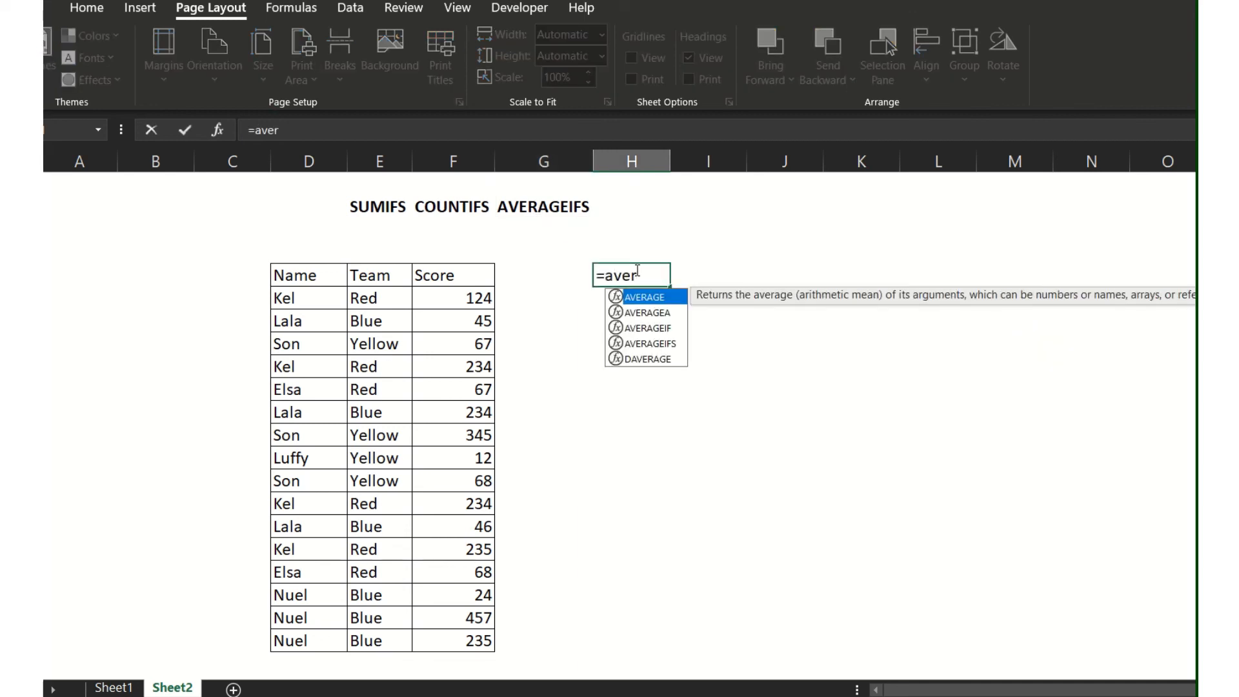
pyautogui.write('ageifs')
pyautogui.press('Tab')
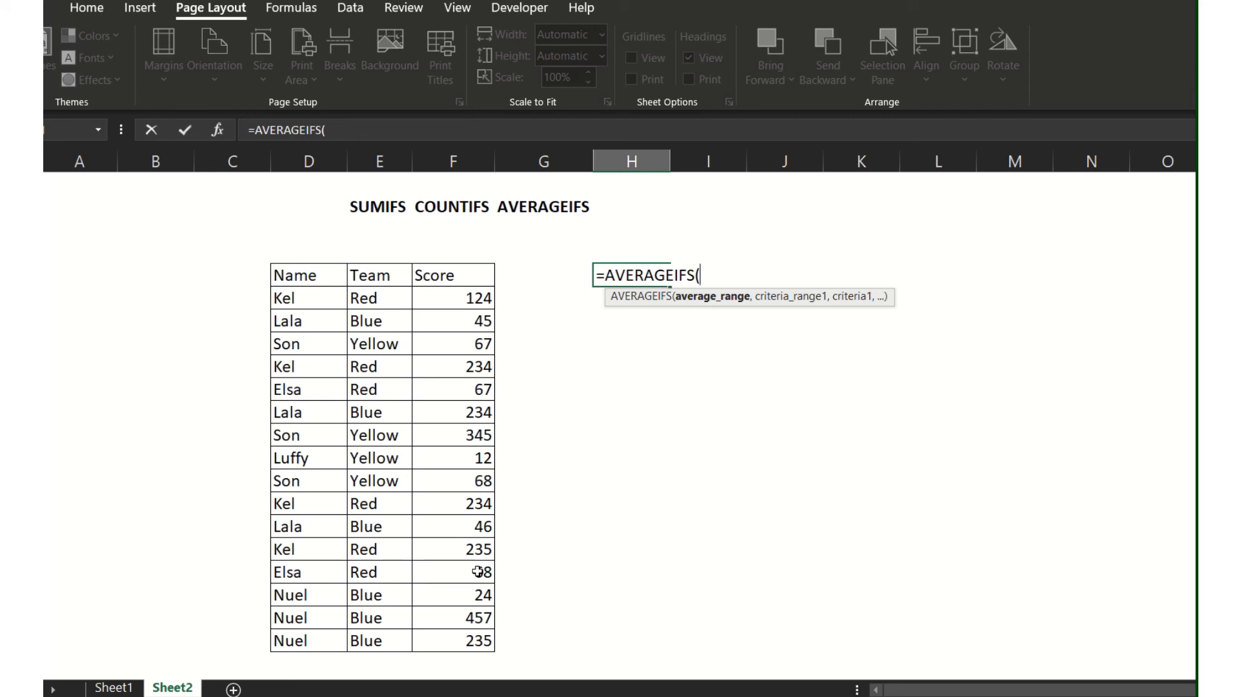
pyautogui.click(456, 164)
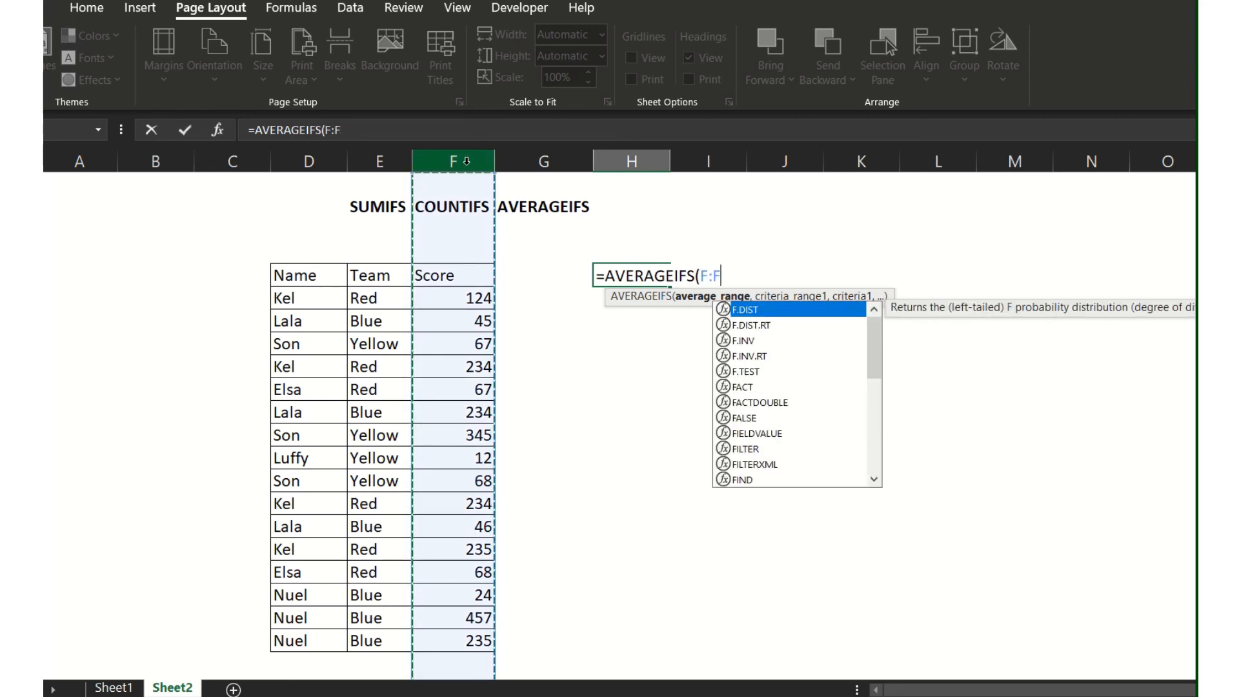
pyautogui.write(',')
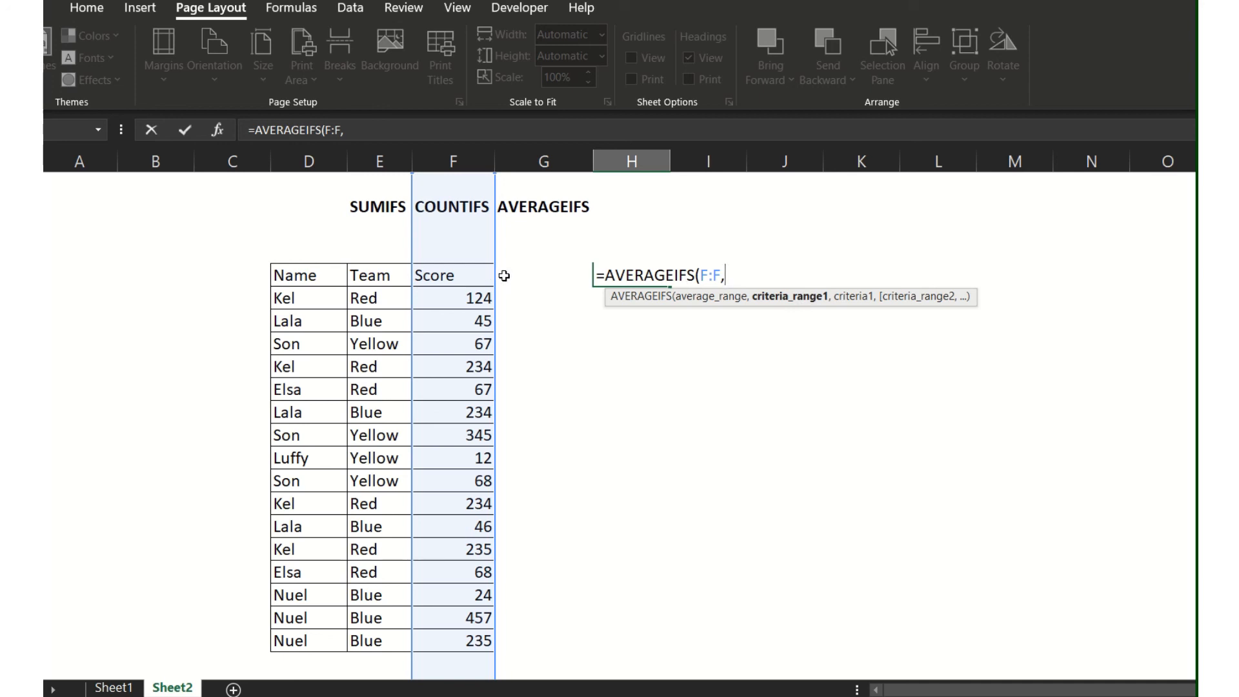
# - Complete the AVERAGEIFS formula in H5 with D:D matching the name in D6 and E:E matching "Red"
pyautogui.click(330, 162)
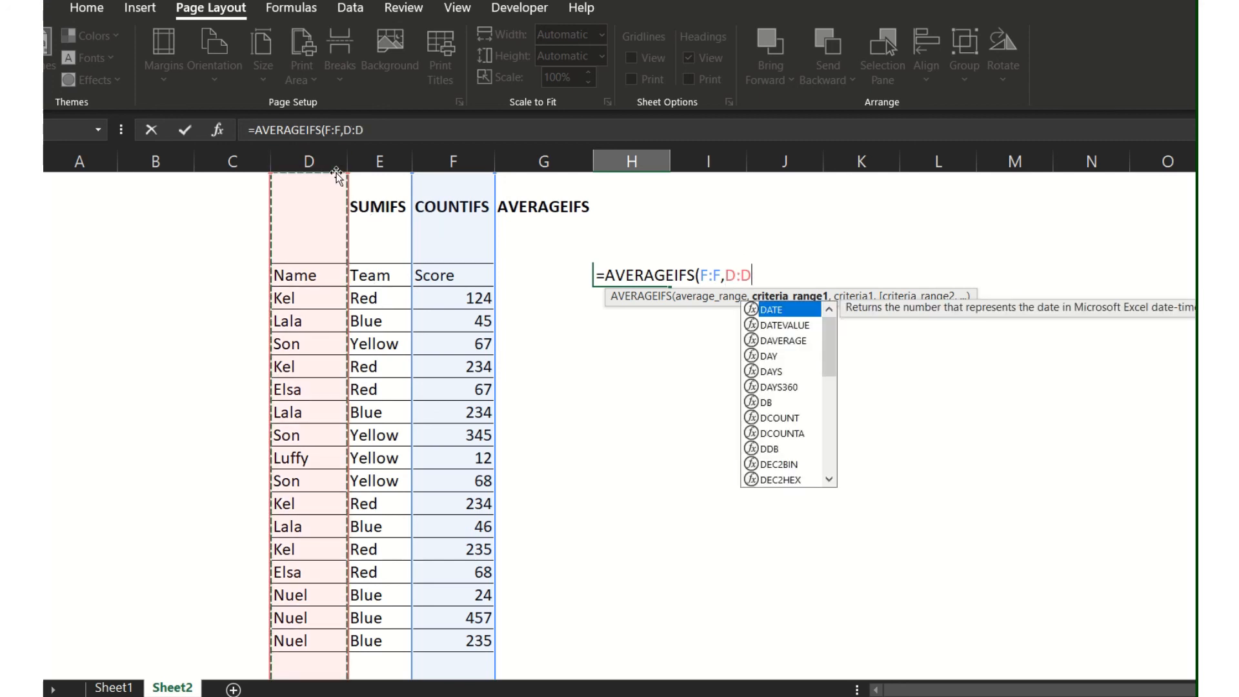
pyautogui.write(',"')
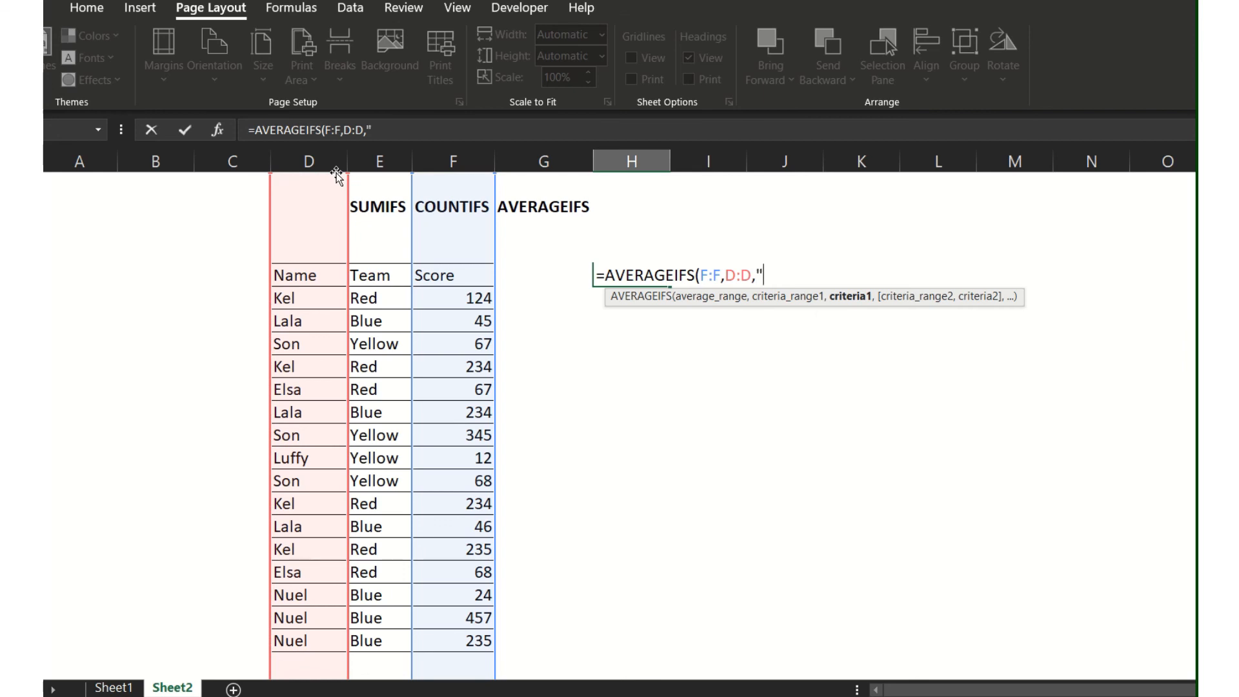
pyautogui.write('Kel",')
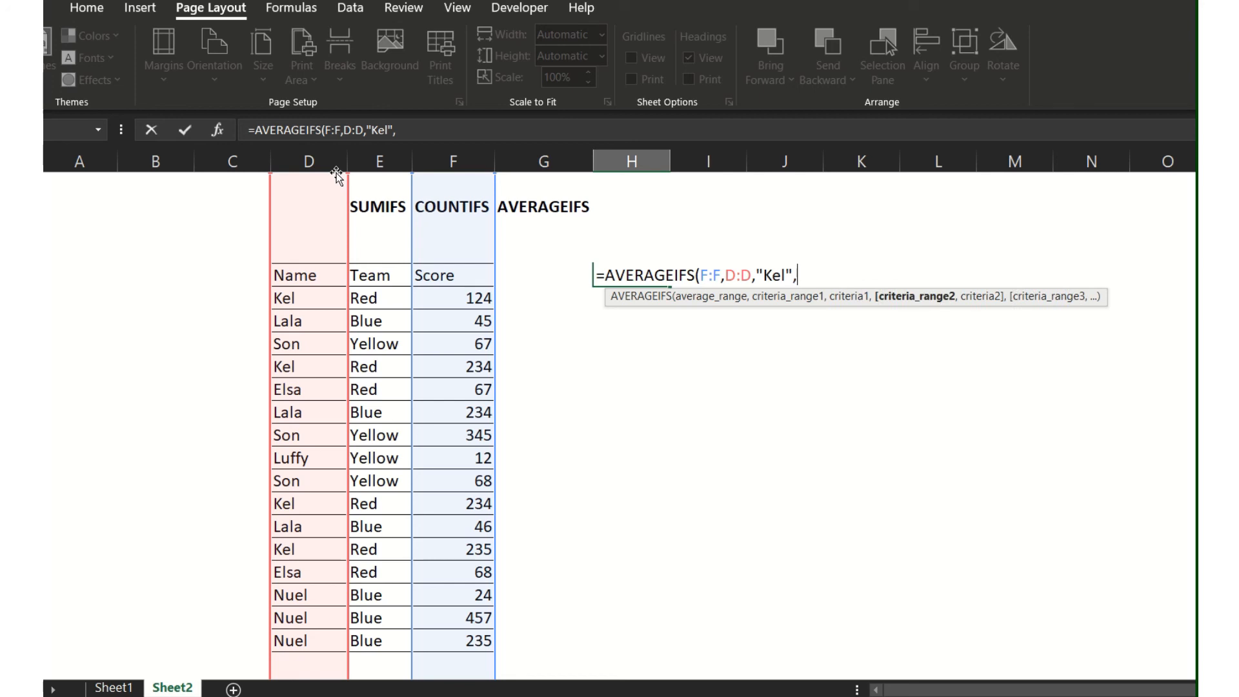
pyautogui.click(383, 160)
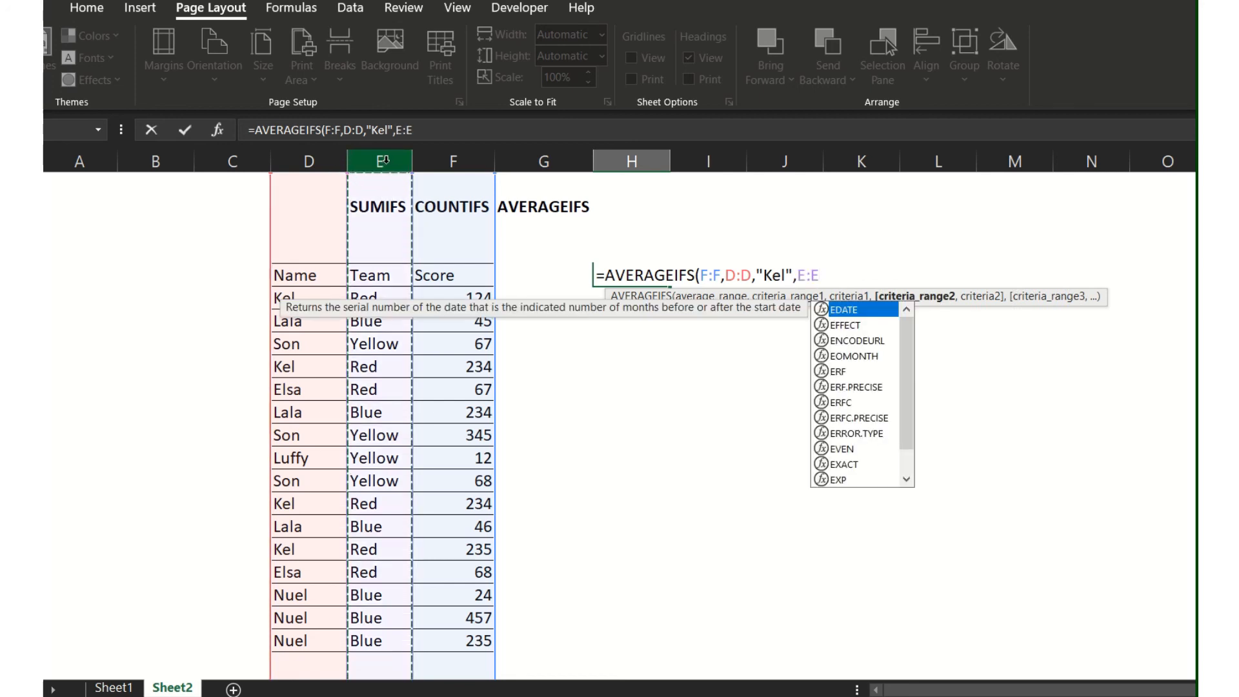
pyautogui.write(',')
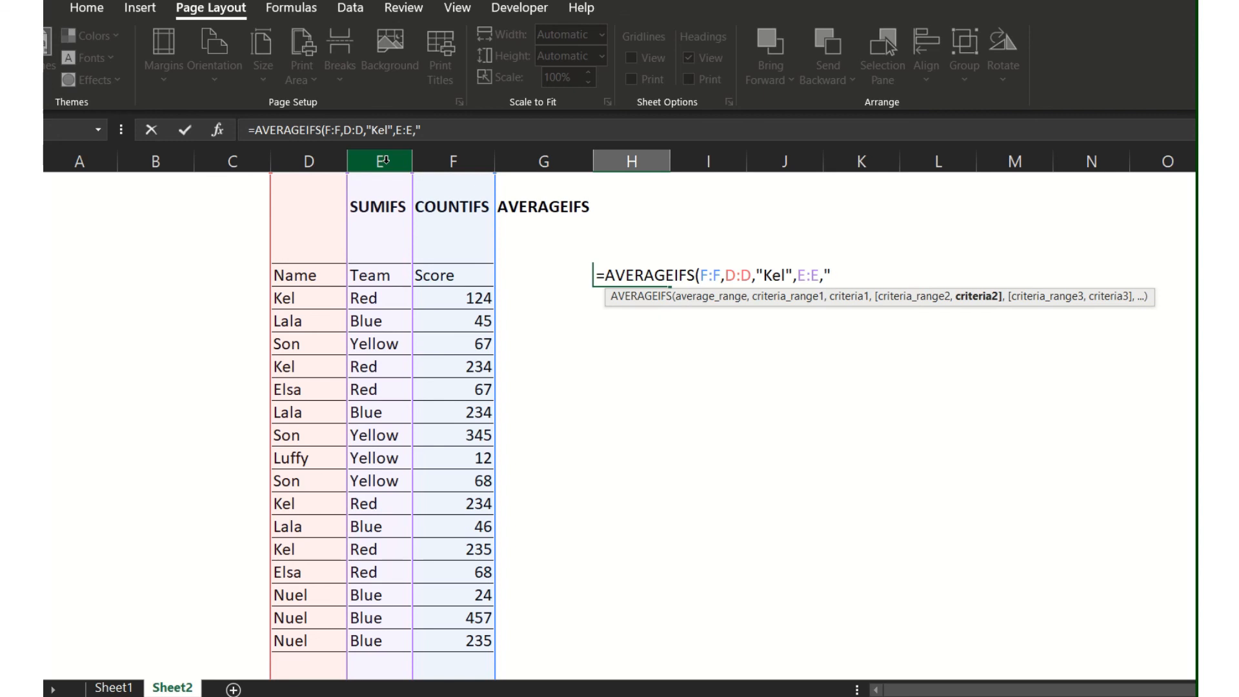
pyautogui.write('"Red')
pyautogui.press('Return')
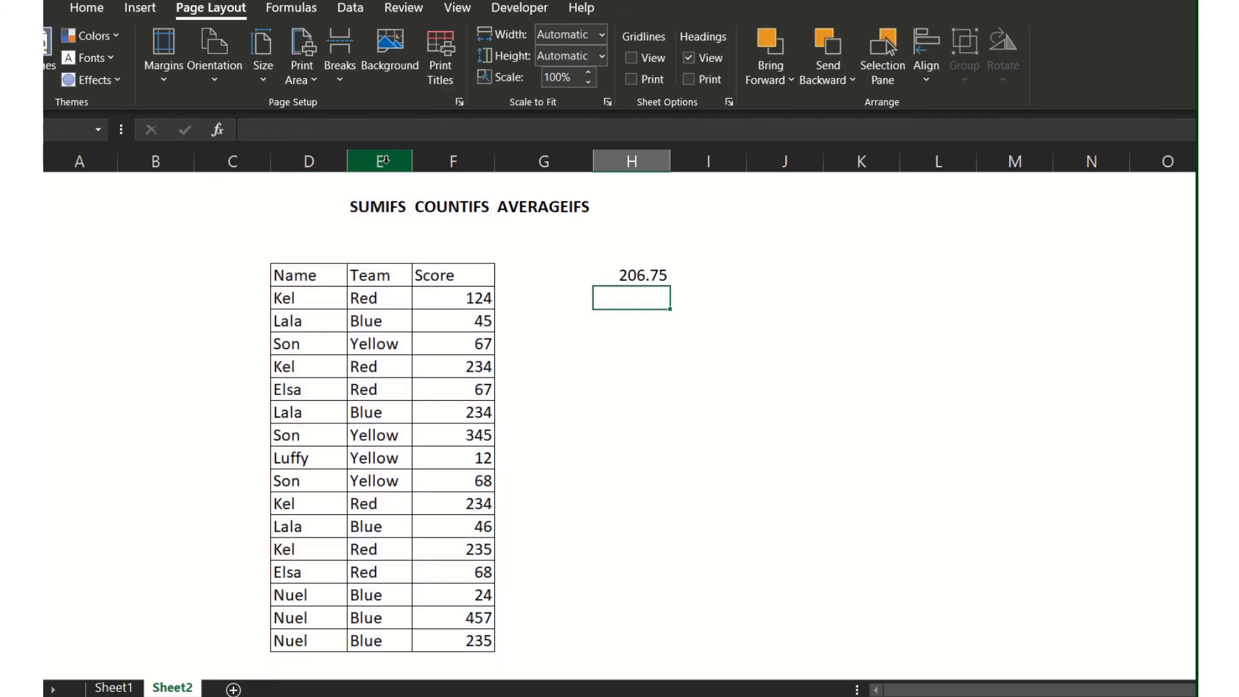
# - Review the AVERAGEIFS formula in H5 against the name and team in D6 and E6, plus the three function headings above the table
pyautogui.click(648, 275)
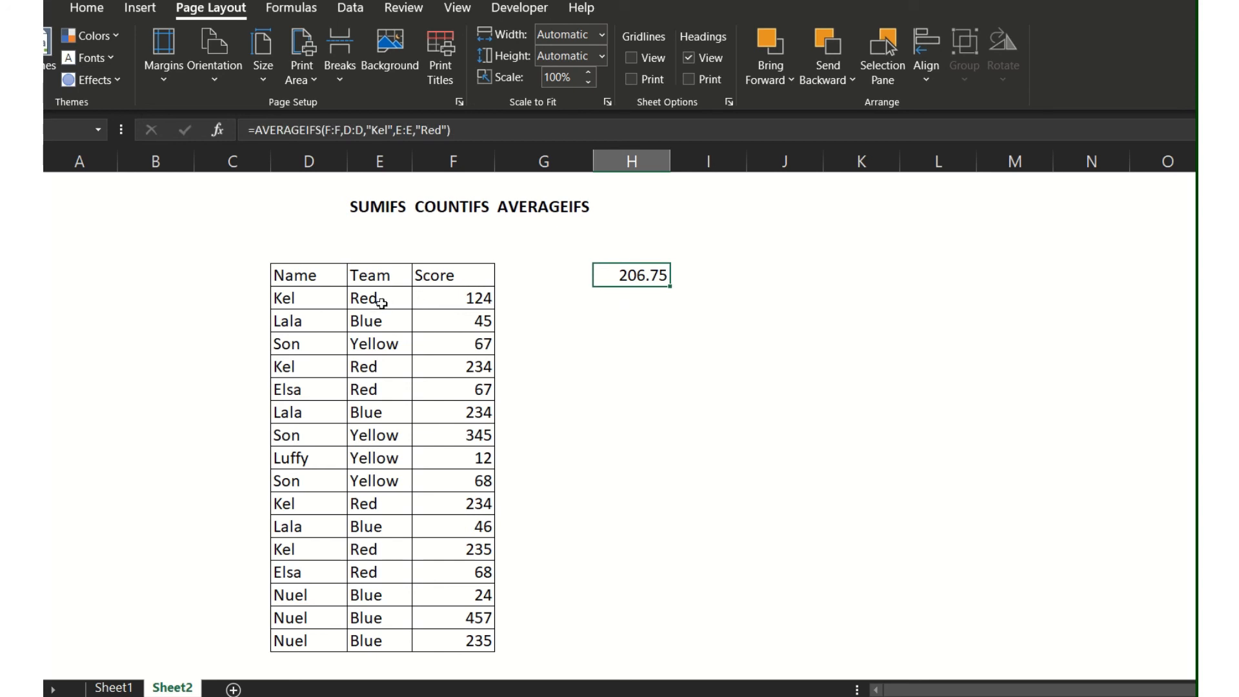
pyautogui.click(304, 297)
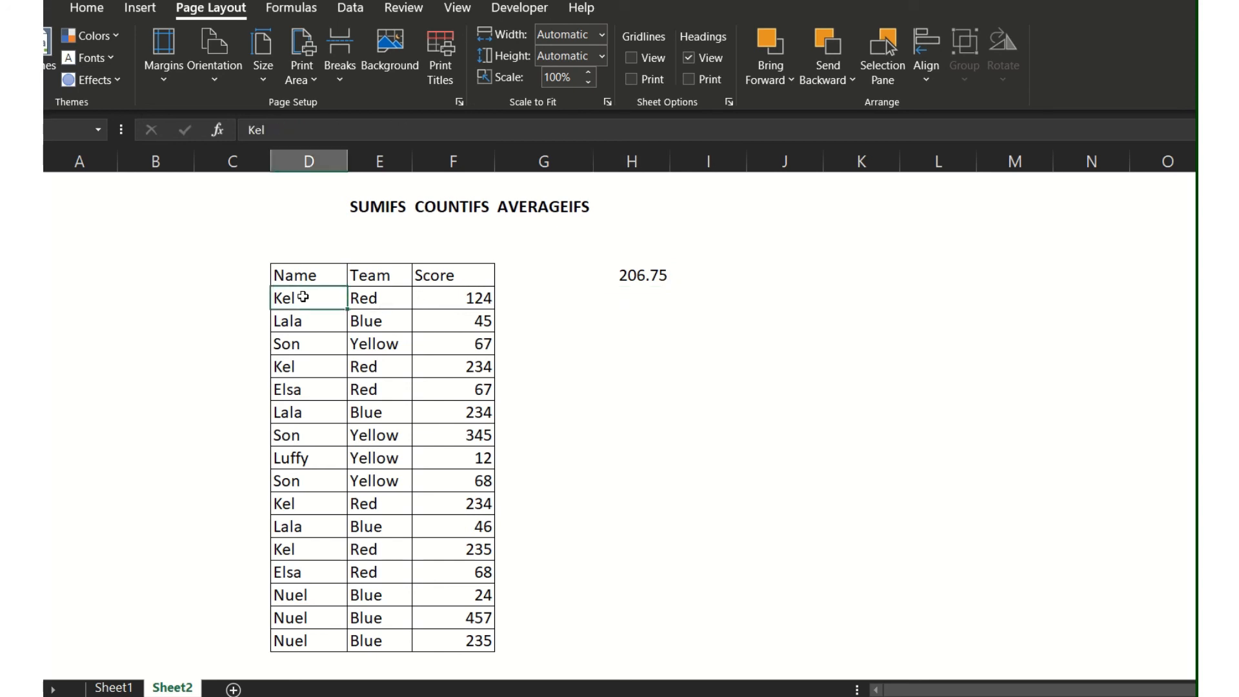
pyautogui.click(380, 299)
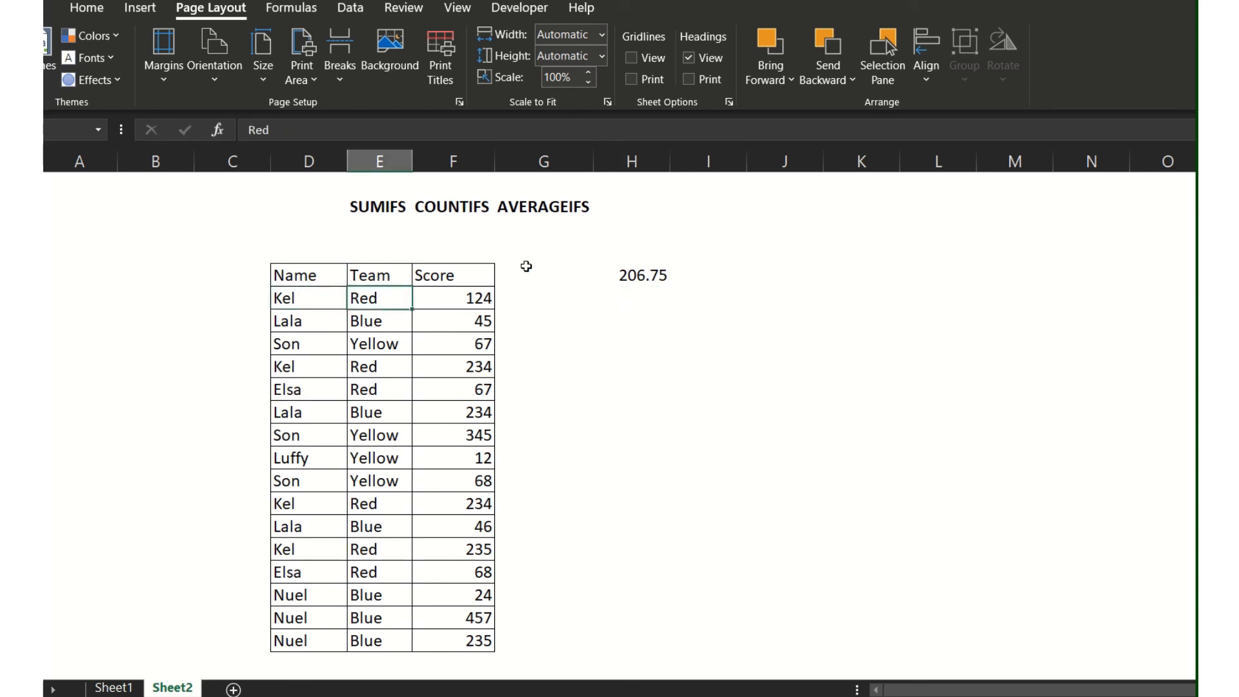
pyautogui.click(632, 274)
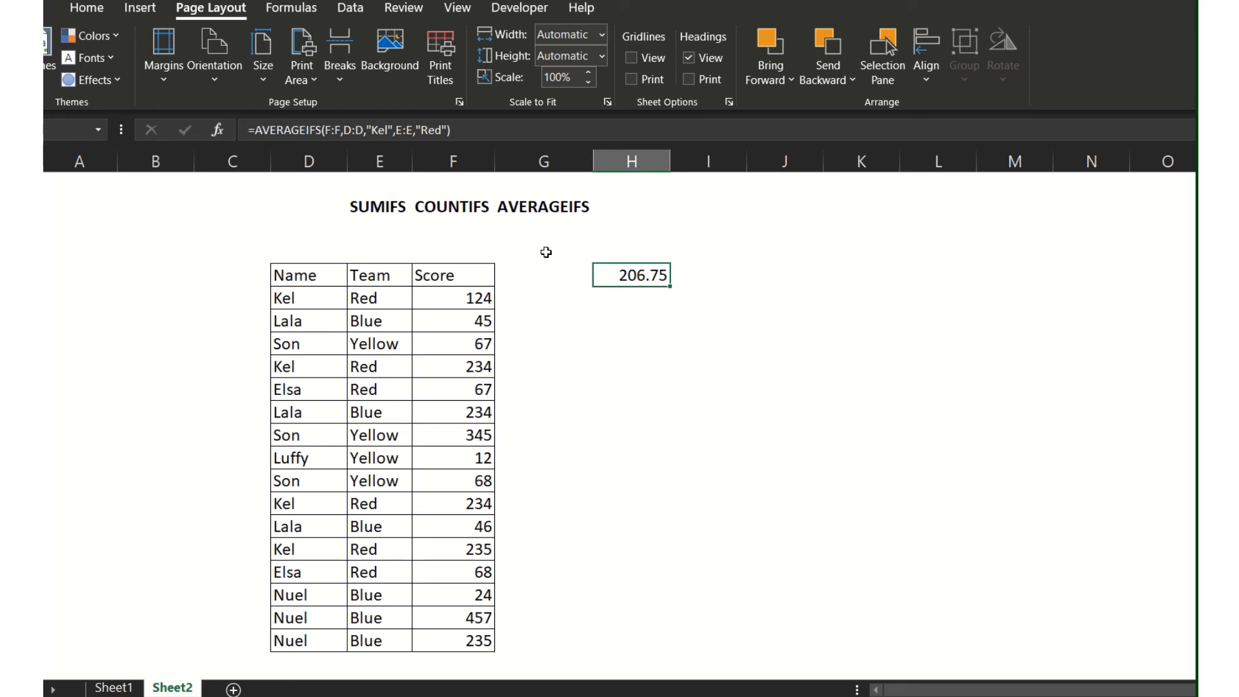
pyautogui.click(371, 206)
pyautogui.click(445, 186)
pyautogui.click(518, 206)
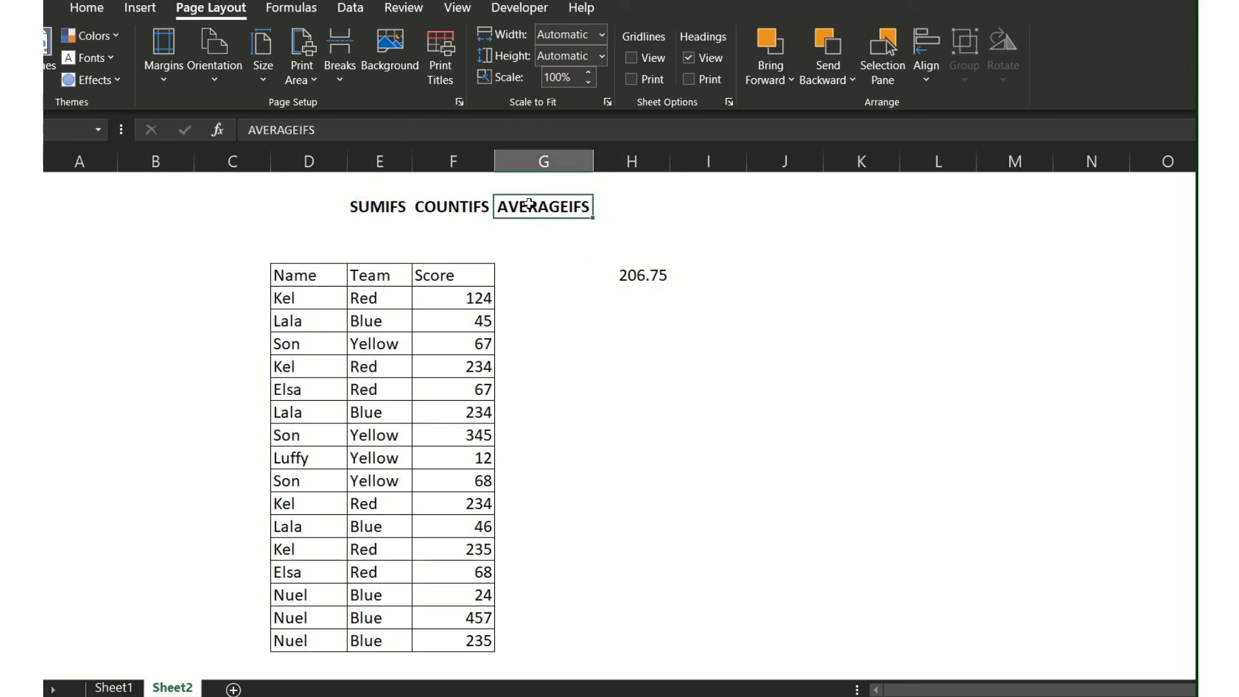
pyautogui.click(452, 206)
pyautogui.click(556, 258)
pyautogui.click(558, 267)
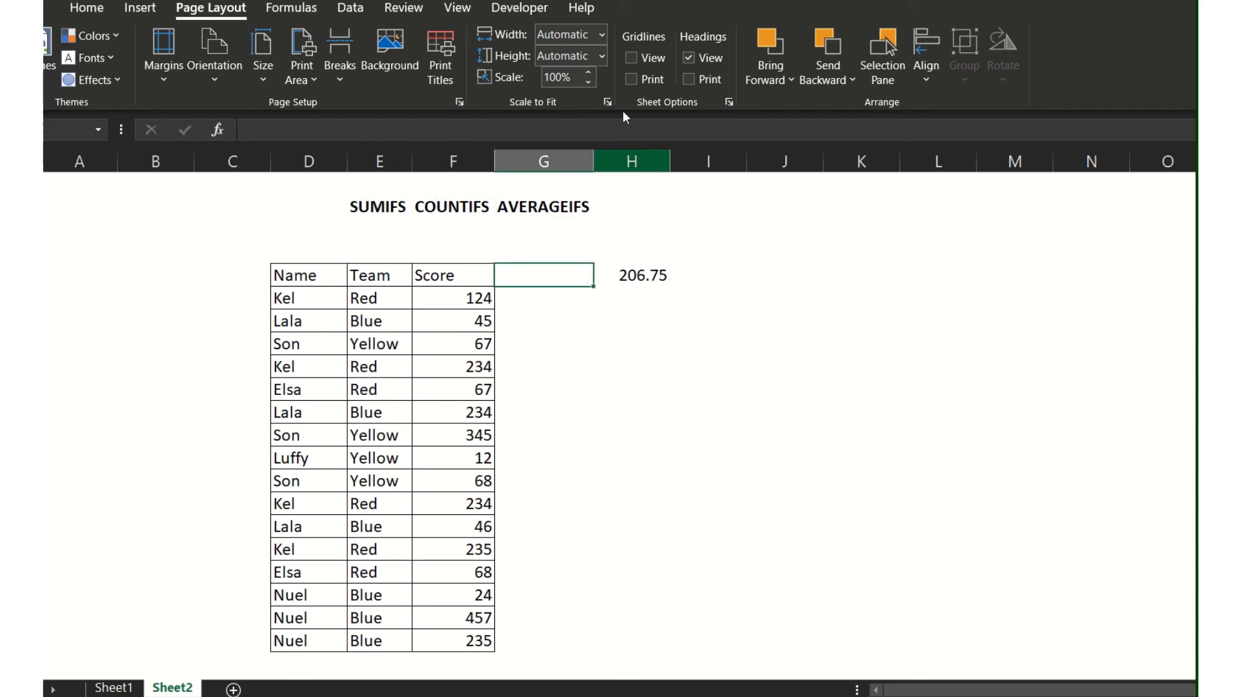